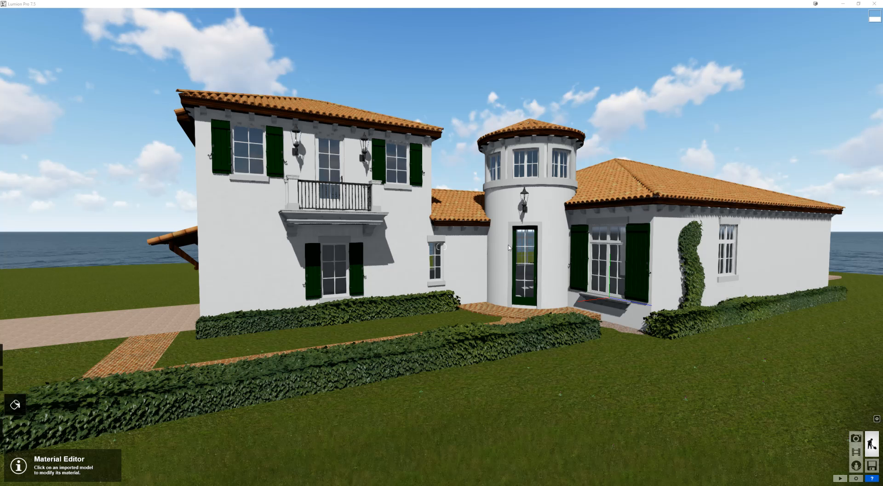
- Examine the front of the house, its tower entrance and the garage side from several camera angles
right_click_drag(551, 228, 616, 239)
key("s")
key("d")
key("w")
key("s")
key("q")
key("d")
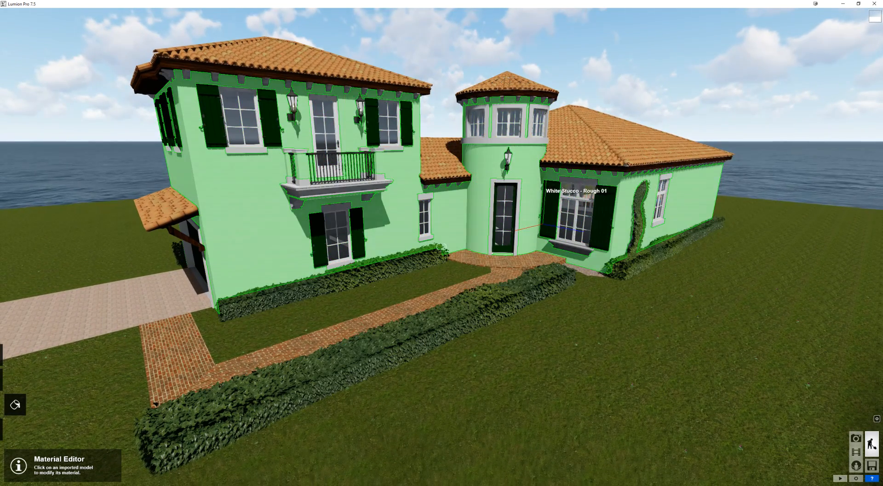
right_click_drag(544, 190, 518, 187)
right_click_drag(441, 246, 411, 234)
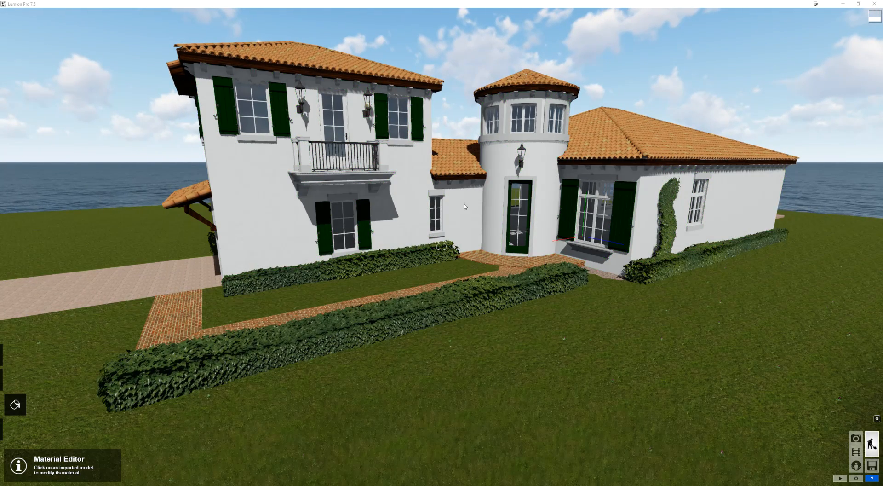
right_click_drag(464, 206, 618, 246)
key("a")
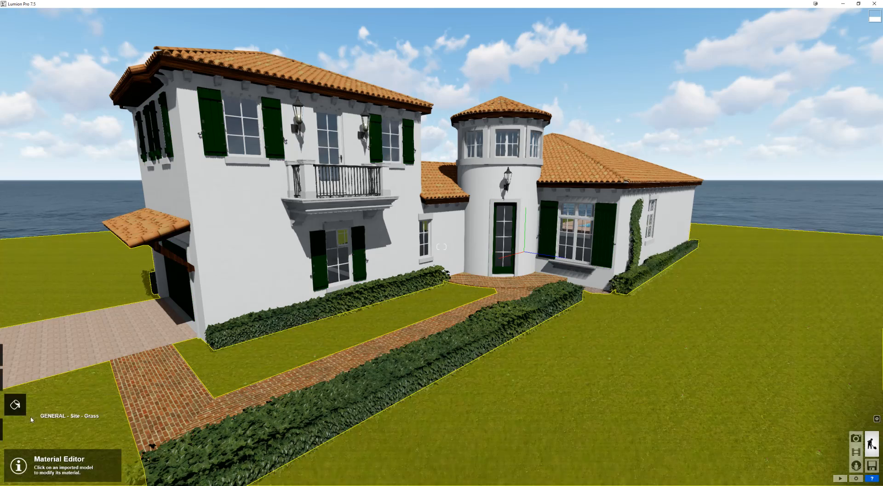
- Switch from material editing to object placement
mouse_move(12, 431)
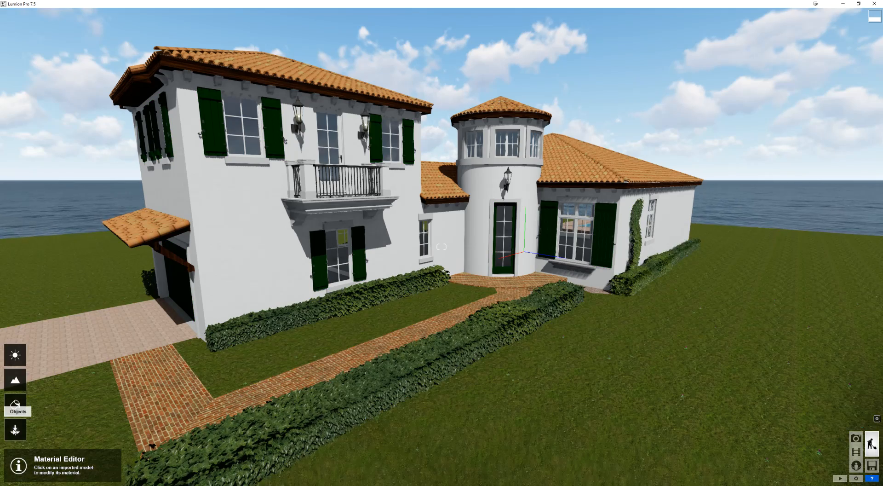
left_click(16, 430)
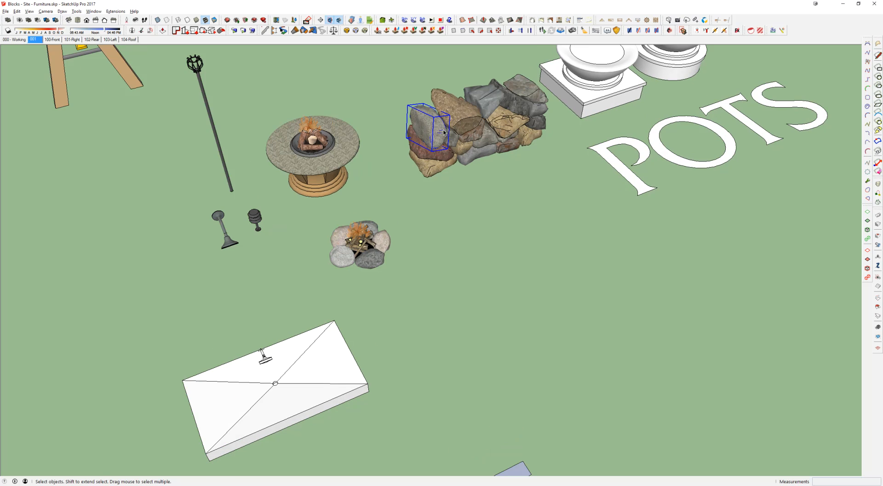
- In SketchUp's site furniture file, move the gray rock and the red rock out of the rock pile onto open ground
key("m")
left_click(441, 152)
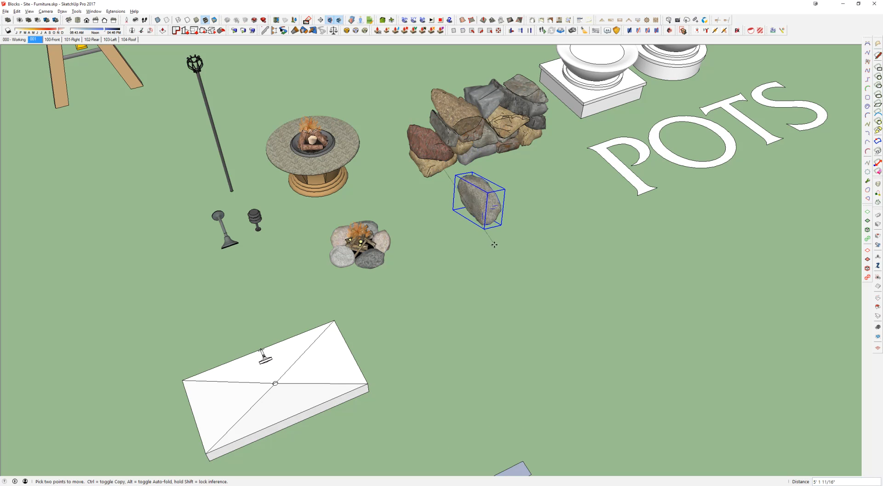
left_click(497, 256)
key("space")
left_click(434, 148)
key("m")
left_click(412, 187)
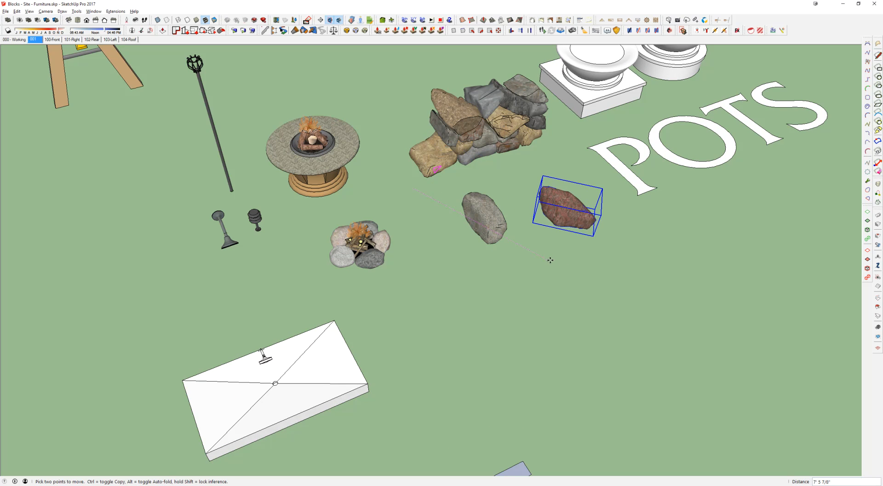
left_click(547, 261)
key("space")
- Save the red rock component with its current scale as a separate SketchUp file in the delete folder, keeping the suggested file name
middle_click_drag(575, 179, 596, 147)
scroll(501, 216, "up", 5)
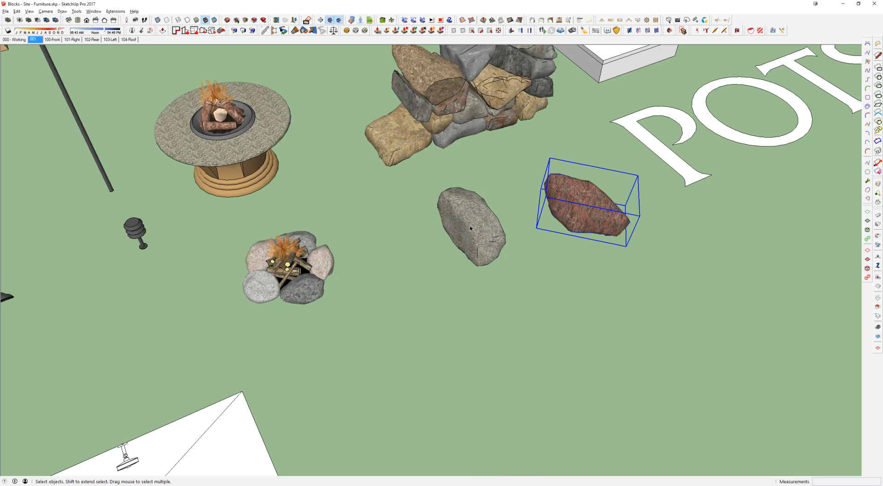
left_click(469, 225)
right_click(572, 201)
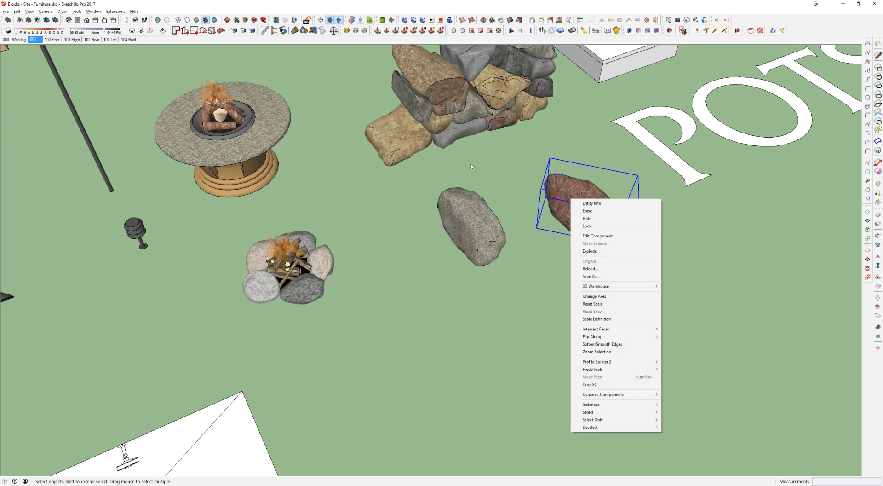
left_click(499, 158)
middle_click_drag(499, 157, 350, 179)
right_click(455, 331)
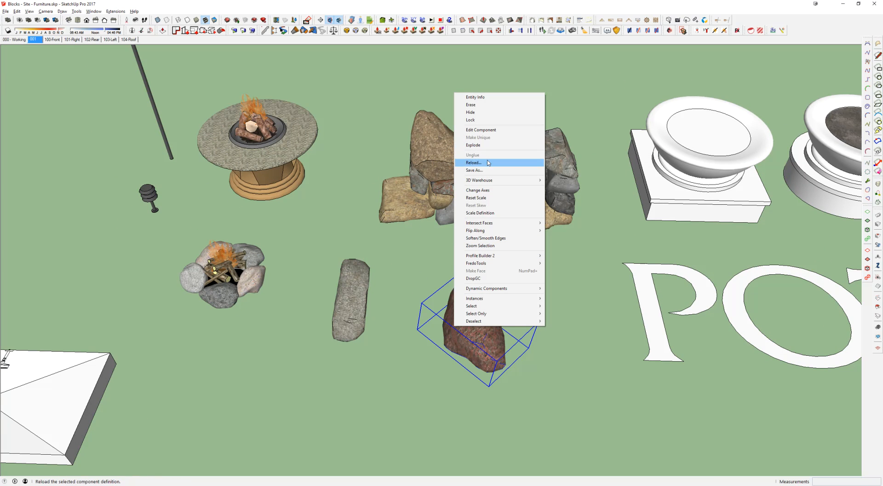
left_click(474, 170)
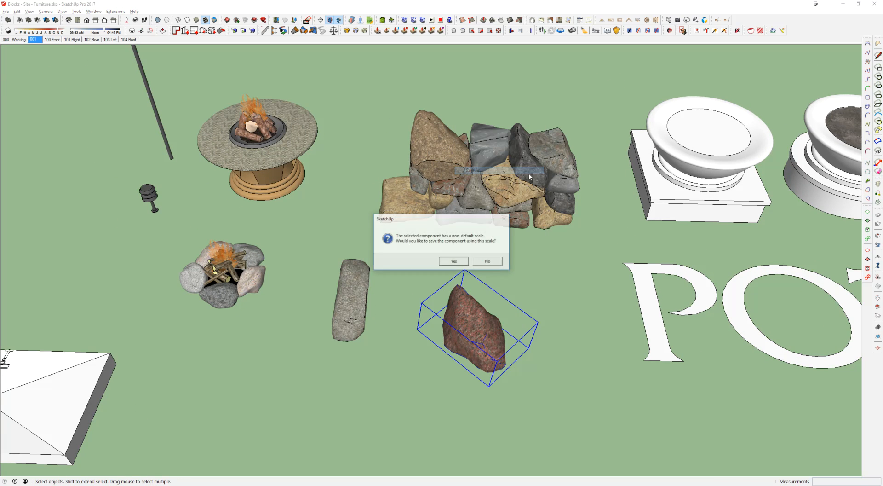
left_click(453, 264)
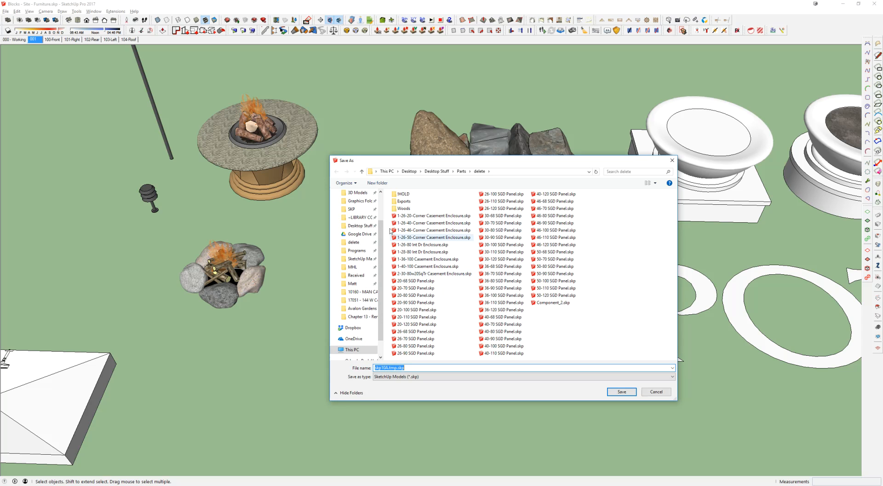
left_click(351, 243)
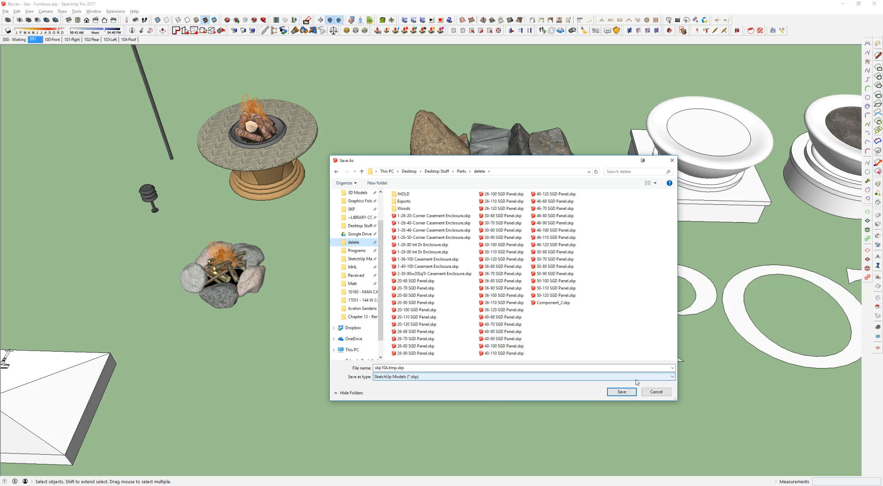
left_click(620, 391)
- Save the gray rock component as a separate SketchUp file in the same delete folder, keeping the suggested file name
right_click(354, 294)
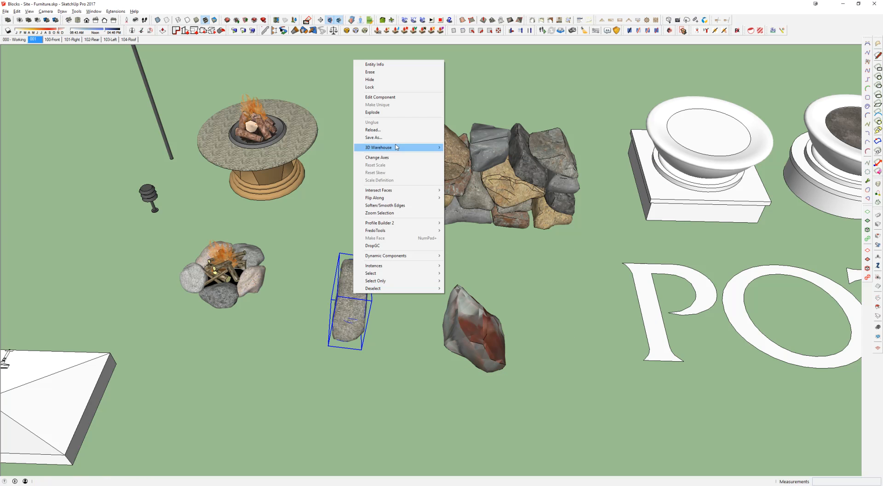
left_click(377, 137)
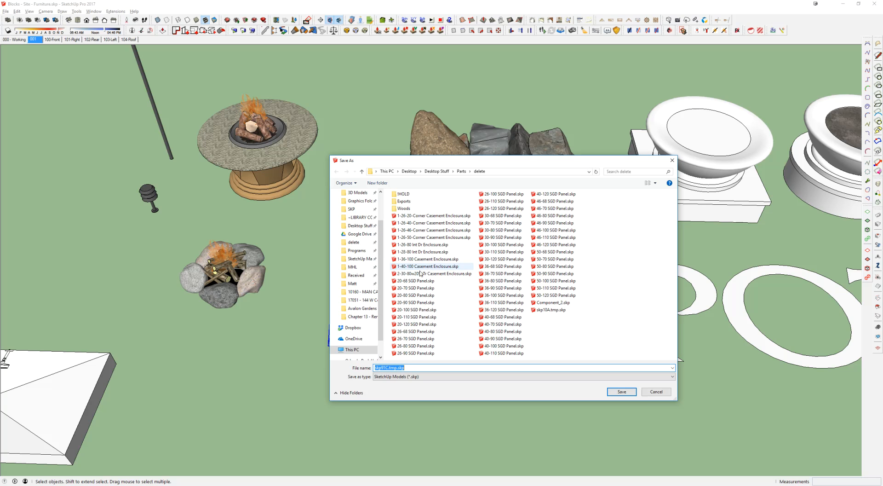
left_click(355, 243)
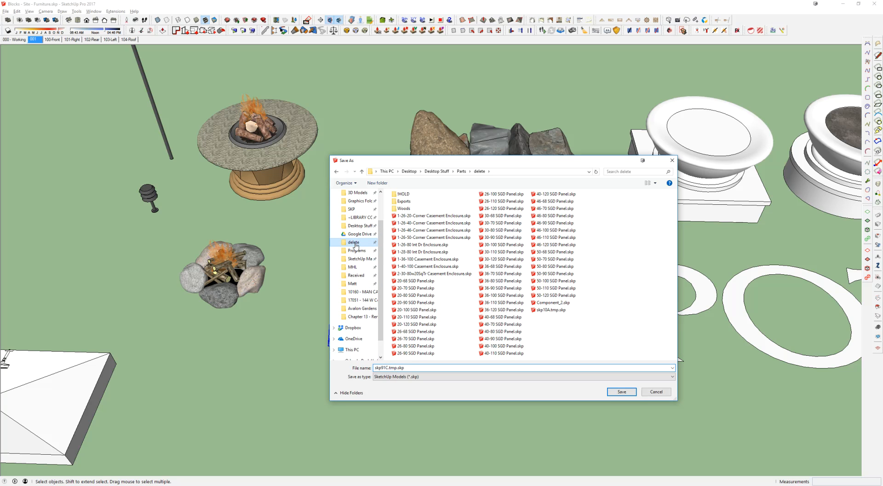
left_click(635, 393)
- Switch back to the house scene in Lumion
middle_click_drag(498, 223, 509, 210)
key("alt+Tab")
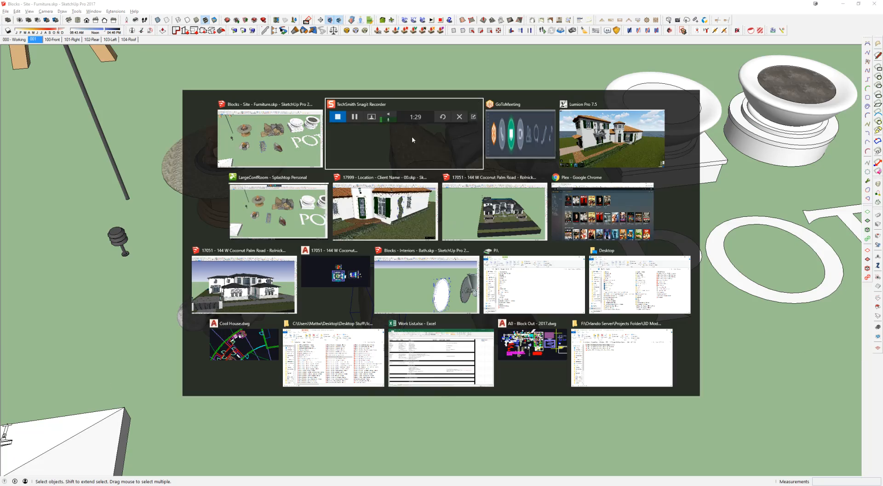
left_click(608, 147)
right_click_drag(608, 146, 631, 175)
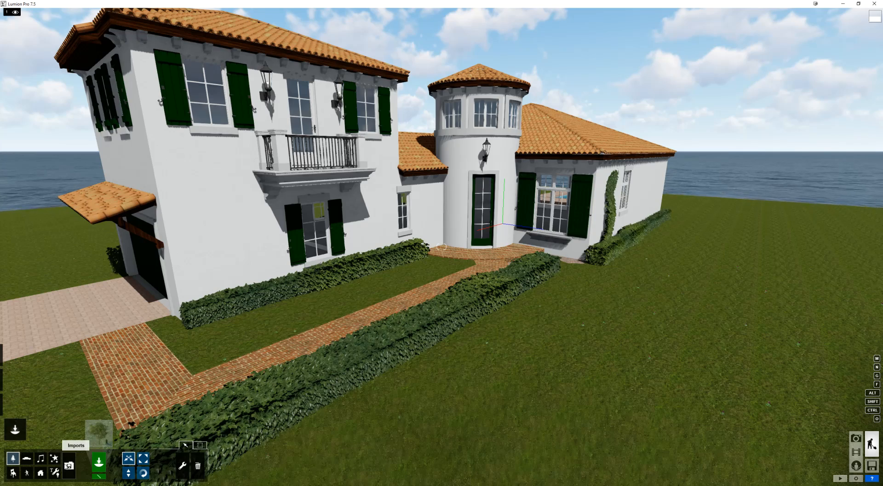
- Import skp10A.tmp.skp from the delete folder as Rock01 and place it on the lawn beside the hedge
left_click(68, 466)
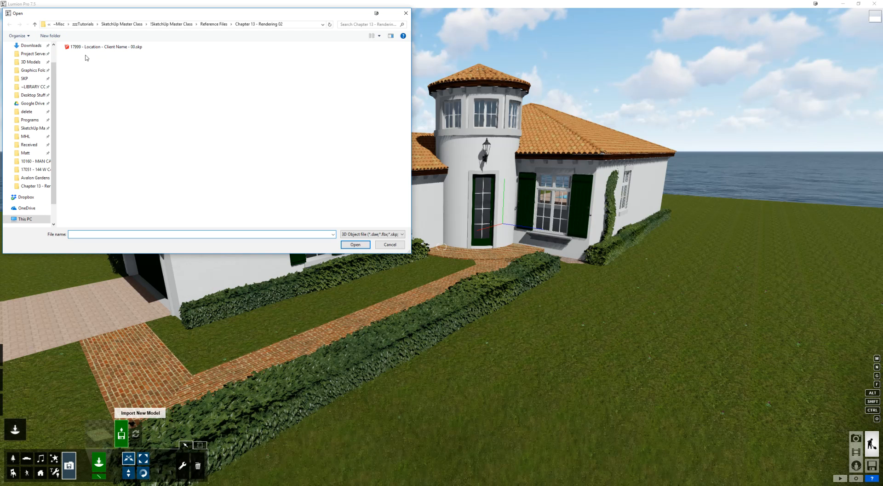
left_click(27, 111)
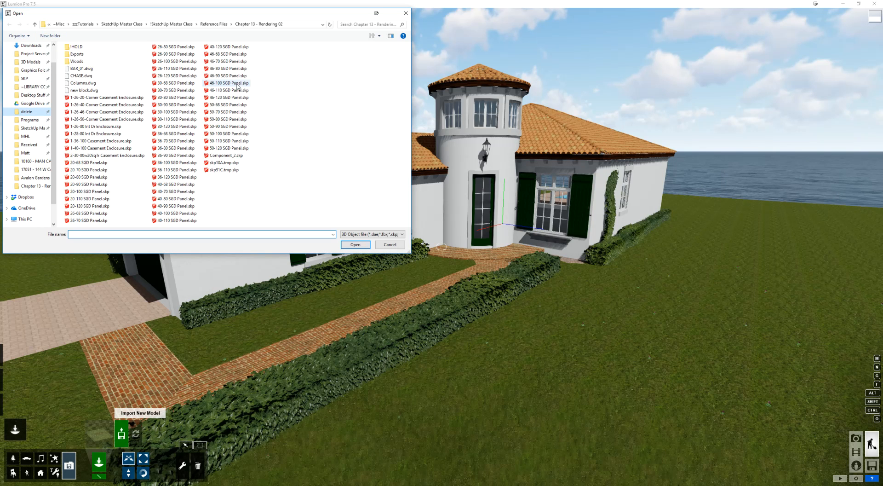
double_click(221, 164)
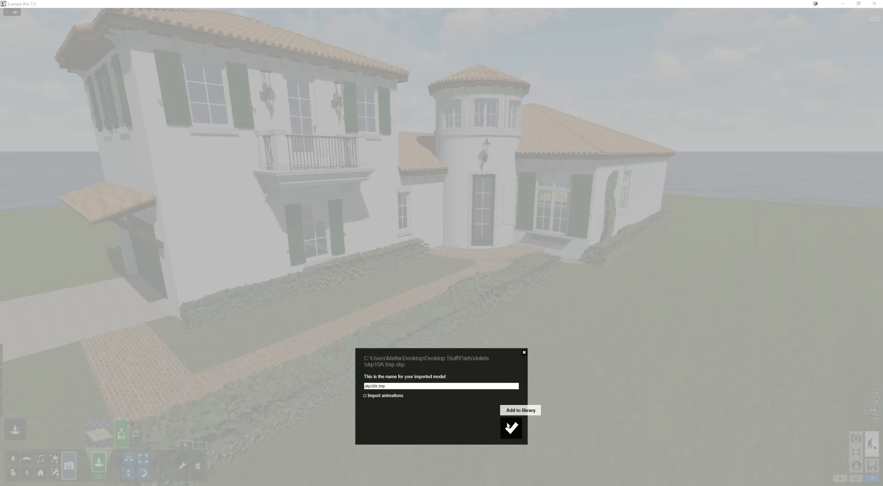
left_click(387, 385)
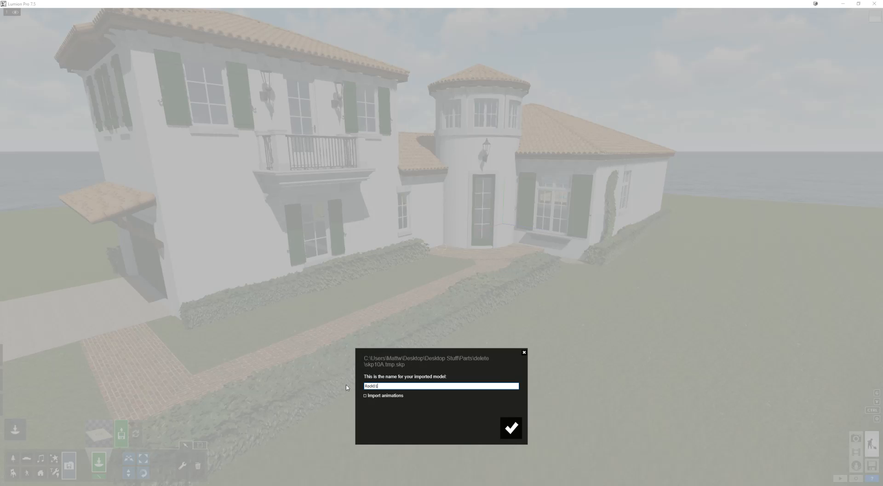
type("Rock01")
left_click(511, 427)
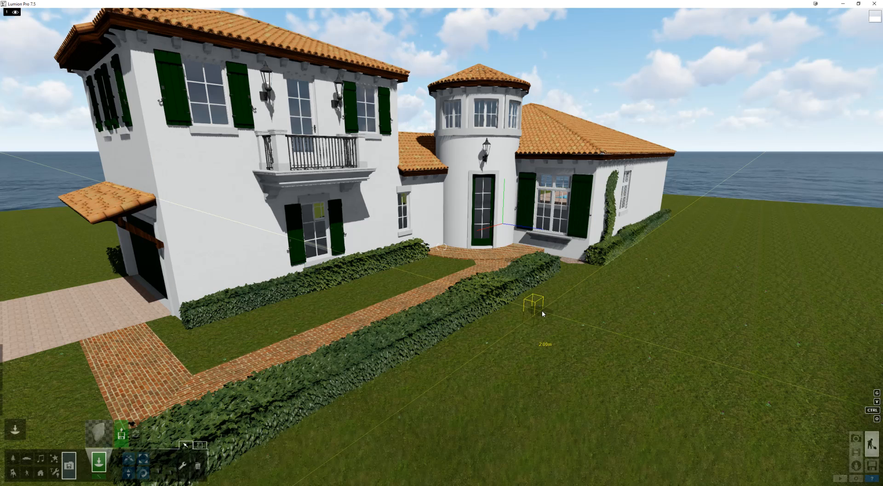
left_click(543, 316)
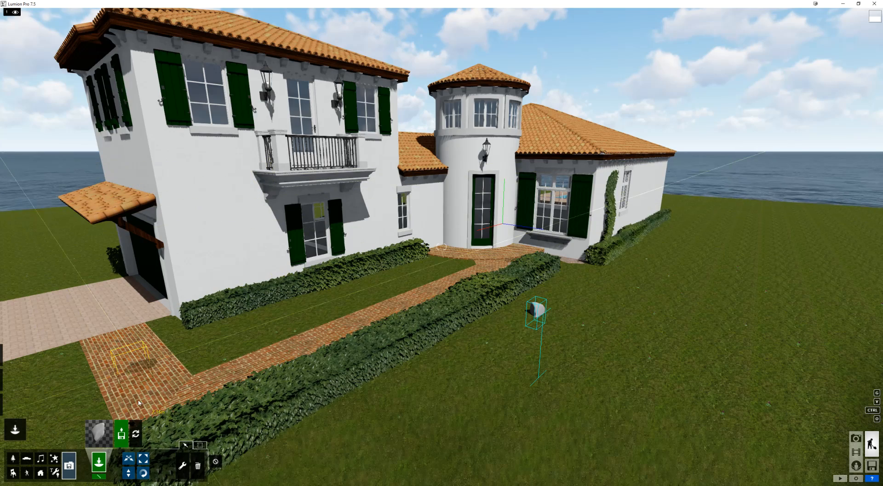
- Import skp91C.tmp.skp as Rock02 and place it on the lawn next to the first rock
left_click(121, 433)
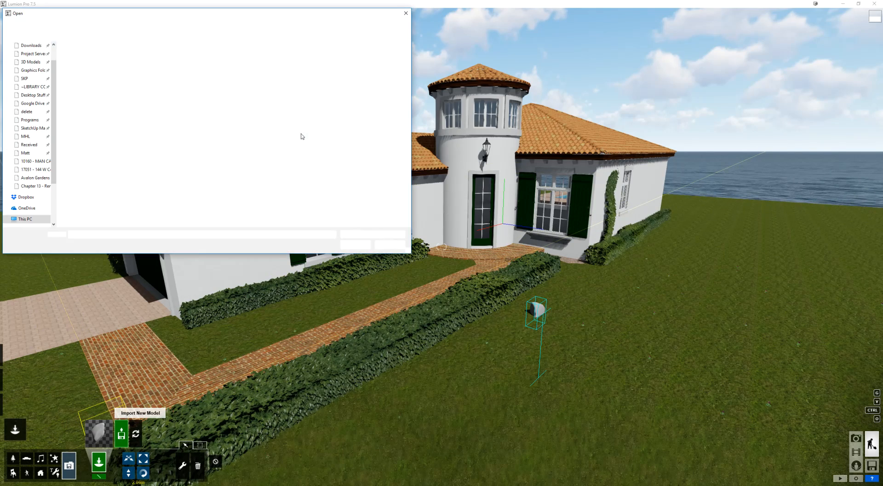
double_click(219, 169)
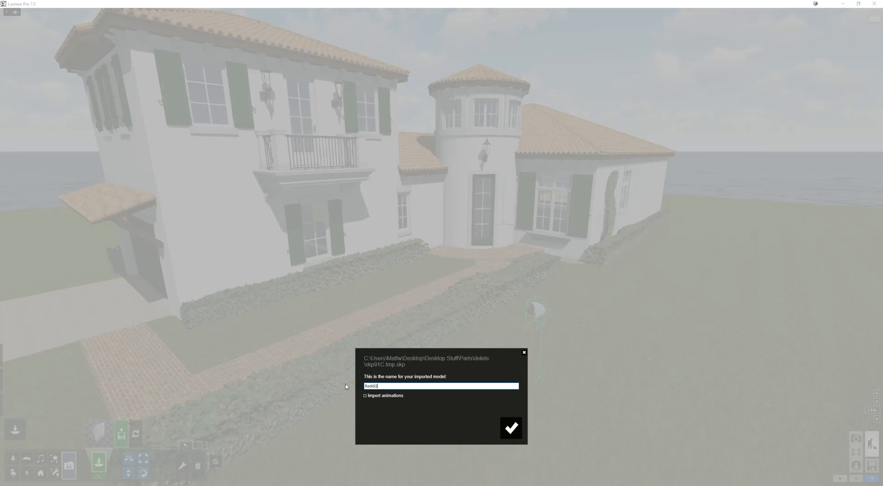
left_click(518, 430)
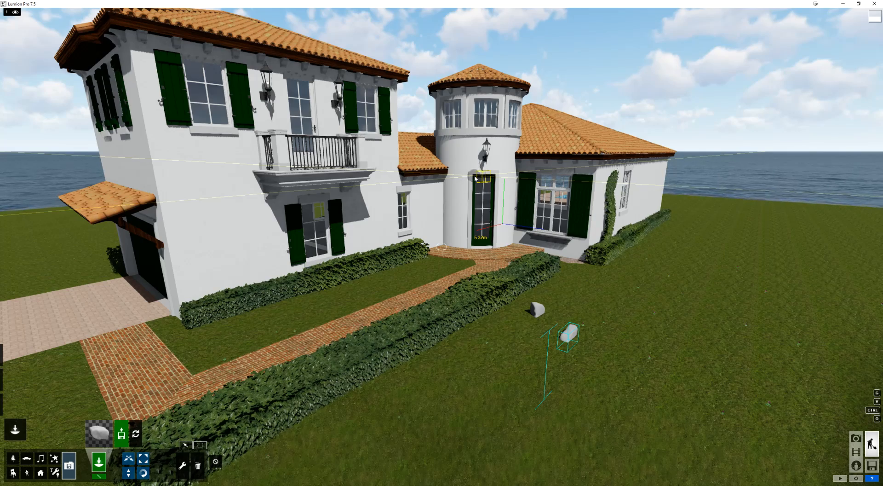
- Move the oblong rock near the far end of the hedge and spread copies of the pointed rock across the lawn
key("w")
right_click_drag(578, 322, 666, 359)
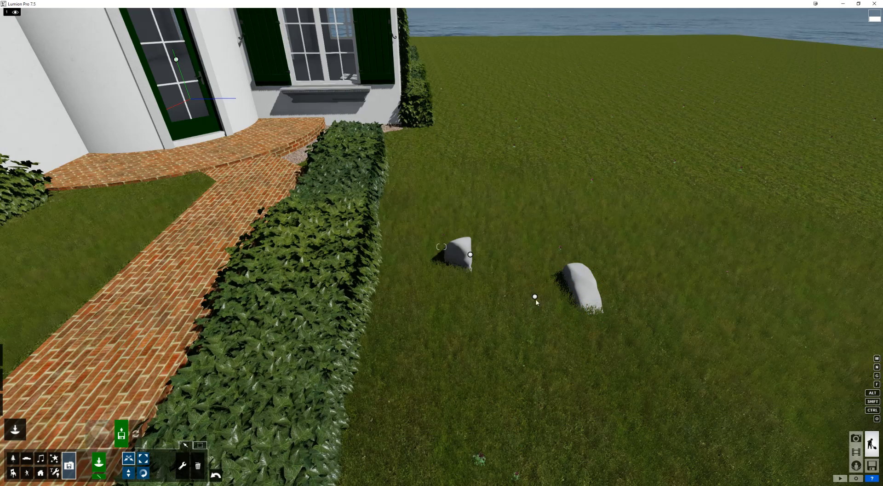
left_click_drag(534, 296, 417, 157)
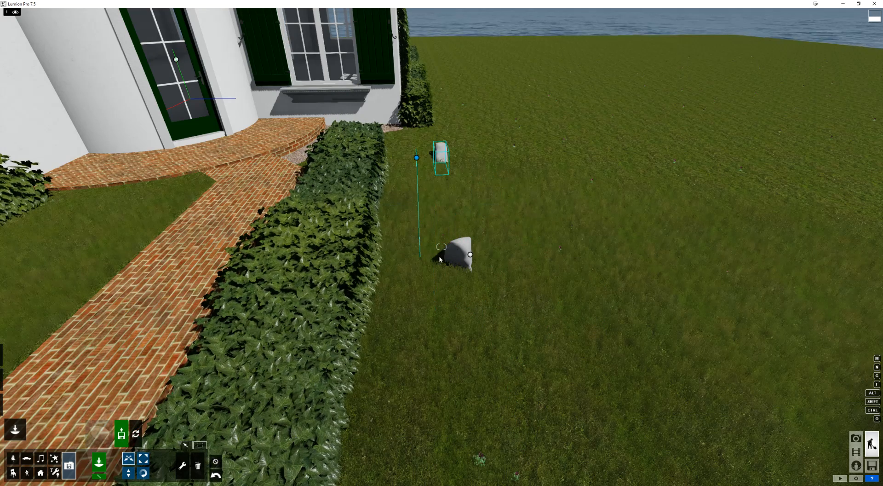
left_click_drag(470, 254, 616, 291)
- Rotate the middle pointed rock on the lawn and scale it up into a large boulder
right_click_drag(608, 281, 339, 386)
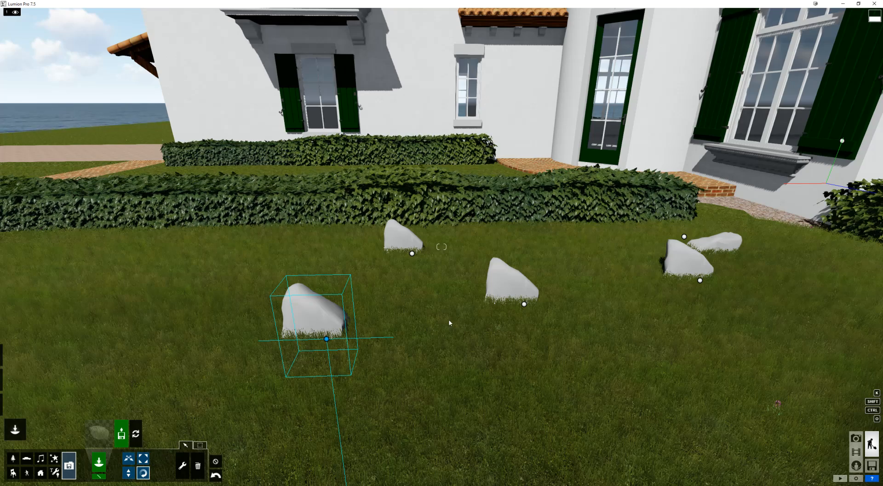
left_click_drag(524, 304, 451, 329)
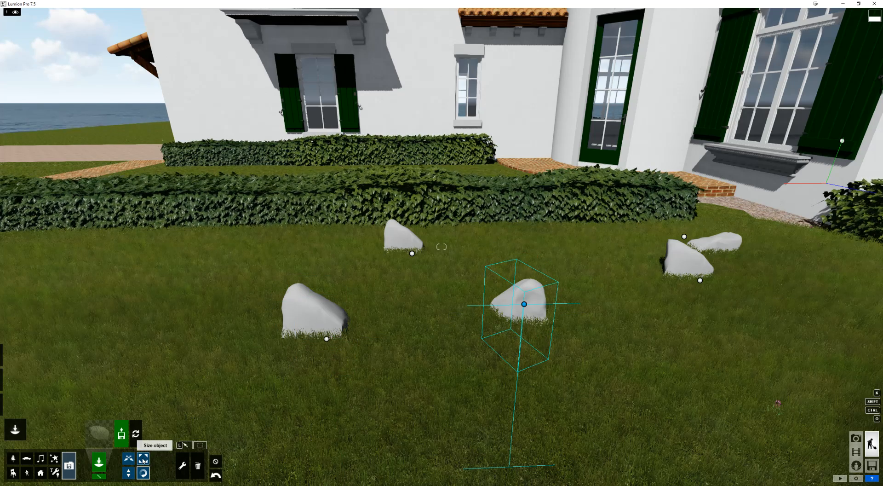
left_click_drag(524, 304, 360, 273)
right_click_drag(361, 273, 492, 244)
key("s")
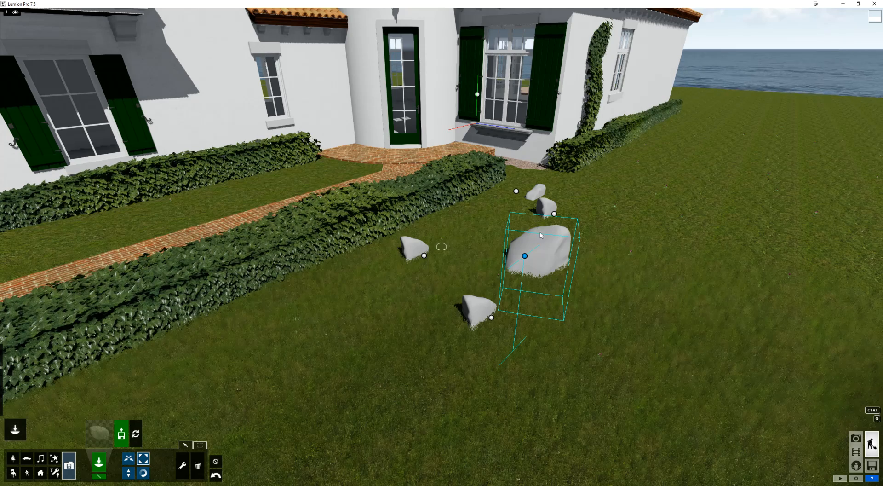
right_click_drag(541, 235, 550, 260)
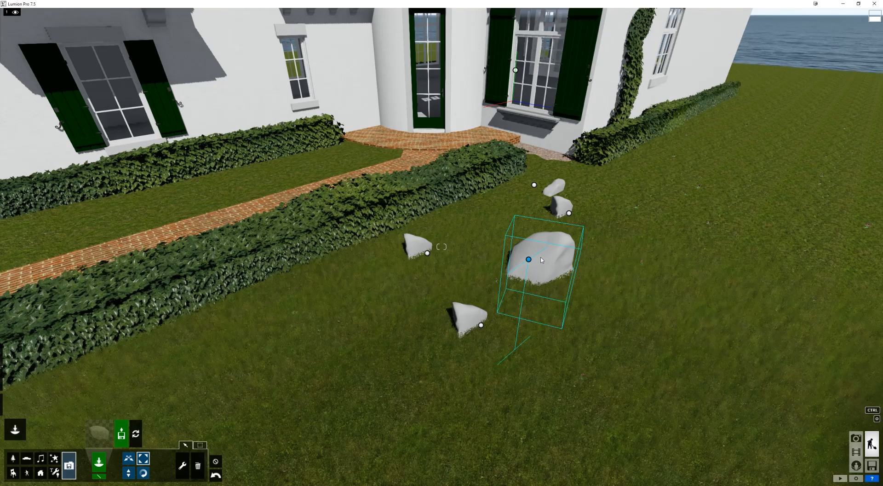
key("s")
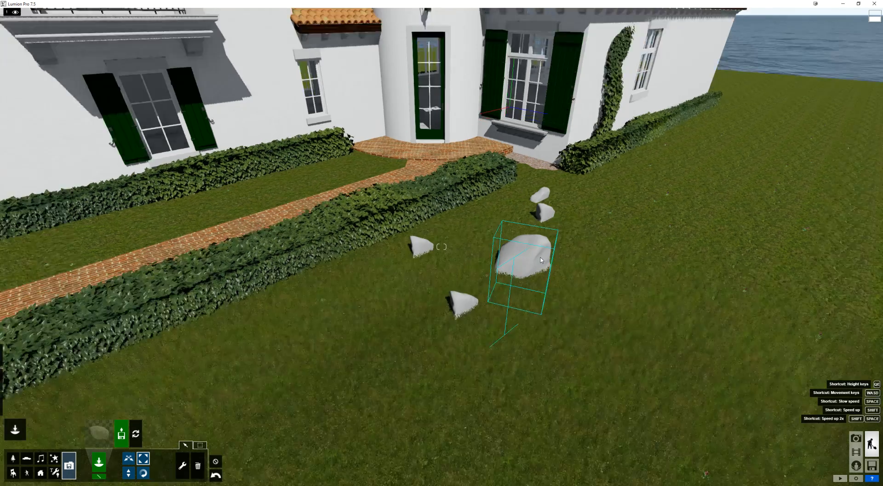
key("s")
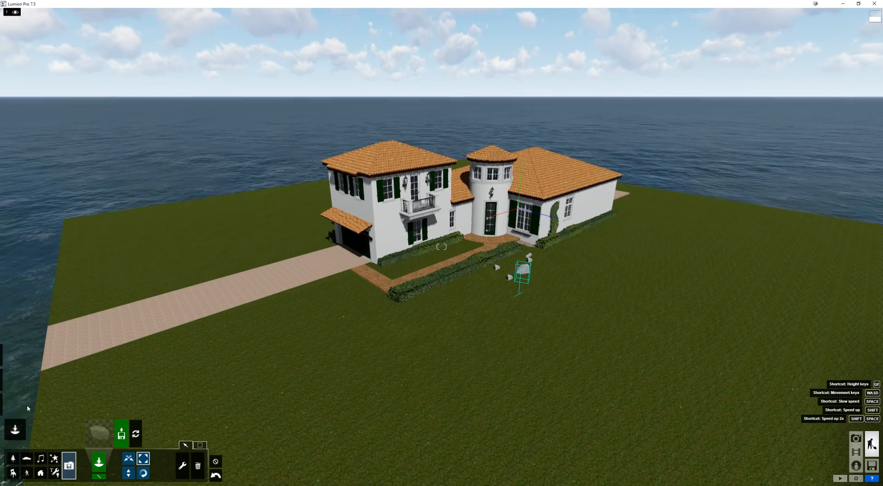
mouse_move(19, 403)
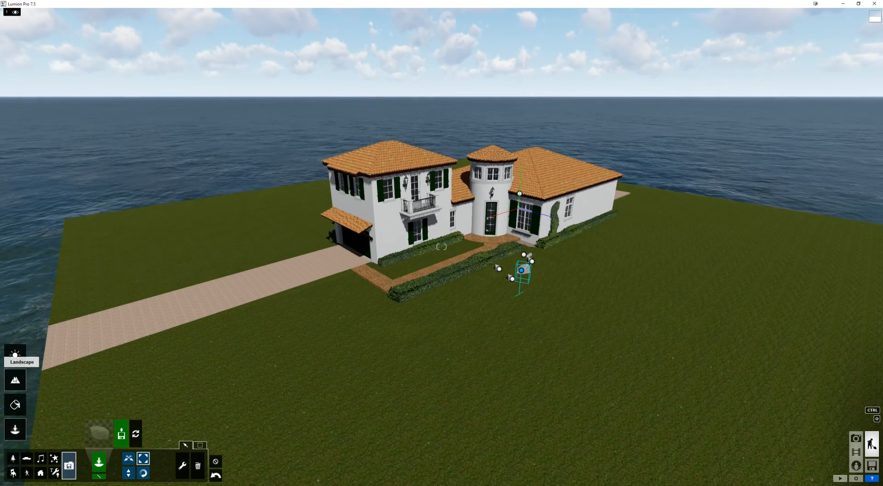
left_click(15, 379)
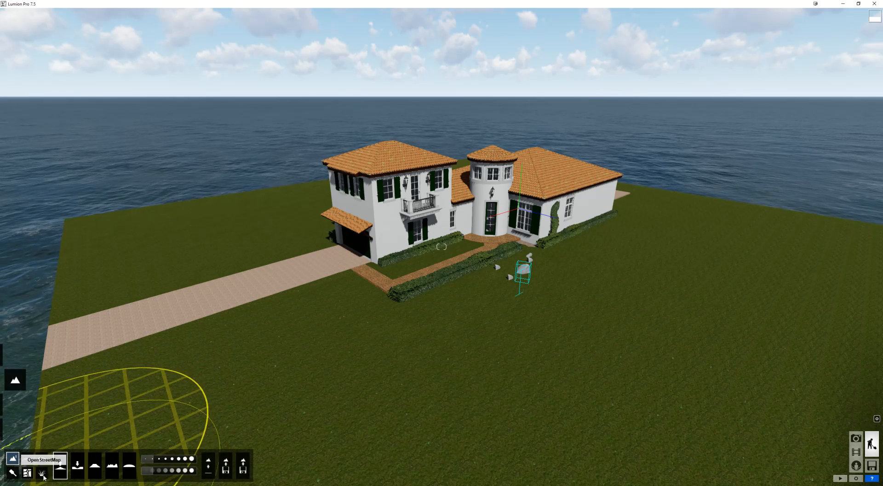
mouse_move(14, 368)
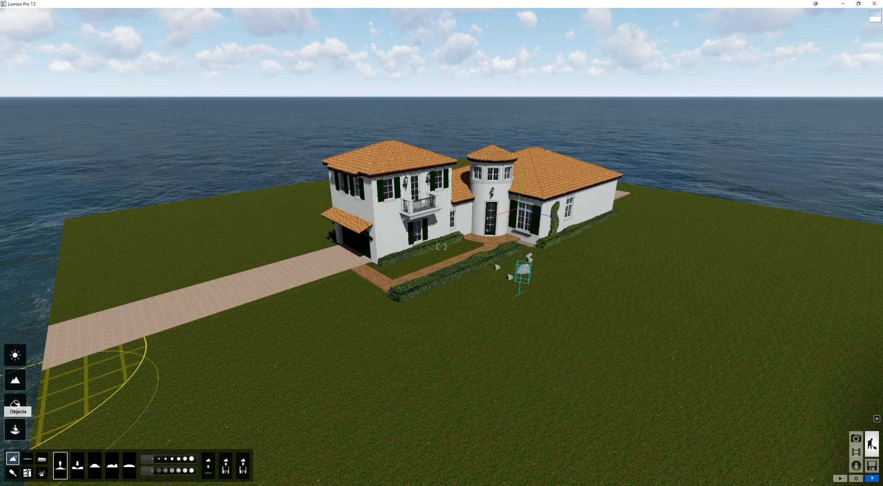
left_click(15, 403)
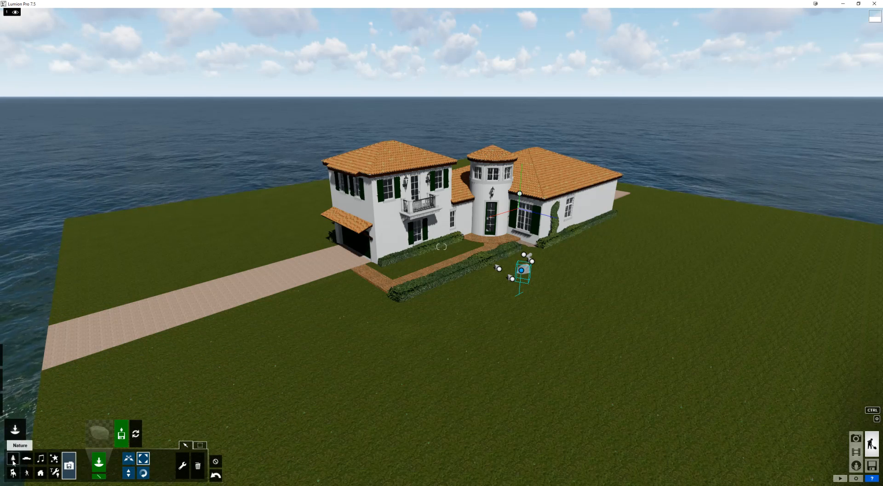
- Search the Nature Library for "coconut" and choose the straight palm CoconutPalmStr for placement
left_click(14, 460)
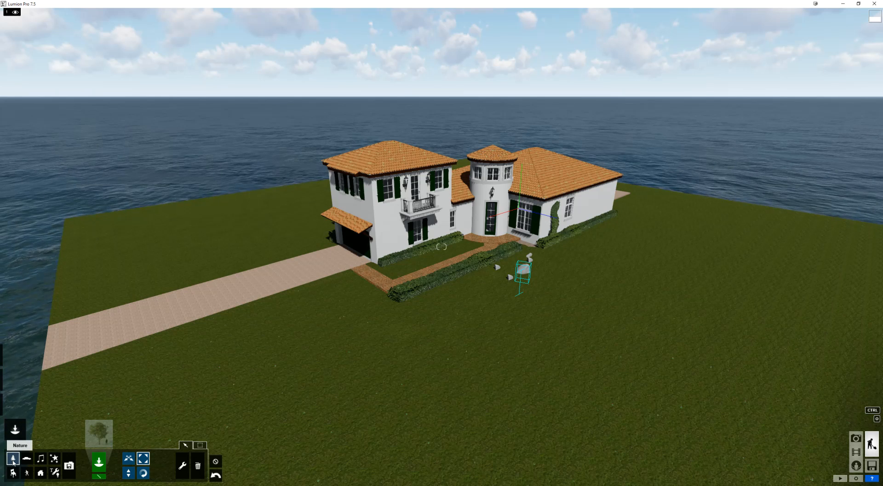
left_click(98, 433)
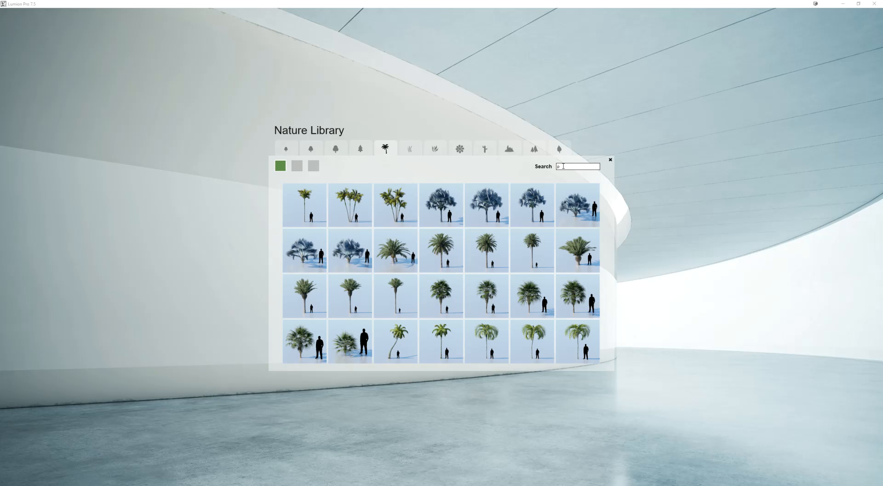
type("al")
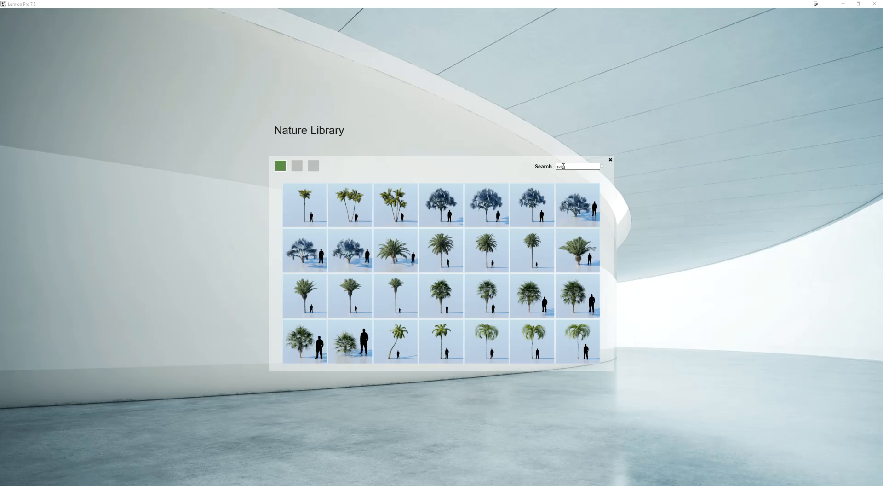
key("BackSpace")
key("BackSpace")
key("BackSpace")
type("coconut")
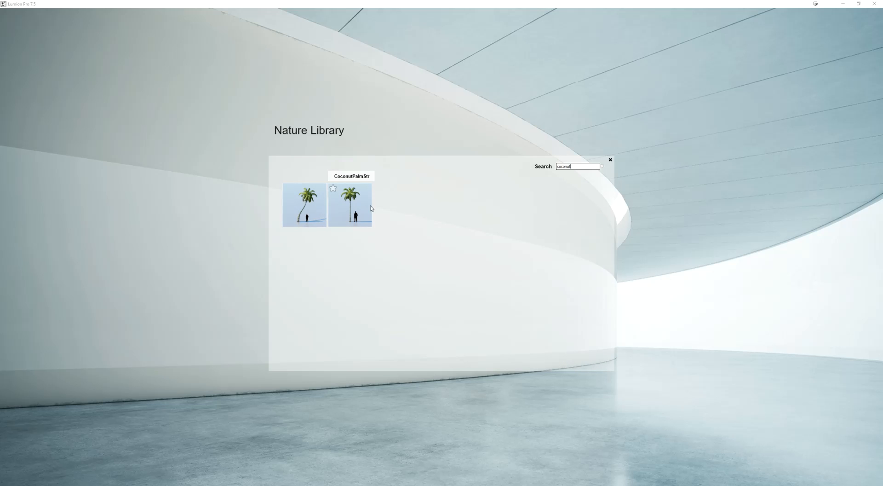
left_click(364, 199)
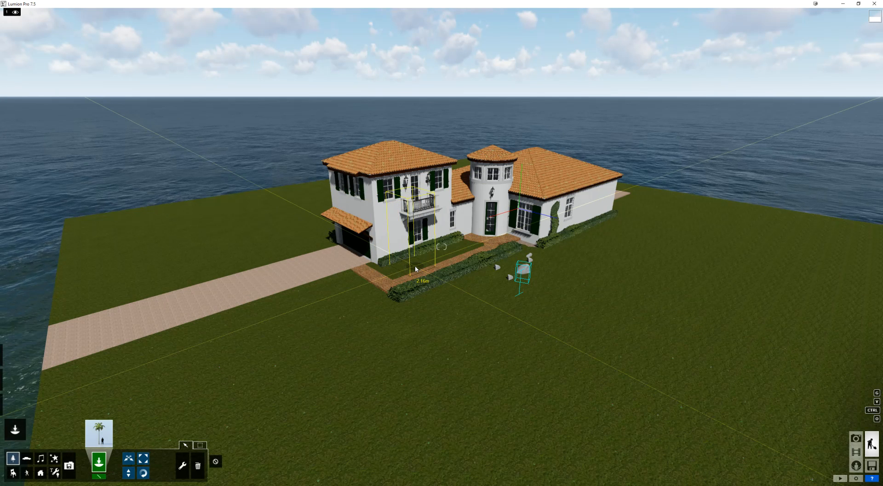
- Place three coconut palms beyond the rocks near the house's far corner and scatter ten more copies across the adjoining lawn
right_click_drag(415, 269, 576, 199)
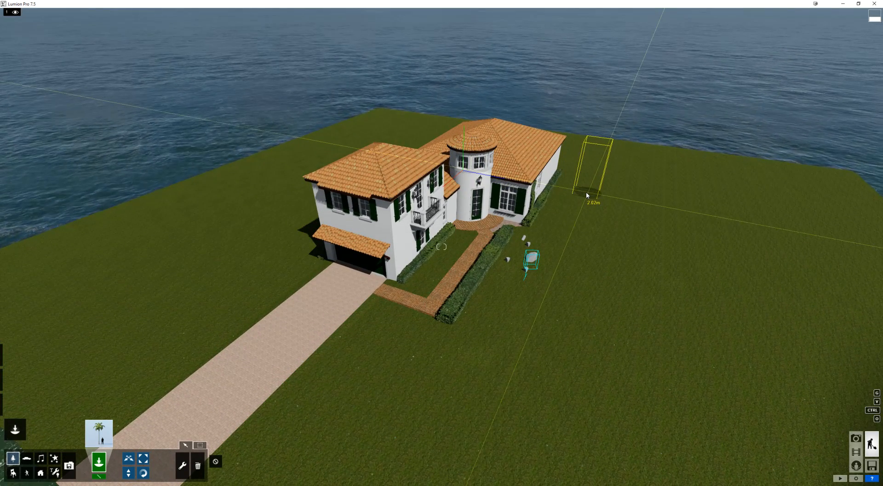
left_click(586, 193)
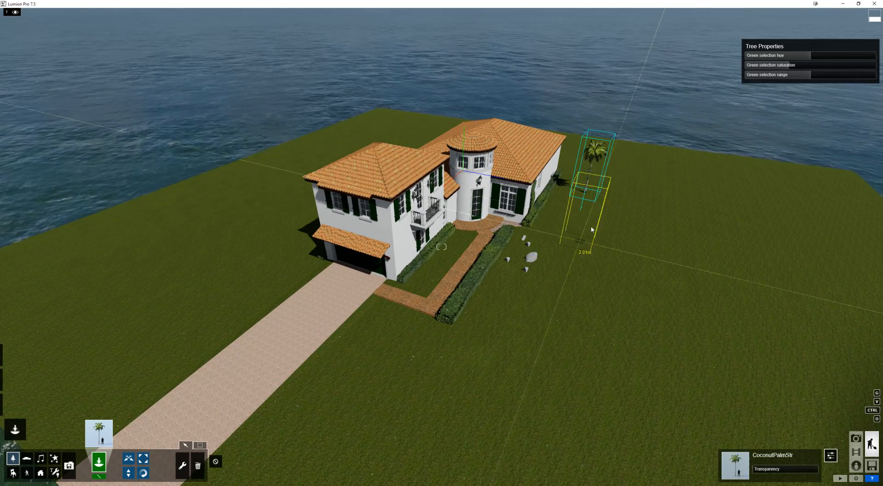
left_click(609, 206)
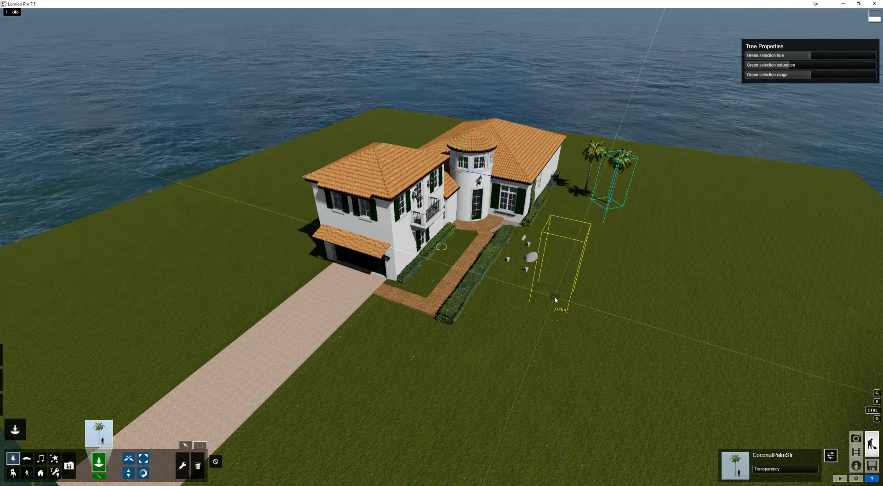
left_click(599, 244)
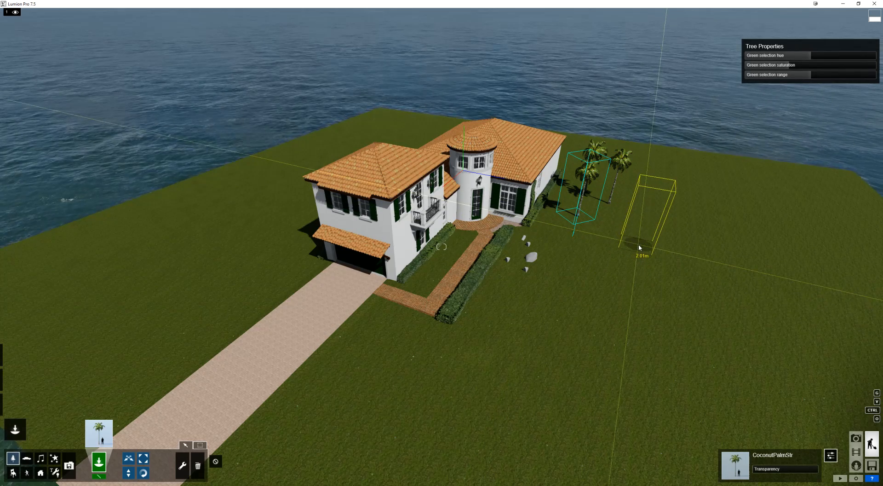
key("ctrl")
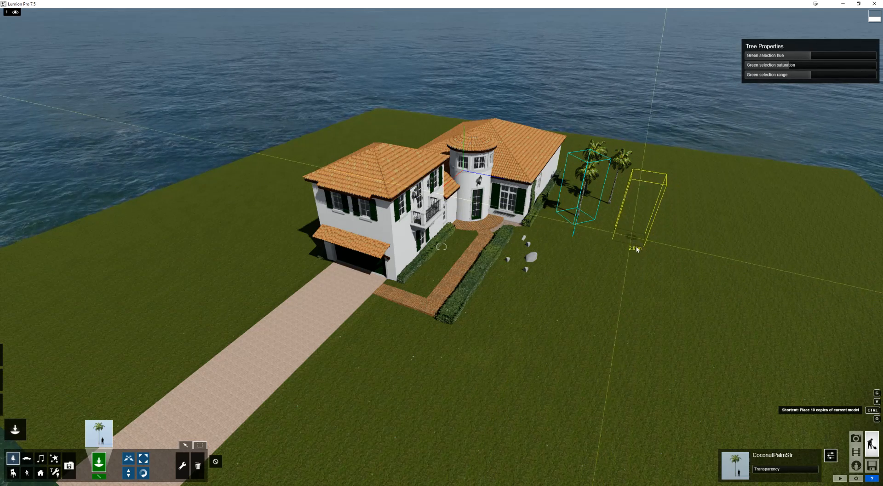
left_click(637, 249, "ctrl")
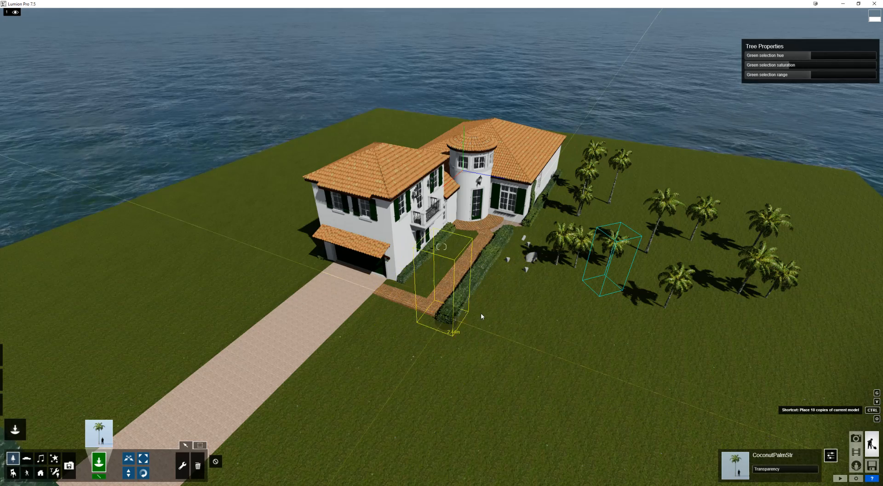
- Place a coconut palm on the lawn on the opposite side of the house and scatter ten copies around it
right_click_drag(558, 299, 238, 280)
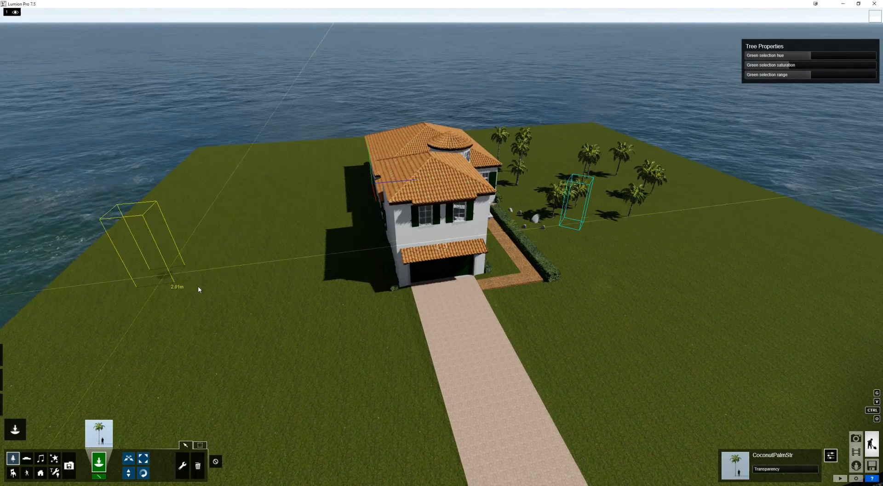
left_click(256, 276)
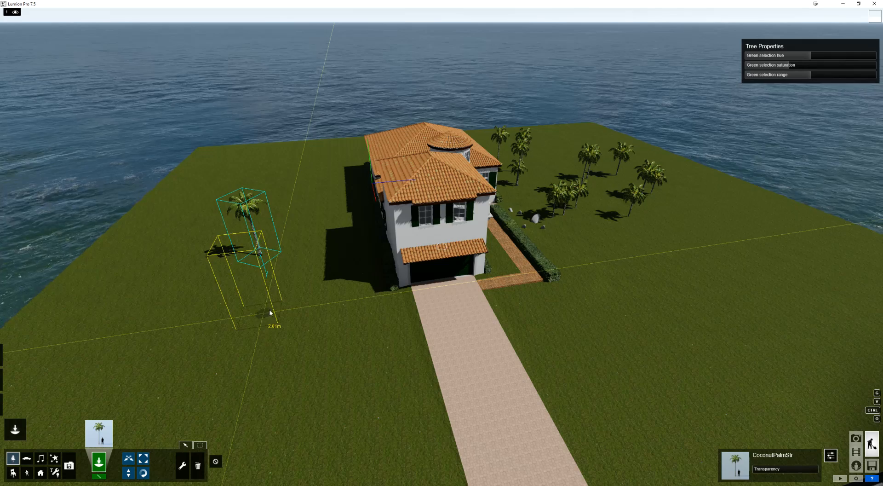
left_click(296, 231, "ctrl")
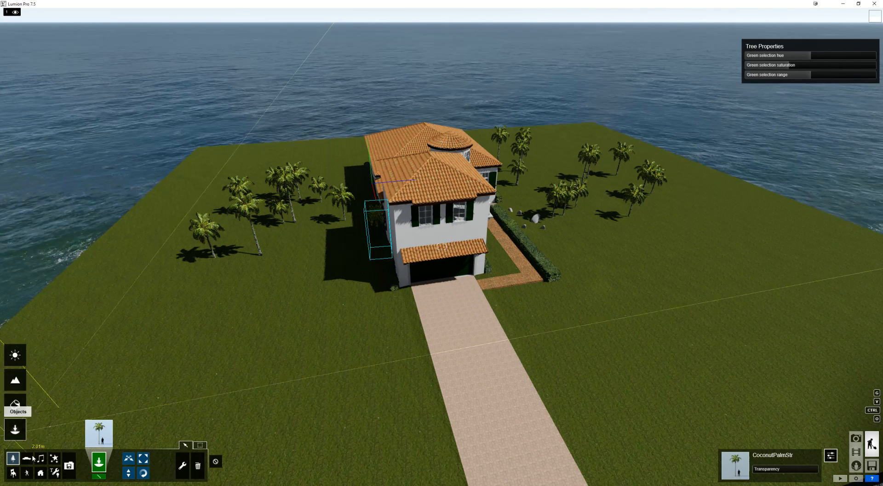
- Clear the coconut search in the Nature Library and choose Bamboo1_Cluster_RT from the small trees
left_click(99, 432)
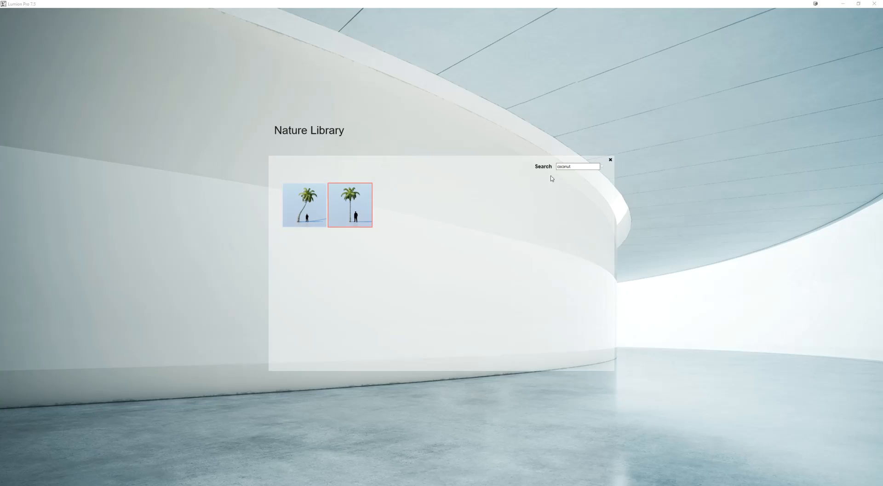
left_click(602, 166)
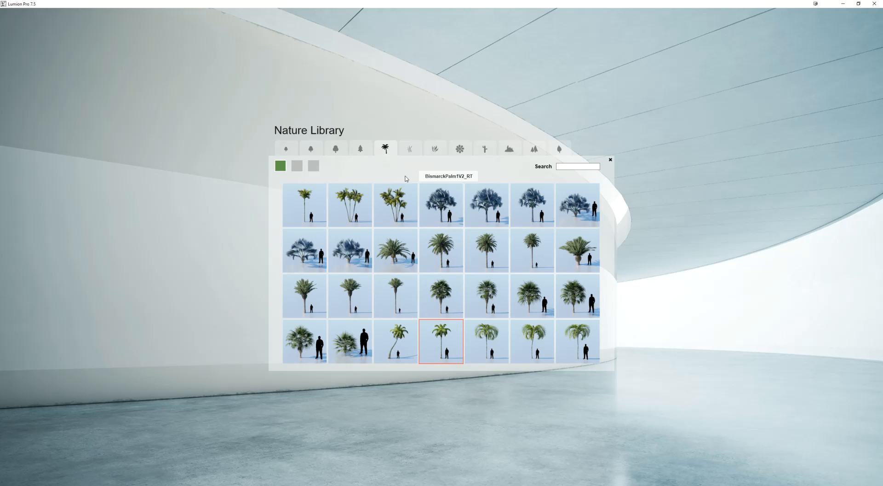
left_click(289, 147)
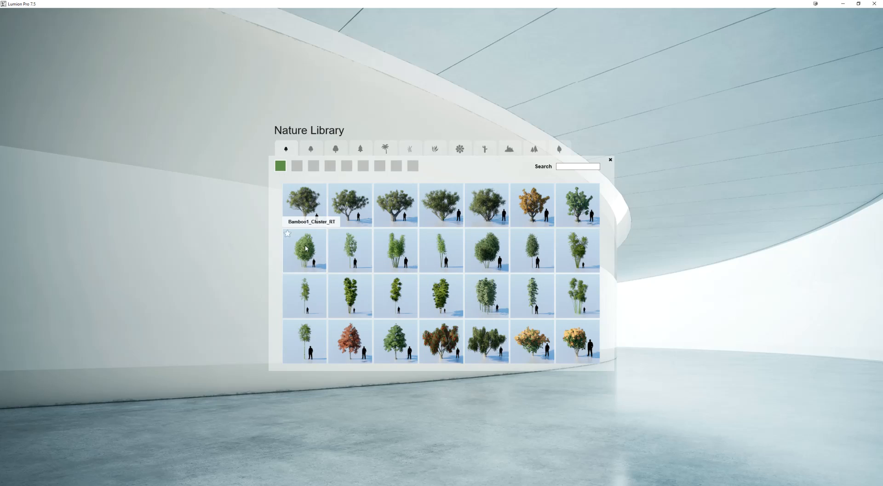
left_click(304, 251)
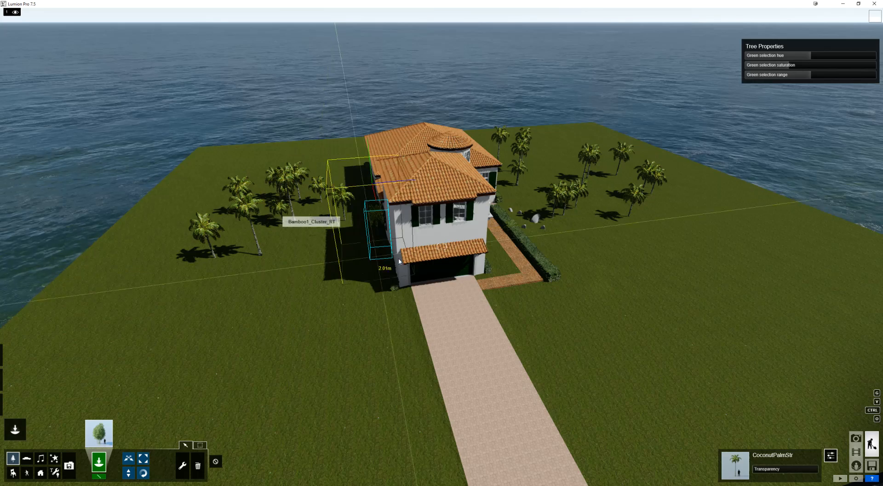
- Lay out a mass placement line of bamboo clusters along the lawn's outer edge behind the palms nearest the garage side
right_click_drag(403, 269, 295, 340)
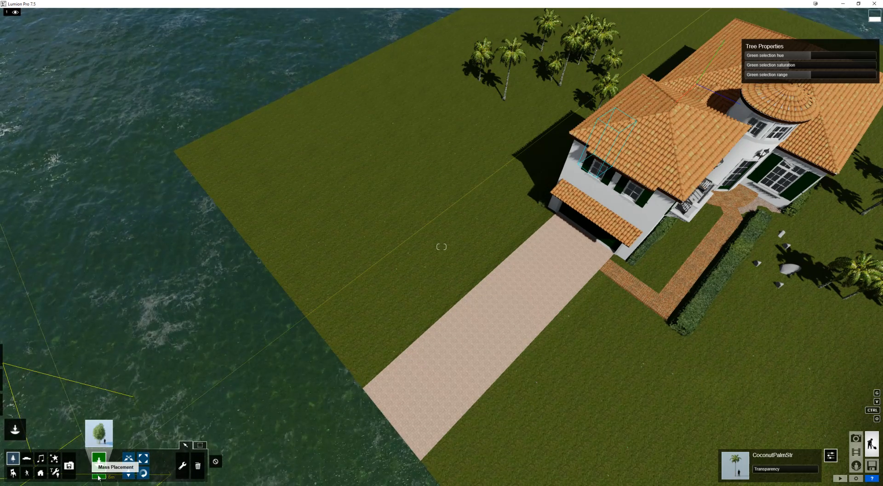
scroll(289, 183, "down", 3)
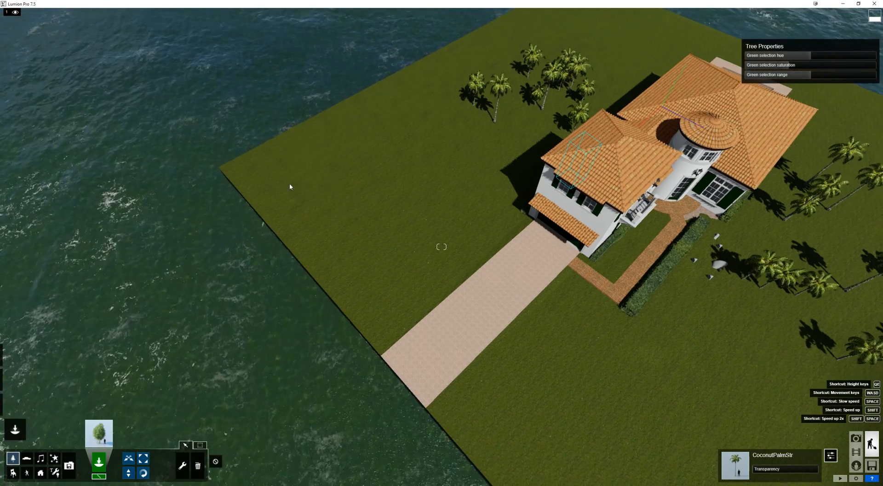
left_click(267, 188)
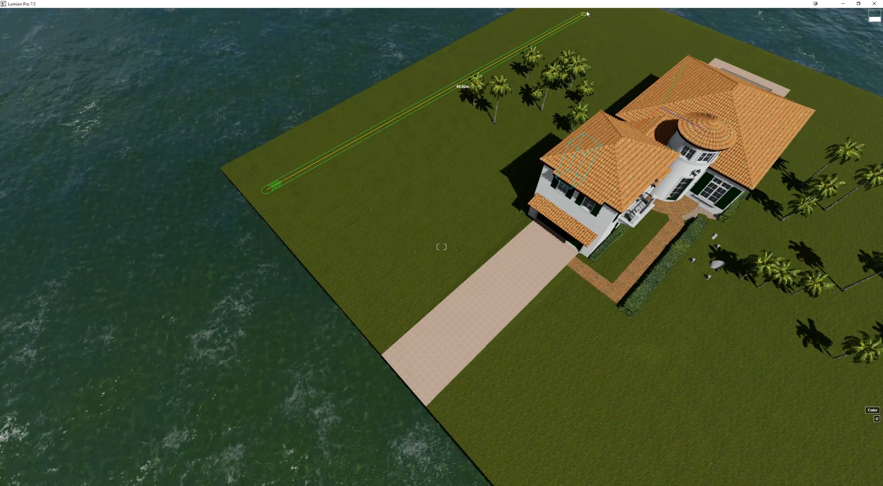
right_click_drag(592, 19, 558, 71)
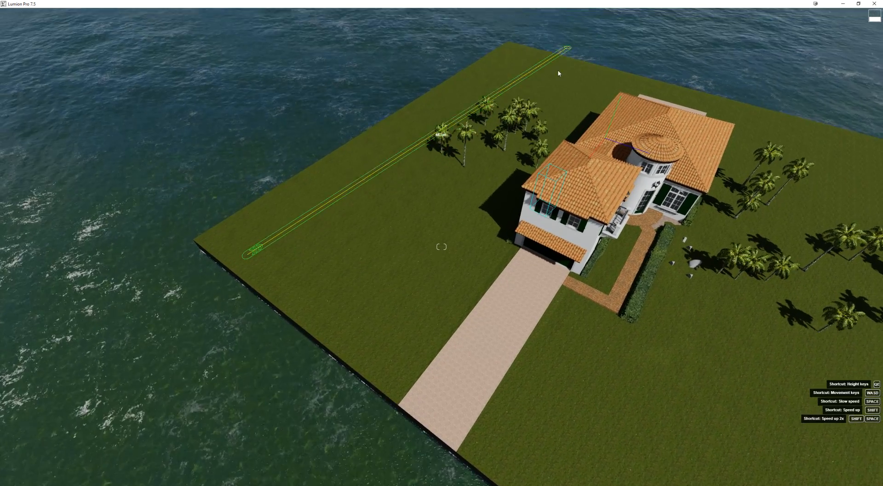
left_click(554, 69)
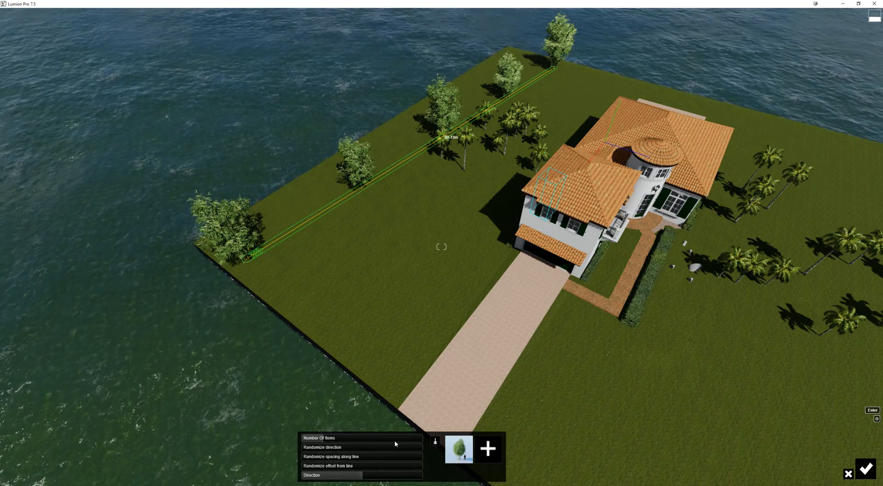
- Set the bamboo row to 22 items, randomize its direction, spacing along the line and offset from the line, and accept it
left_click_drag(328, 438, 354, 440)
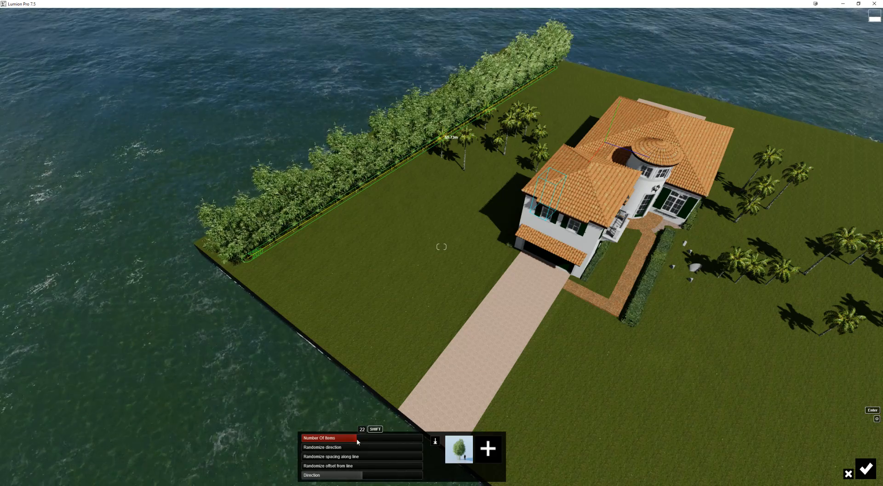
left_click(348, 447)
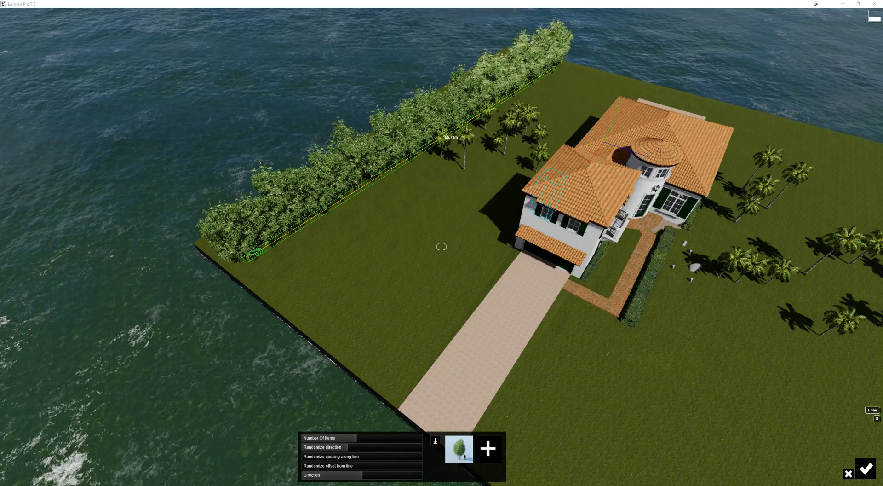
right_click_drag(441, 161, 373, 368)
left_click_drag(349, 447, 319, 467)
left_click(866, 468)
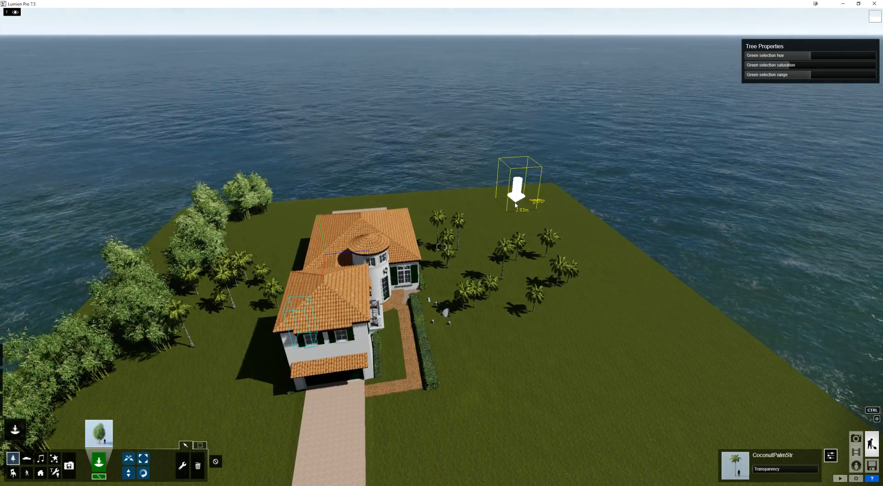
- Mass-place a second row of bamboo clusters through the palms on the rock side of the lawn, with slightly more than 22 items
left_click(465, 195)
scroll(477, 217, "down", 5)
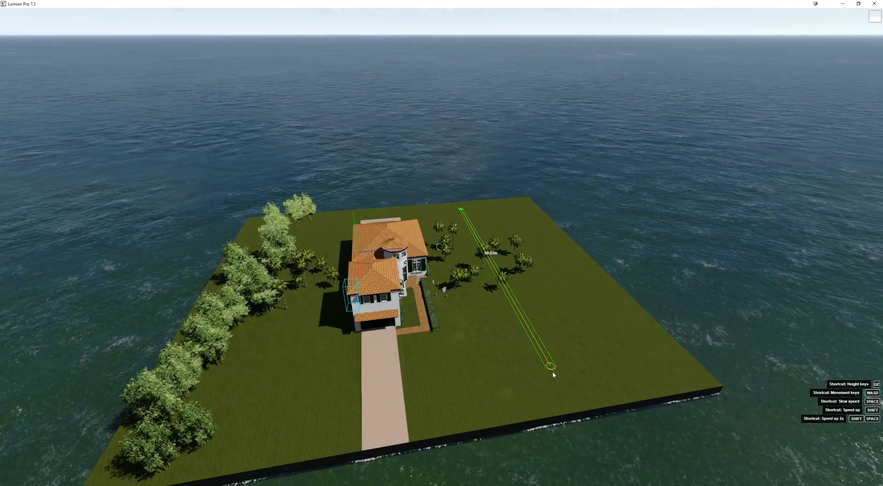
left_click(558, 387)
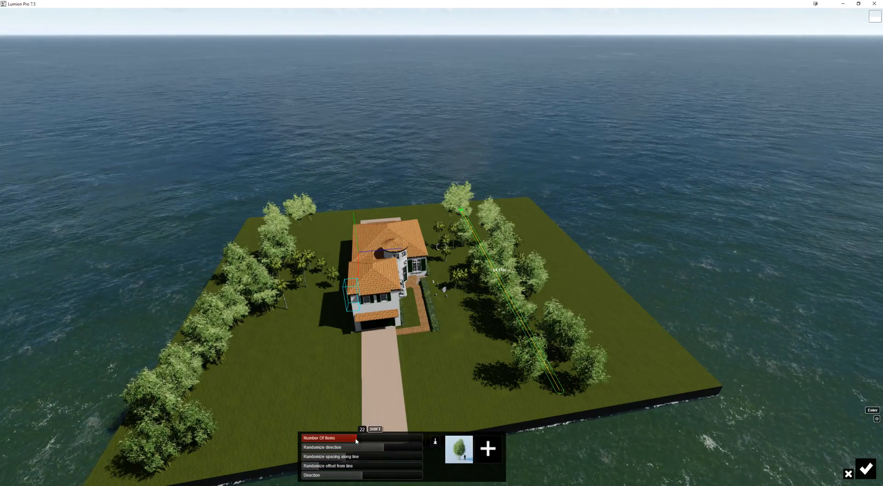
left_click_drag(357, 437, 360, 437)
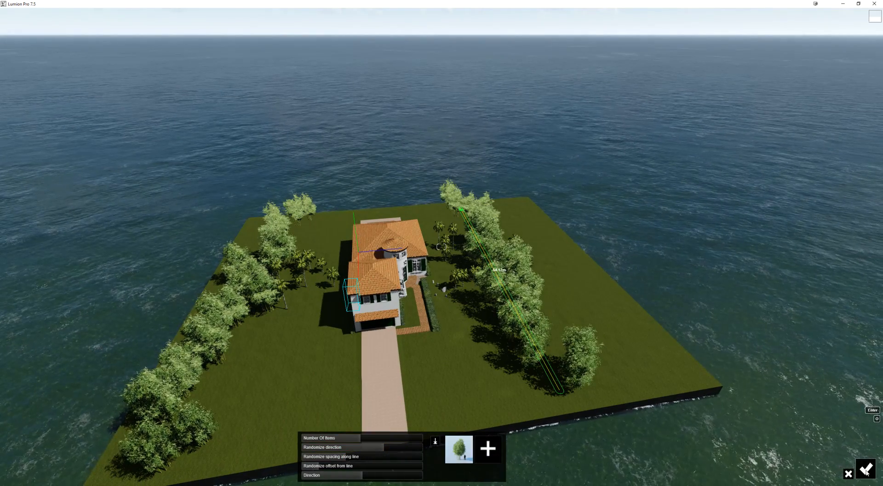
key("Return")
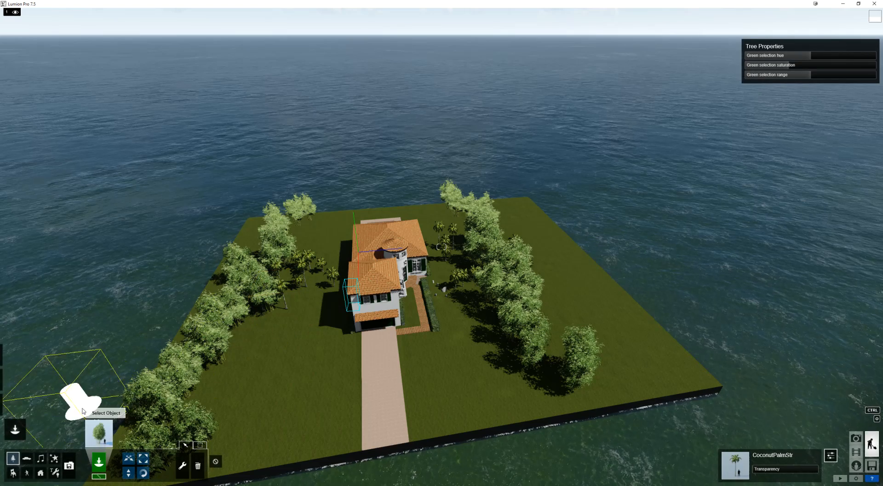
- Choose the Bur_Oak-S1_RT tree from the Nature Library and lay out a mass placement line through the bamboo row on the garage side
left_click(98, 430)
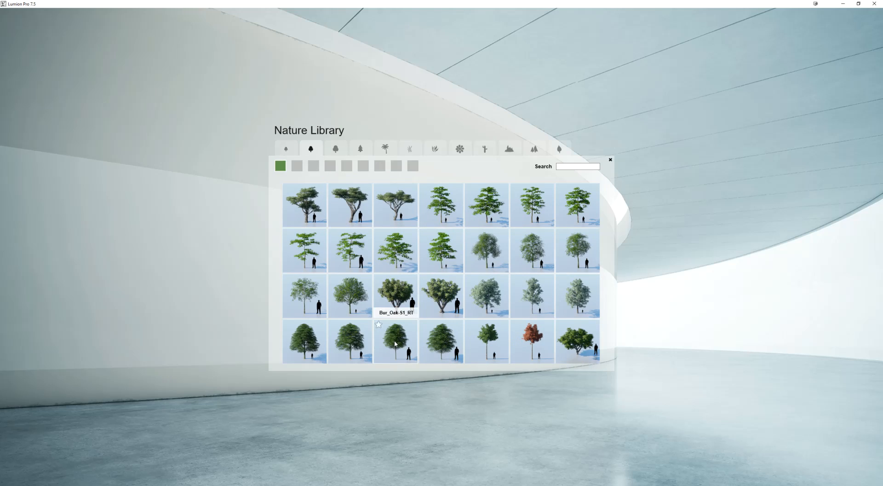
left_click(395, 342)
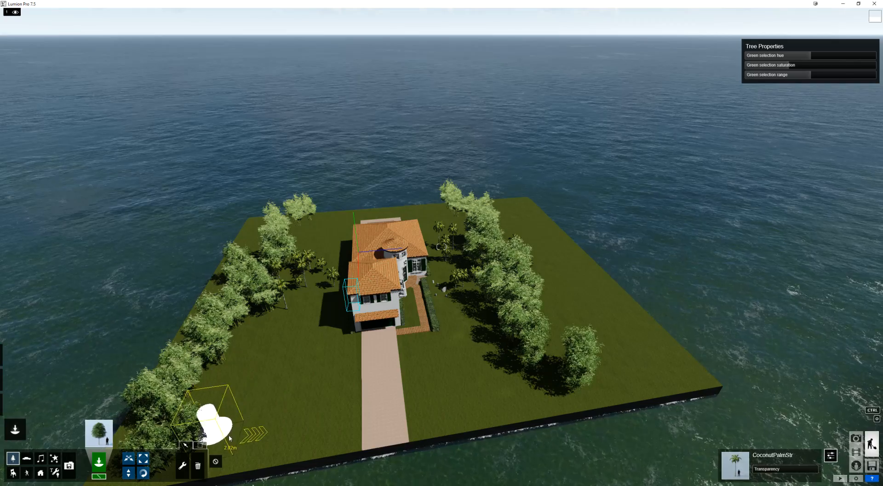
right_click_drag(309, 368, 254, 448)
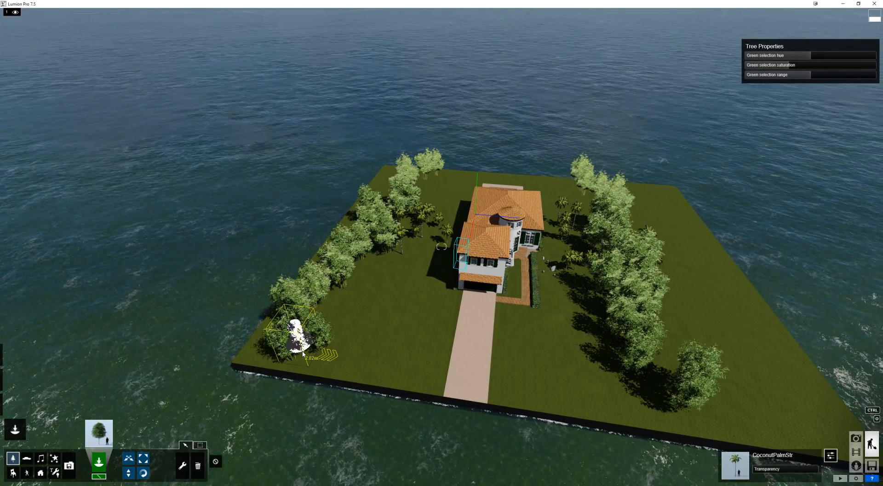
left_click_drag(303, 353, 428, 173)
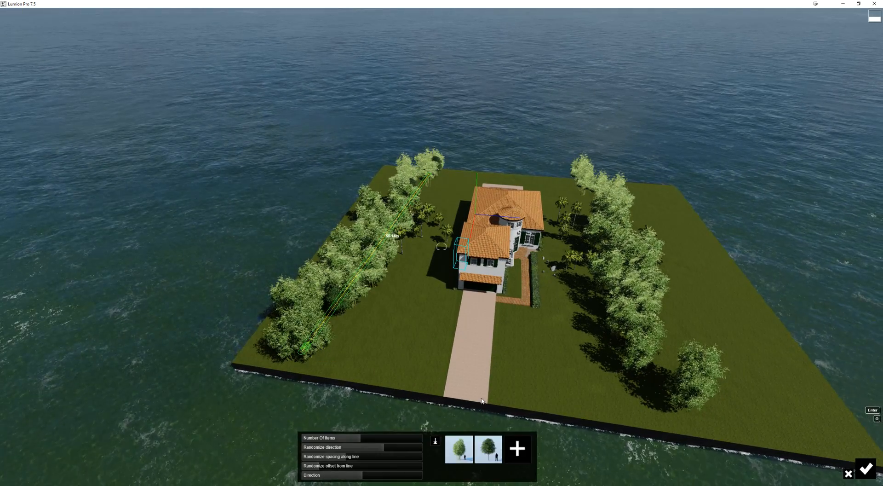
- Restrict the placement mix to the larger dark-green tree with 35 items, replacing the bamboo and small oak, and discard this line
left_click(460, 452)
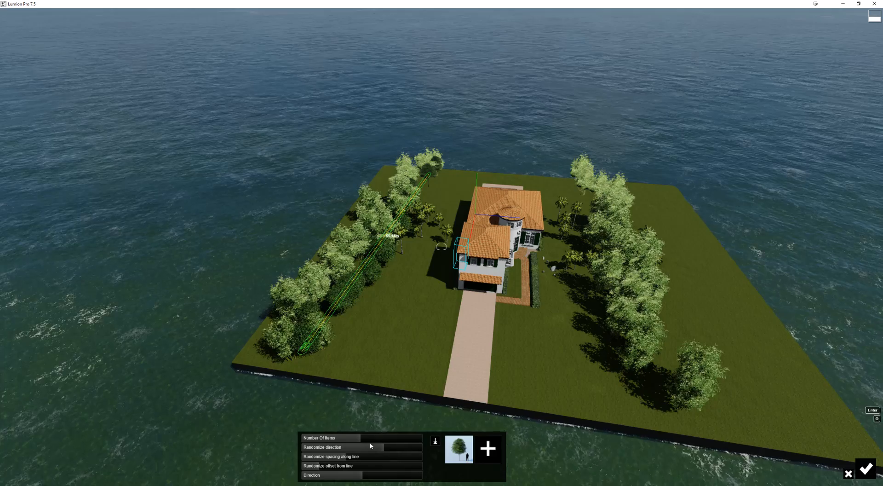
left_click_drag(361, 440, 372, 444)
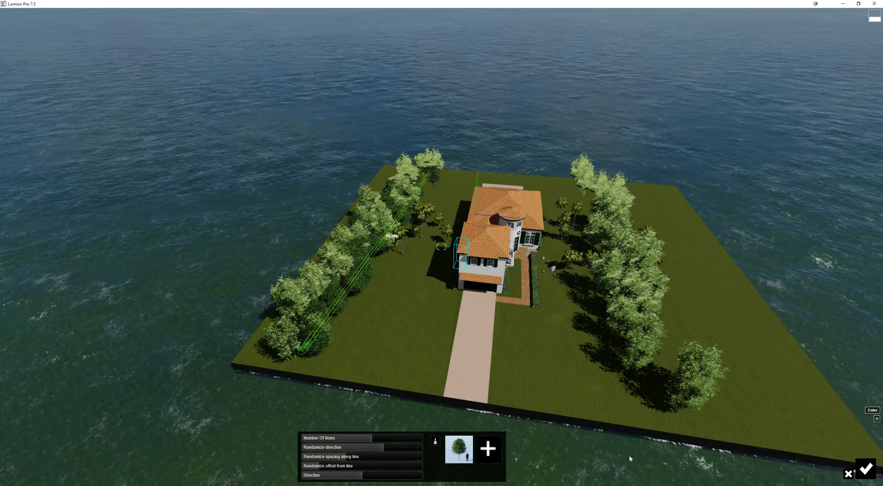
left_click(462, 450)
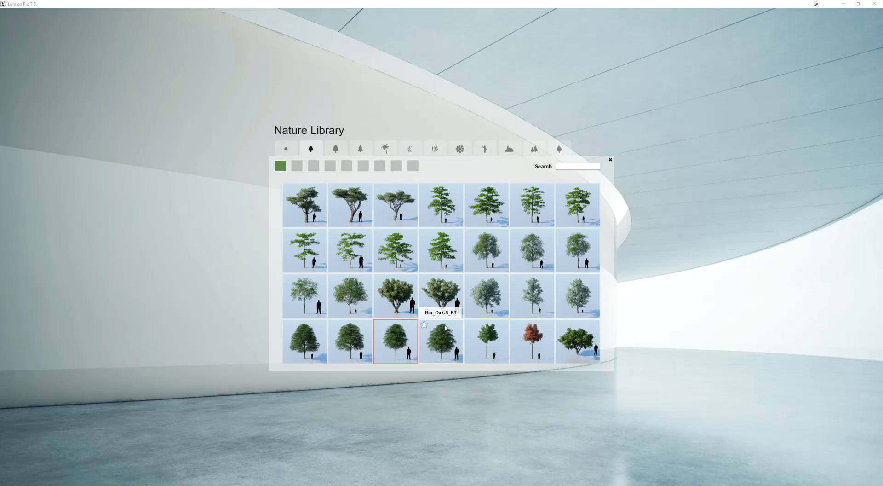
left_click(302, 337)
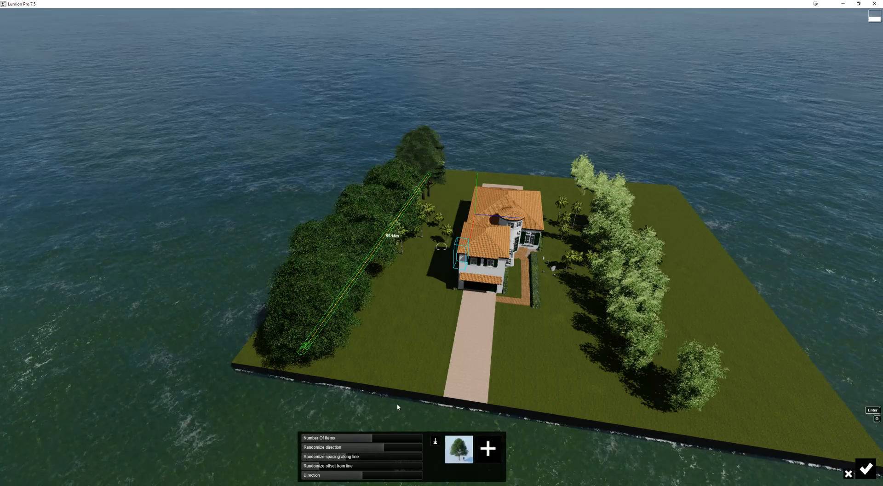
mouse_move(368, 439)
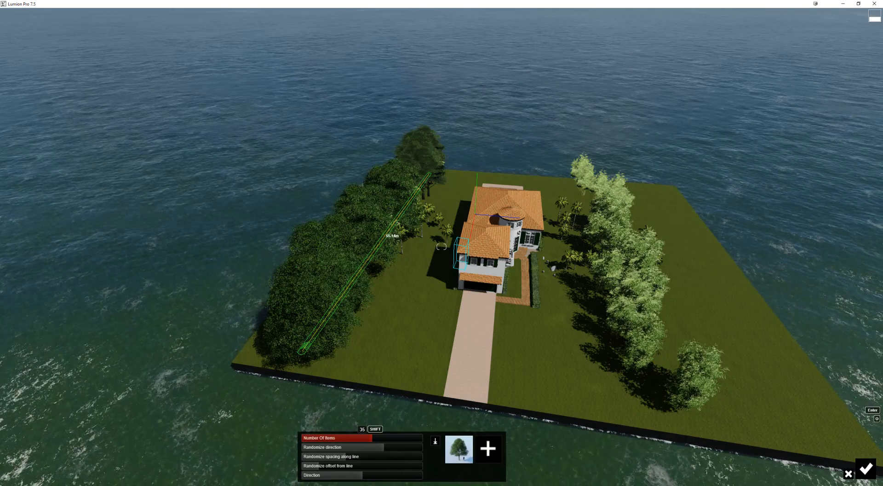
key("Return")
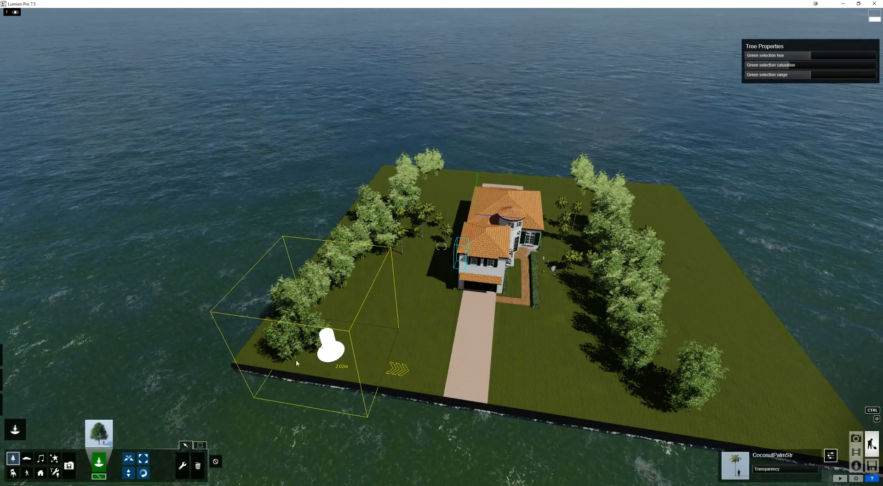
- Mass-place a row of the large trees along the lawn's outer edge on the garage side and another behind the rock-side bamboo
left_click(244, 352)
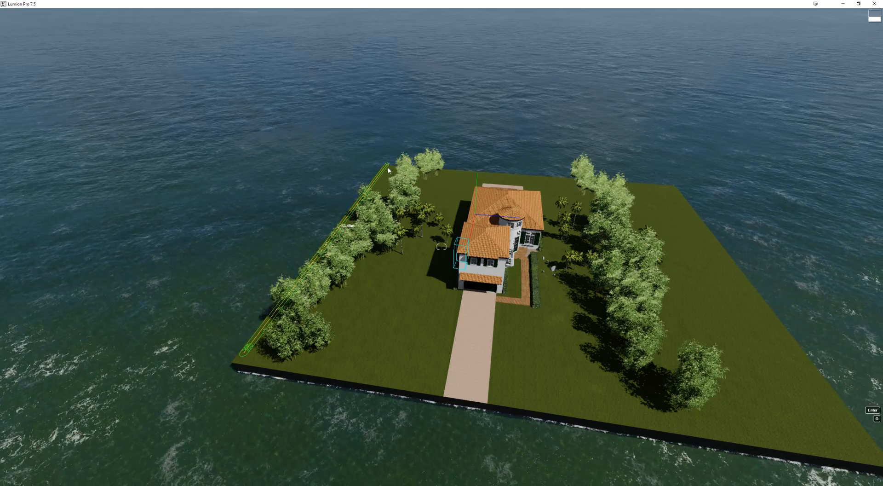
left_click(388, 169)
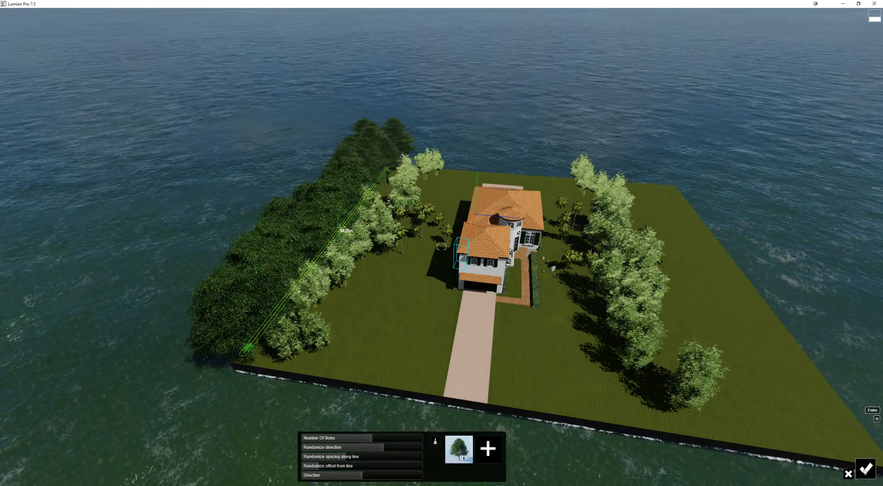
left_click(865, 469)
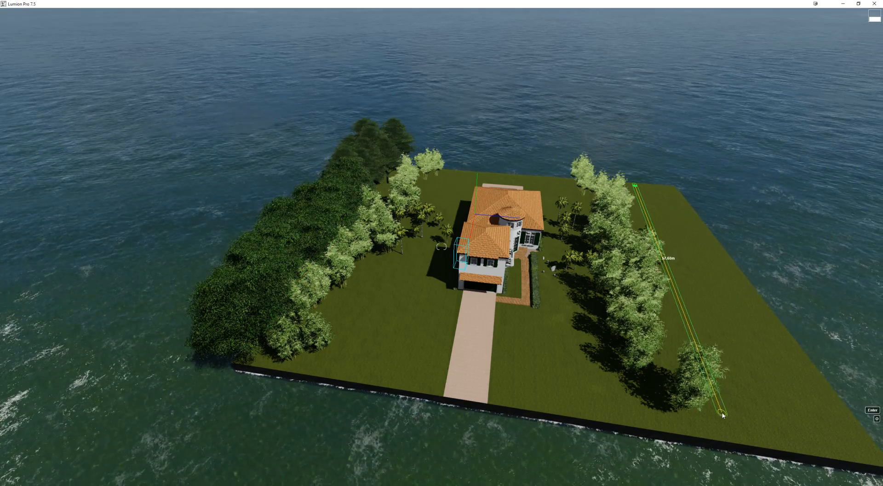
left_click(722, 414)
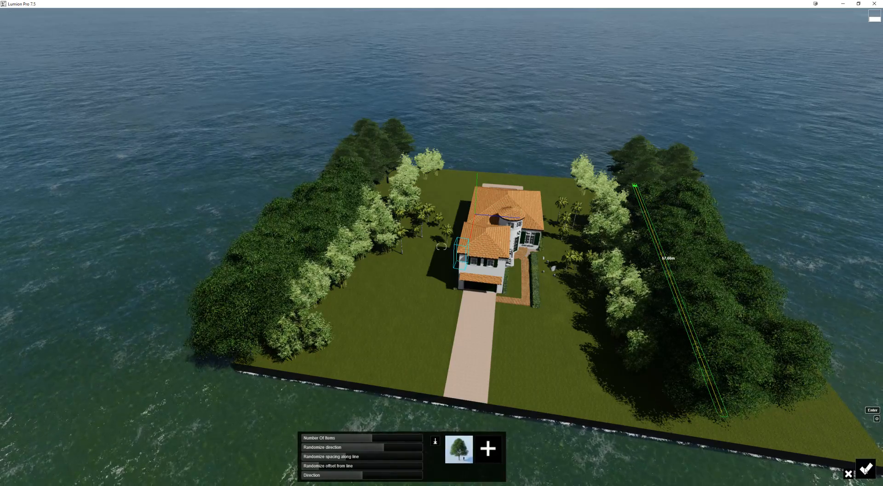
key("Return")
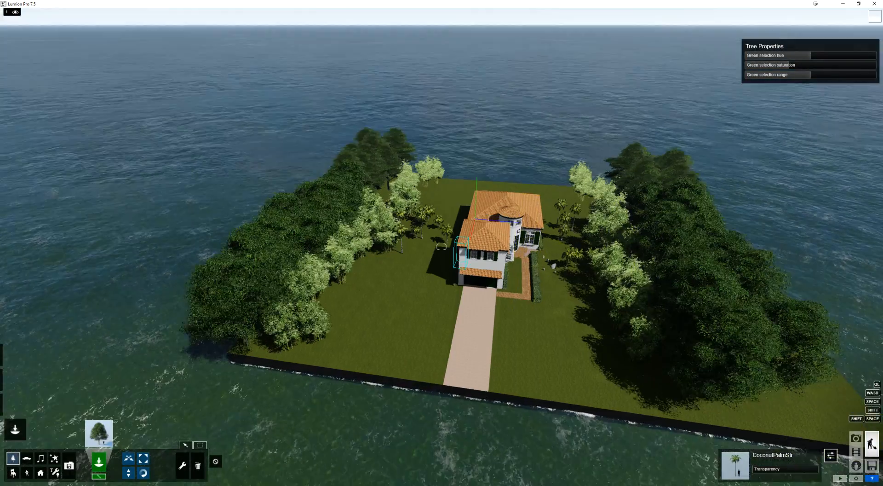
- Examine the house and the new tree rows from near ground level, from the entrance side around to the driveway
mouse_move(442, 246)
right_mouse_down()
mouse_move(509, 274)
mouse_move(474, 269)
mouse_move(442, 246)
right_mouse_up()
key("w")
key("w")
key("d")
key("e")
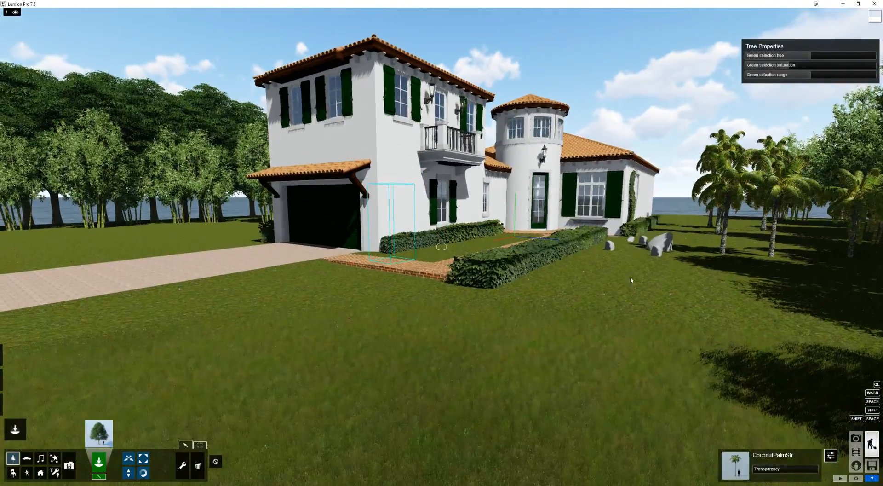
right_click_drag(515, 290, 538, 290)
key("a")
key("w")
key("a")
key("q")
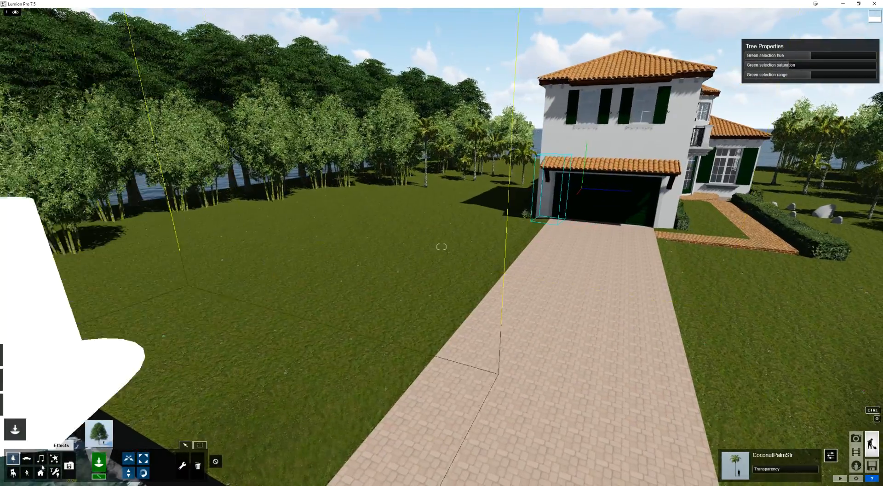
- Look through the palms and grasses in the Nature Library and choose the first green leafy shrub among the plants
left_click(97, 441)
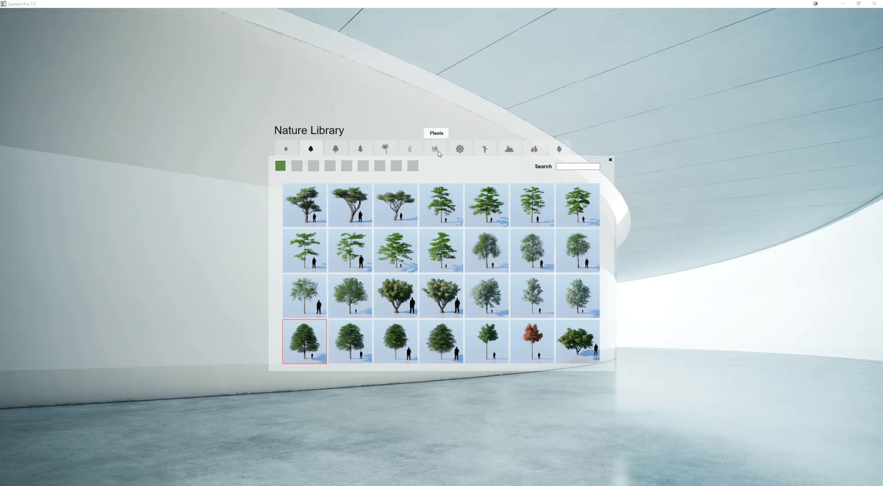
left_click(386, 150)
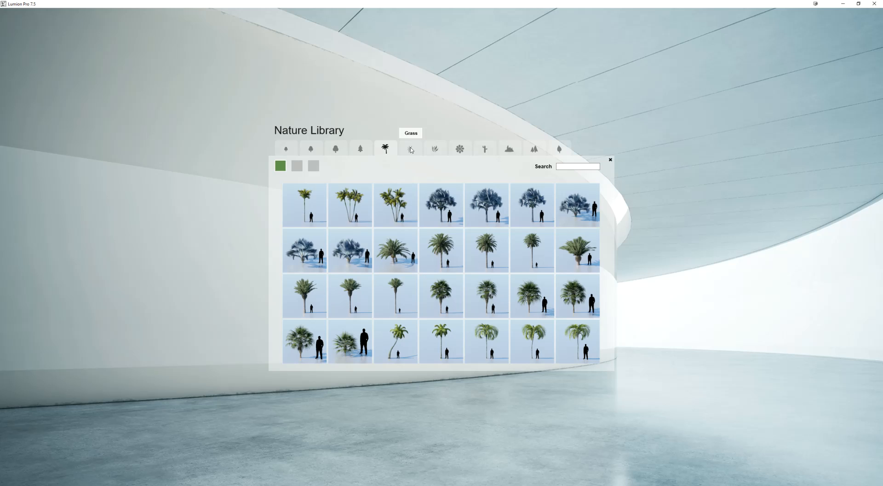
left_click(410, 149)
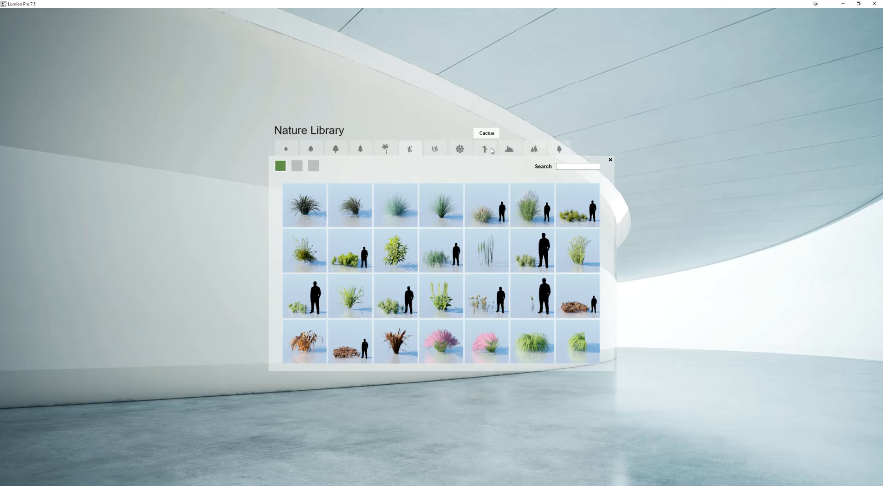
left_click(434, 158)
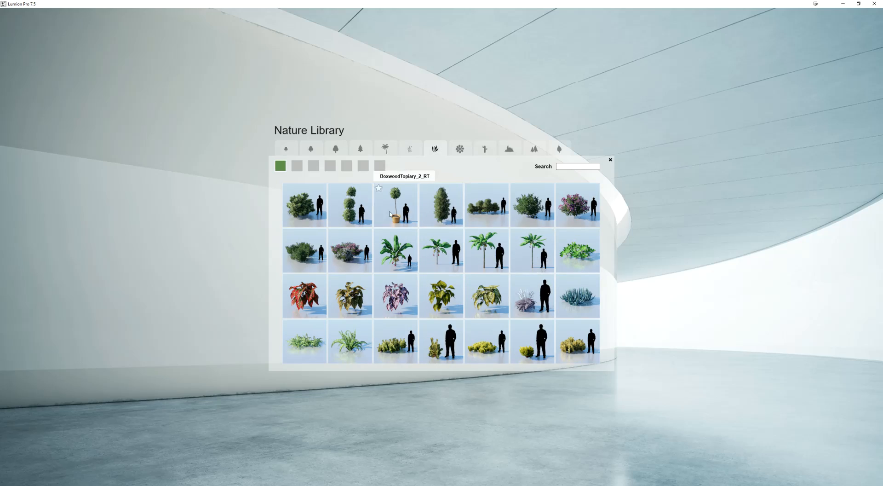
left_click(303, 207)
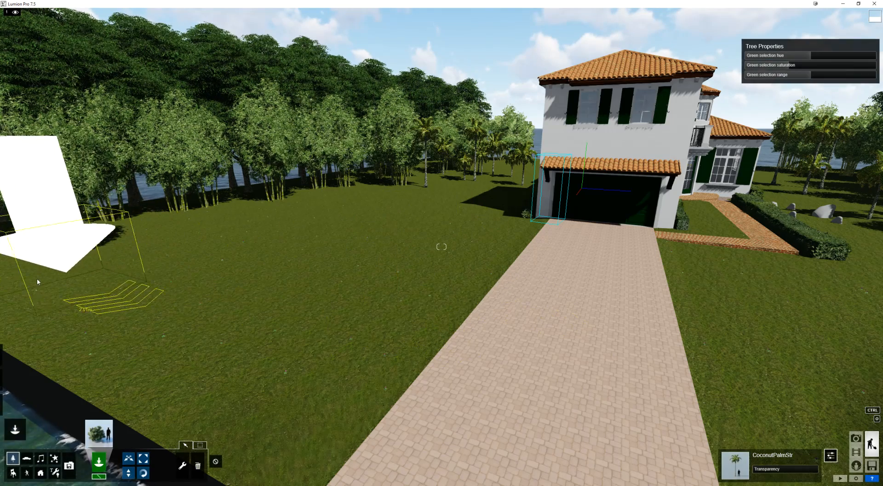
- Mass-place a row of only the shrubs in front of the garage-side bamboo, with more items and less randomized direction, spacing and offset
left_click(10, 290)
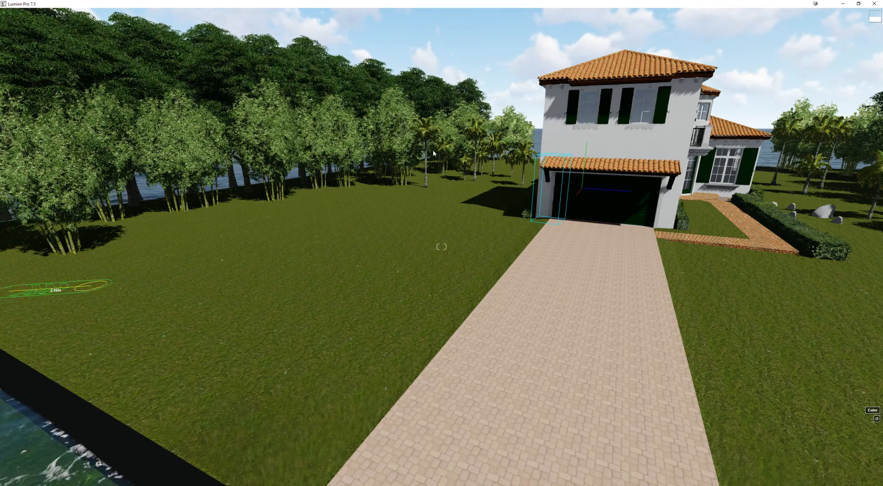
left_click(493, 160)
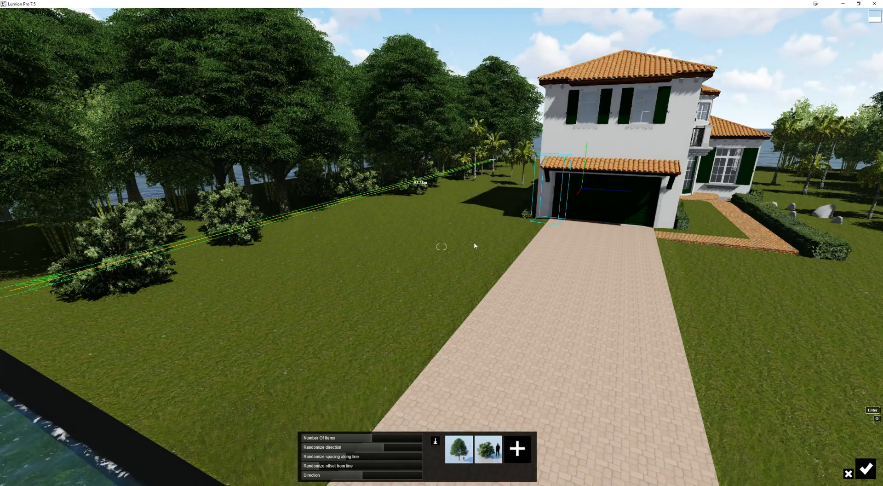
mouse_move(467, 455)
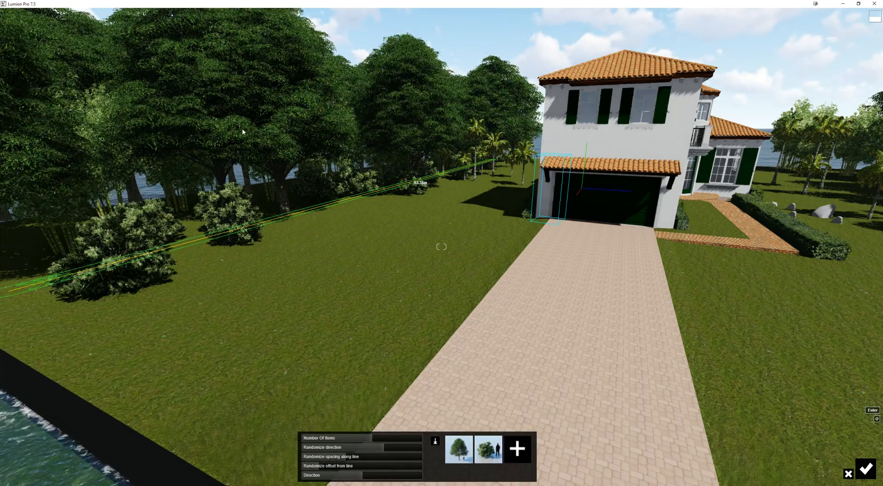
left_click(459, 450)
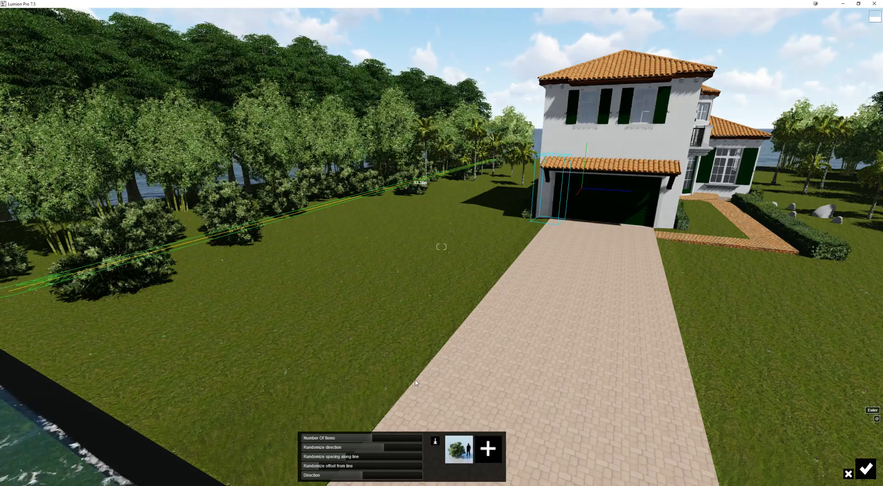
left_click_drag(376, 442, 339, 449)
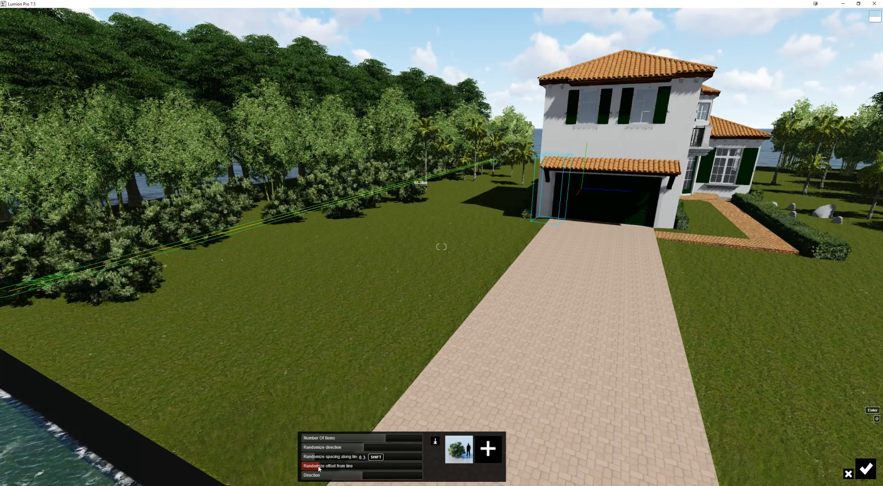
left_click(863, 469)
- Mass-place a matching row of shrubs in front of the bamboo on the rock side, ending near the lawn's front edge
right_click_drag(473, 217, 508, 161)
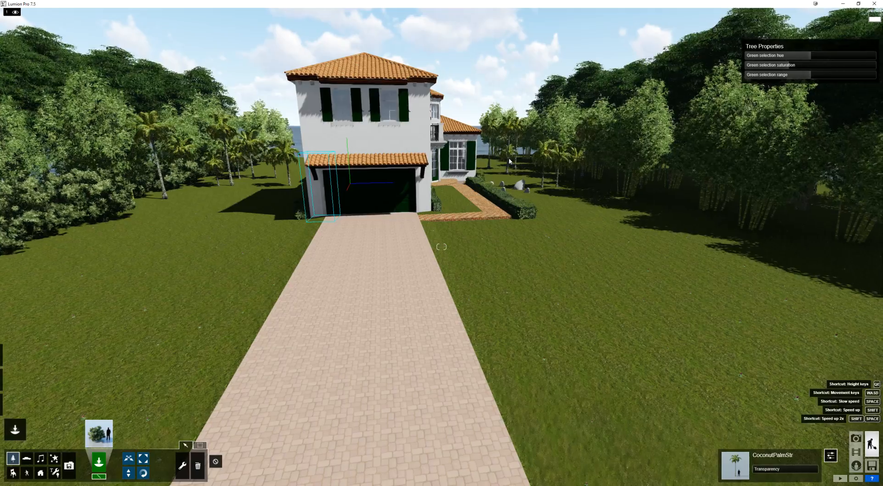
left_click(507, 158)
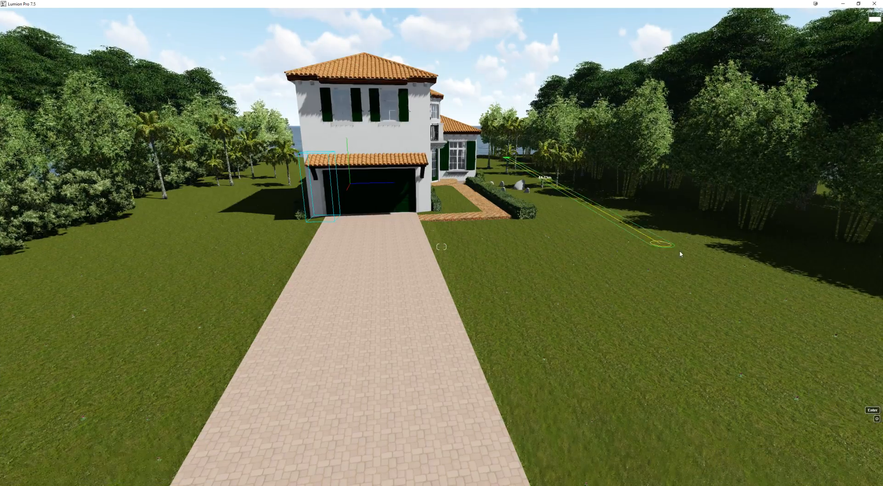
key("shift+s")
left_click(722, 292)
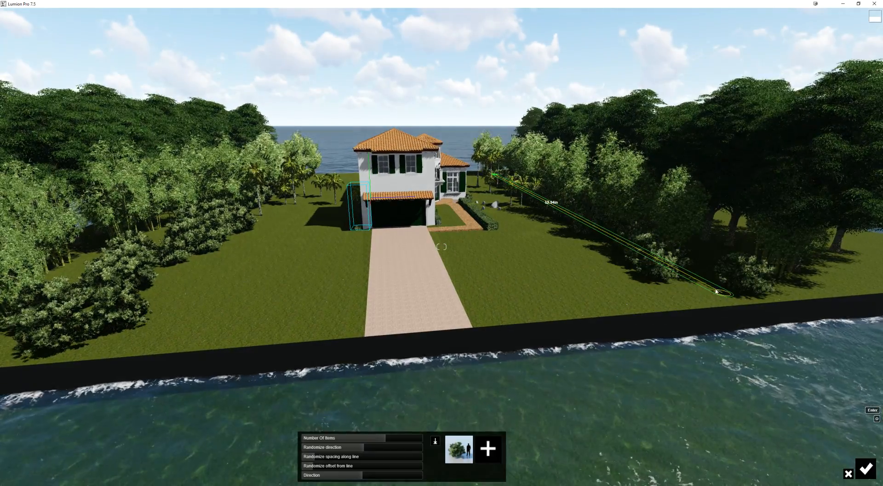
left_click(866, 468)
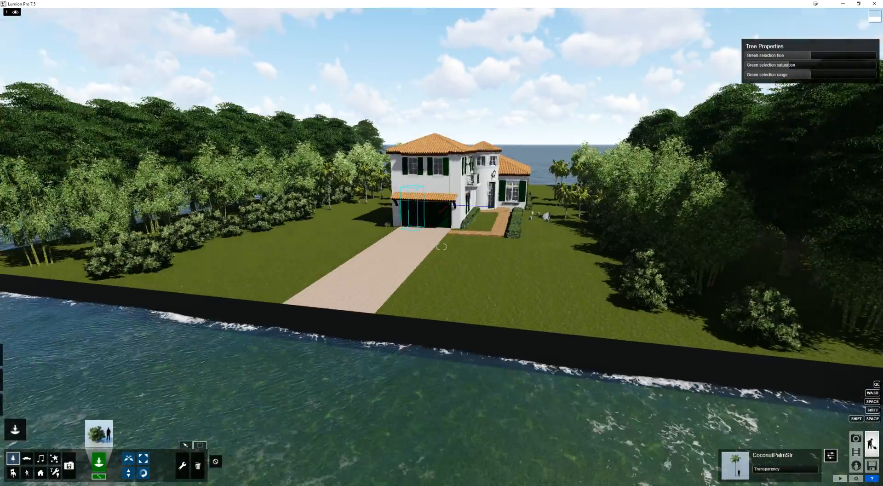
- Choose the thick-trunked palm at the start of the third row among the palms in the Nature Library
key("w")
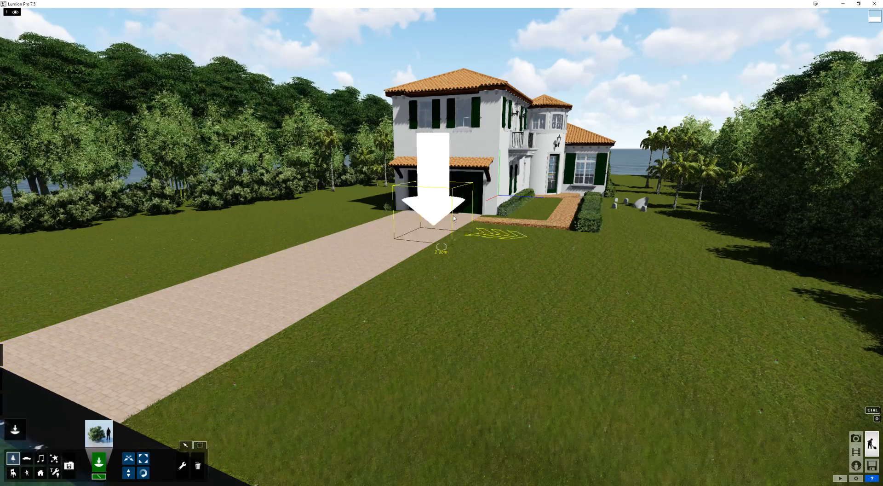
key("Escape")
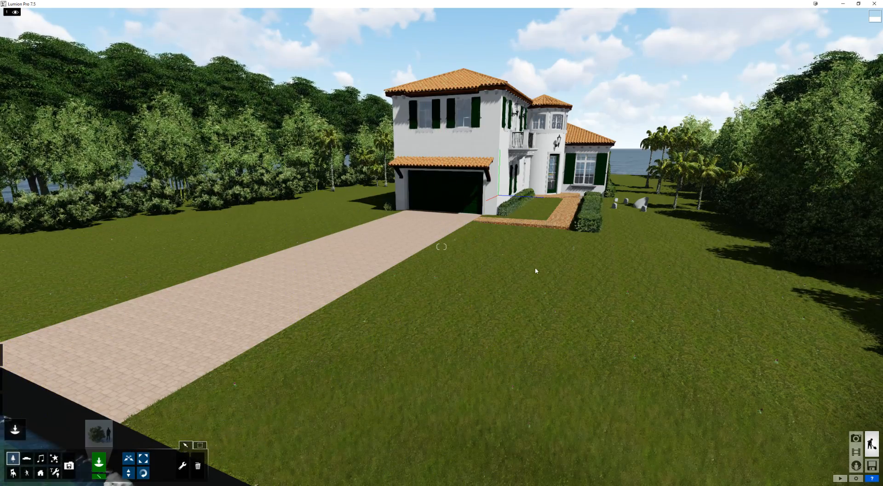
key("w")
right_click_drag(509, 184, 509, 253)
key("q")
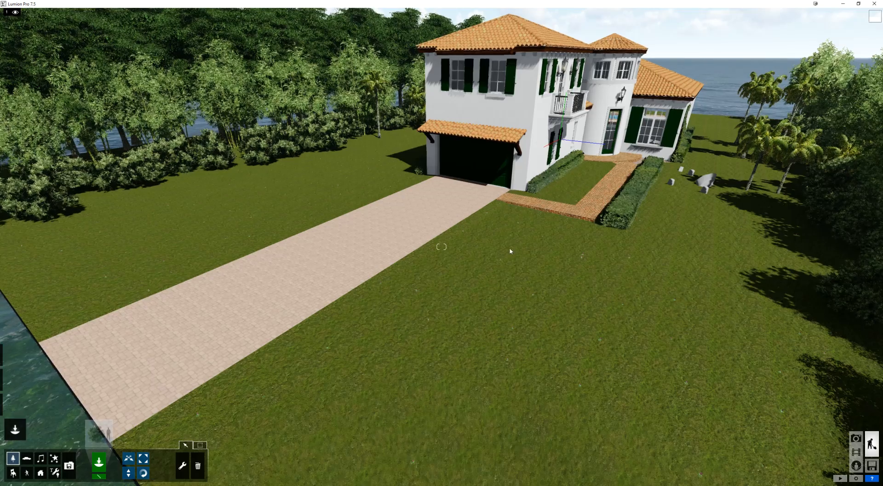
key("s")
left_click(97, 431)
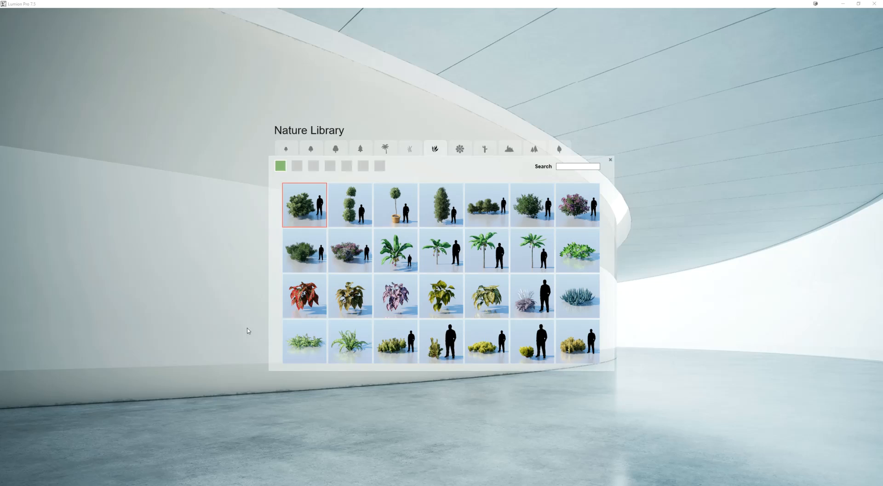
left_click(385, 149)
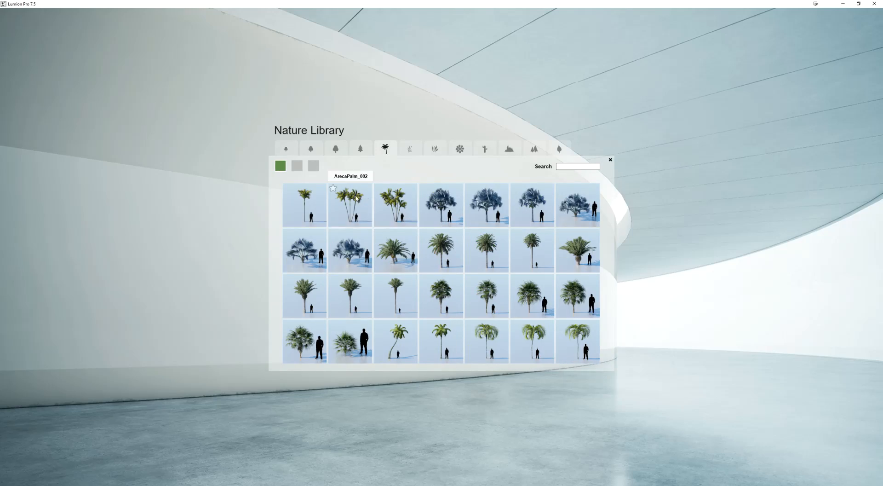
left_click(299, 297)
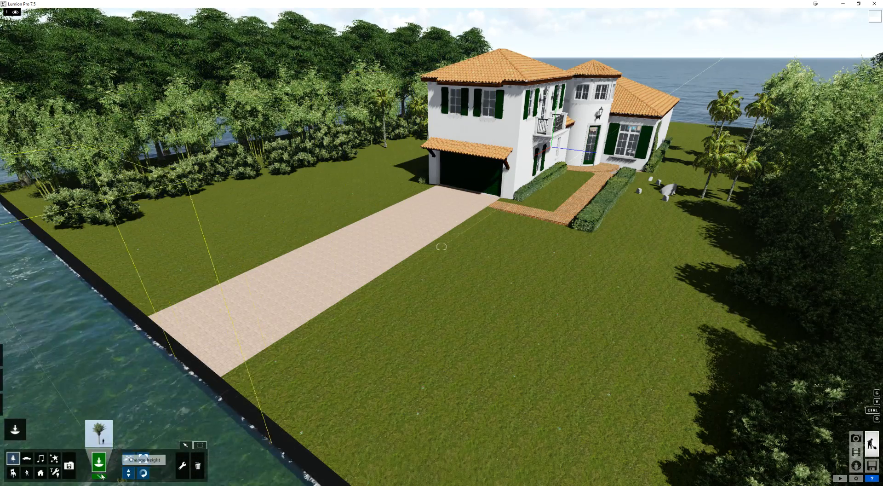
- Mass-place a row of only five of these palms along the garage-side edge of the driveway, from the garage to the waterfront
left_click(407, 188)
left_click(146, 303)
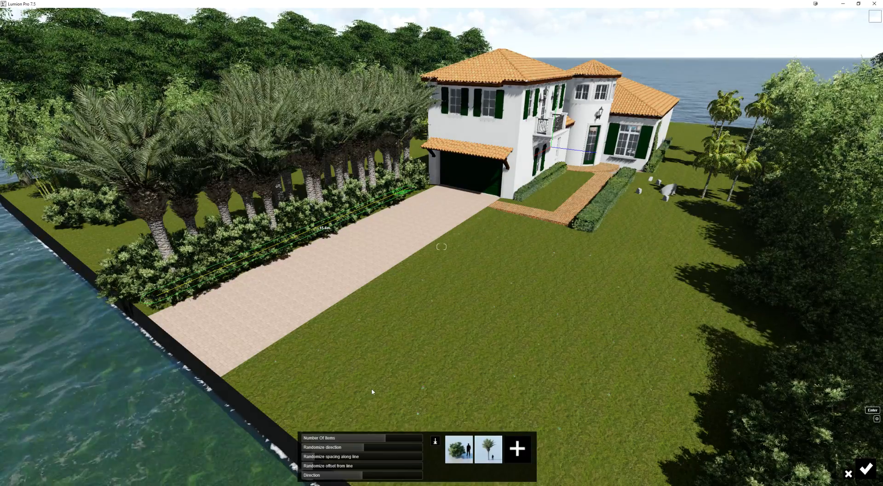
left_click(459, 448)
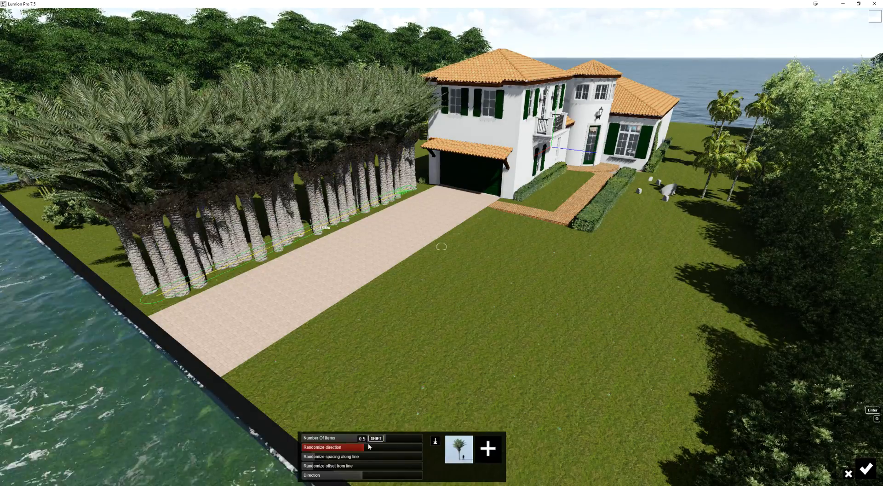
left_click_drag(384, 438, 325, 441)
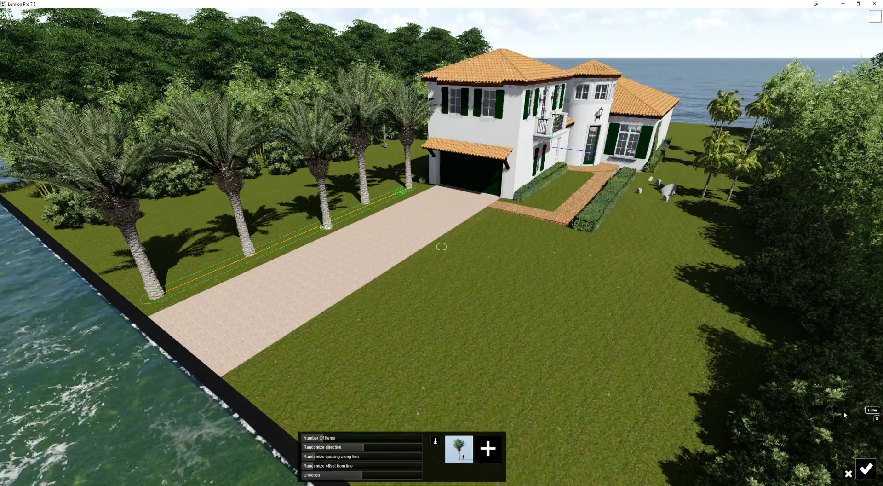
left_click(864, 468)
right_click_drag(673, 177, 637, 188)
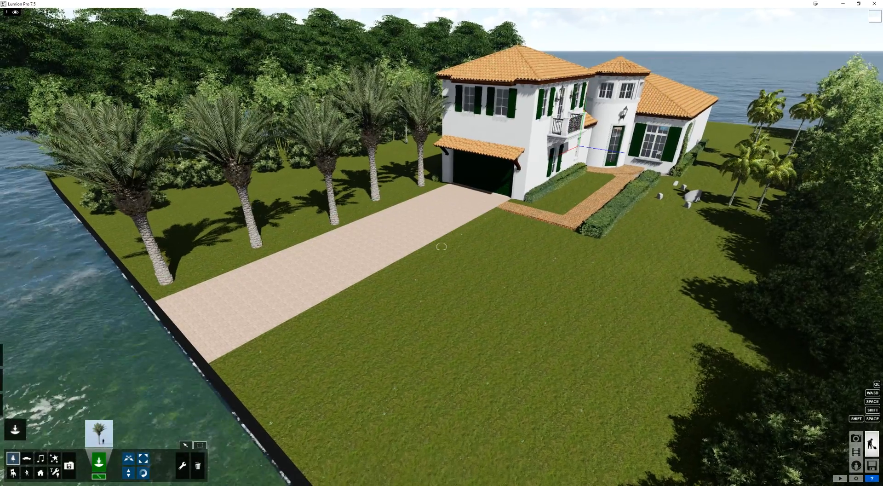
- Choose the pink-flowering Azalea_RT_Bloom shrub among the plants in the Nature Library
left_click(92, 431)
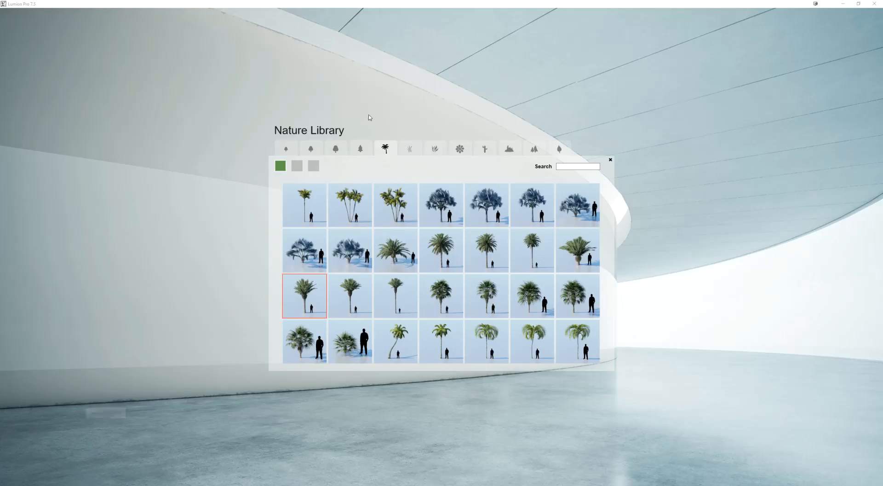
left_click(436, 149)
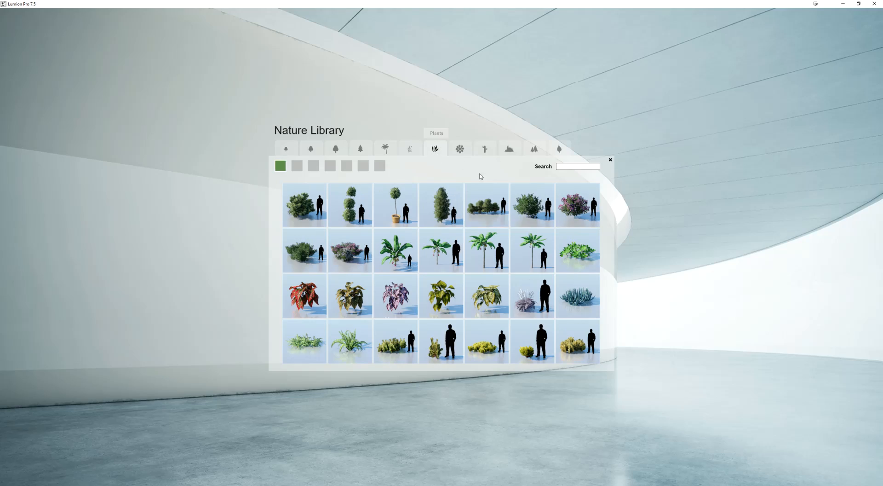
left_click(570, 208)
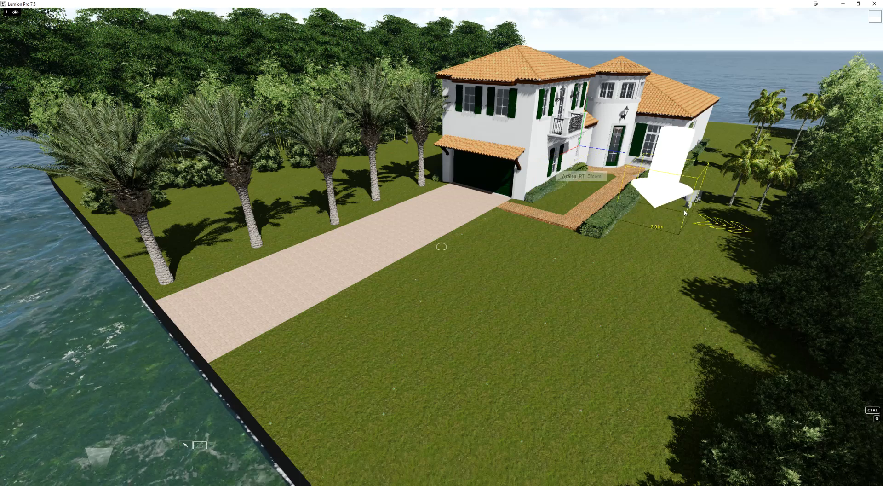
- Mass-place a row of only three azaleas in the grass bed between the house wall and the brick path
left_click_drag(551, 204, 594, 177)
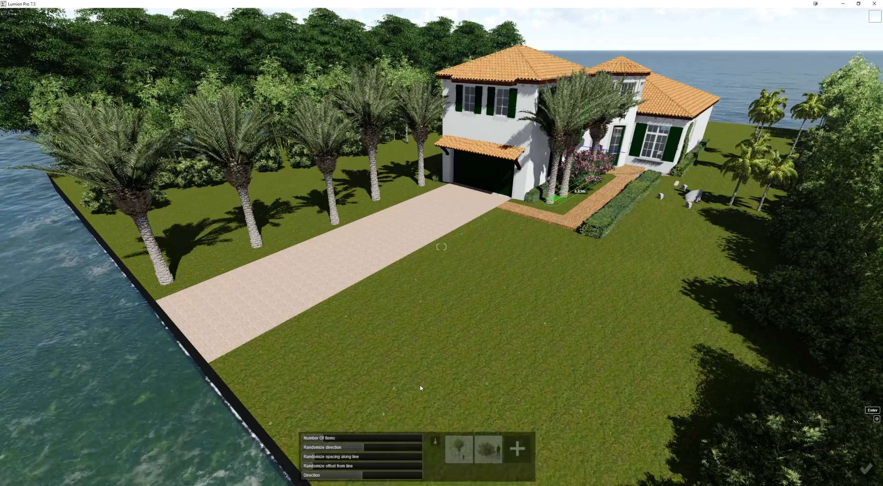
left_click(460, 453)
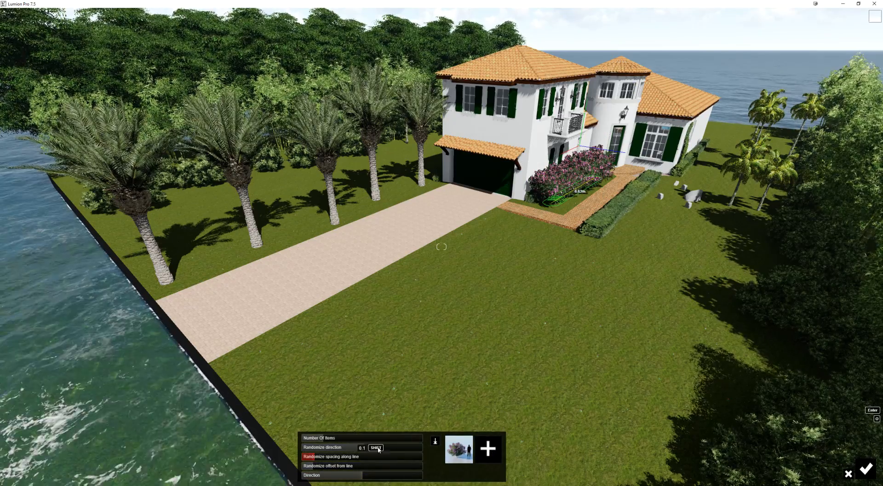
left_click_drag(323, 439, 313, 440)
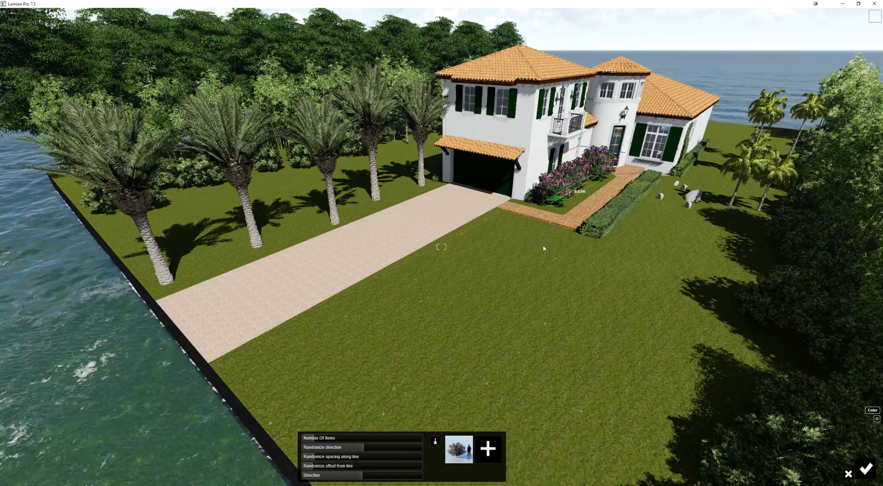
right_click_drag(543, 248, 548, 239)
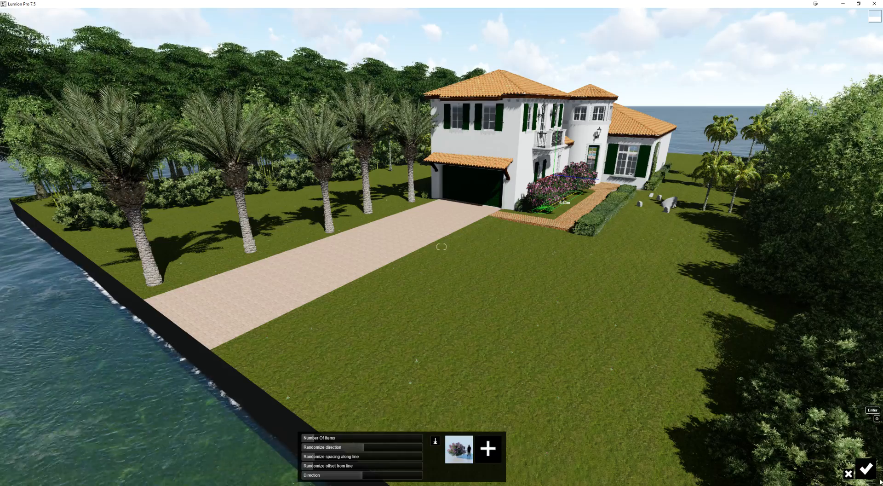
left_click(866, 476)
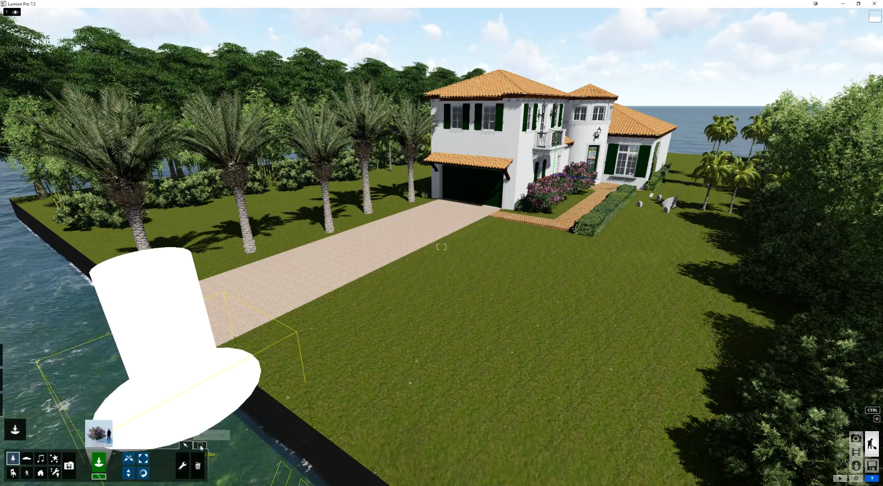
- Select the three azaleas along the house wall together, scale them down, and clear the selection
left_click(575, 191, "ctrl")
left_click(557, 200, "ctrl")
left_click(541, 210, "ctrl")
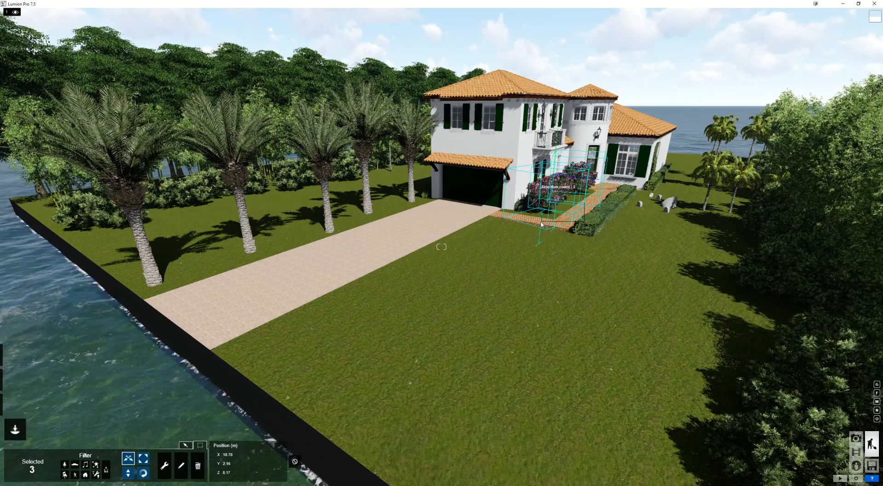
left_click(183, 451)
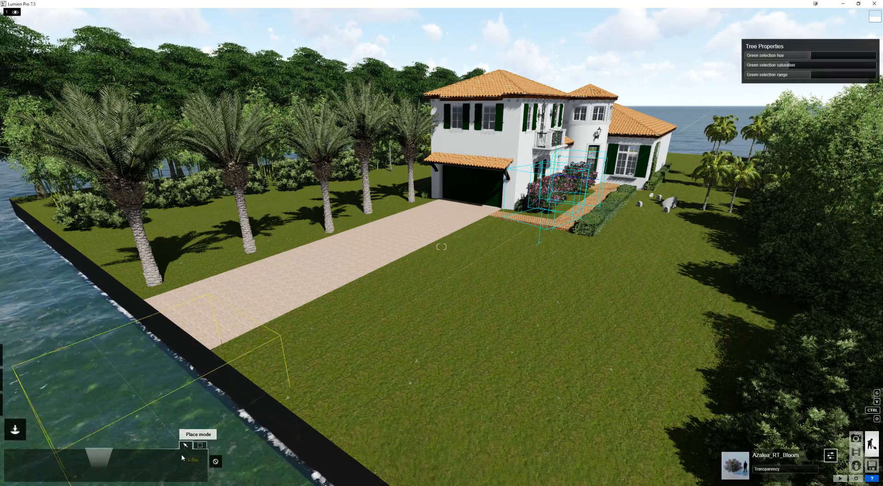
left_click(144, 459)
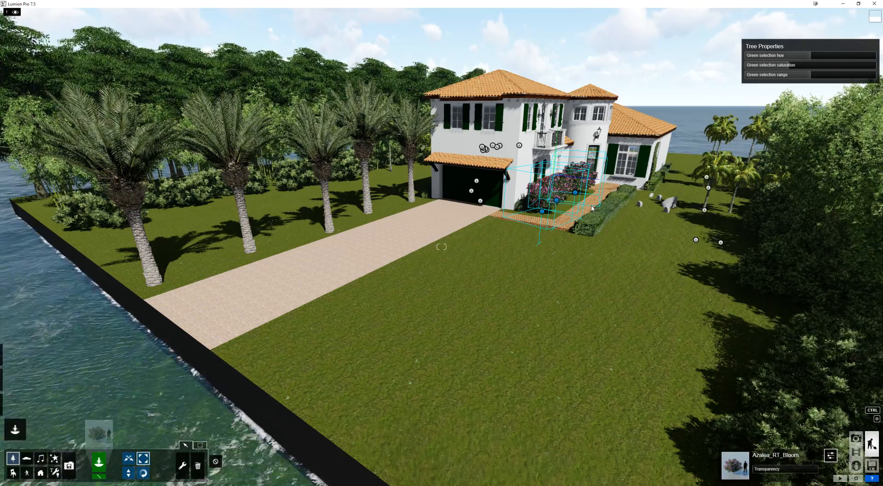
left_click_drag(556, 200, 558, 208)
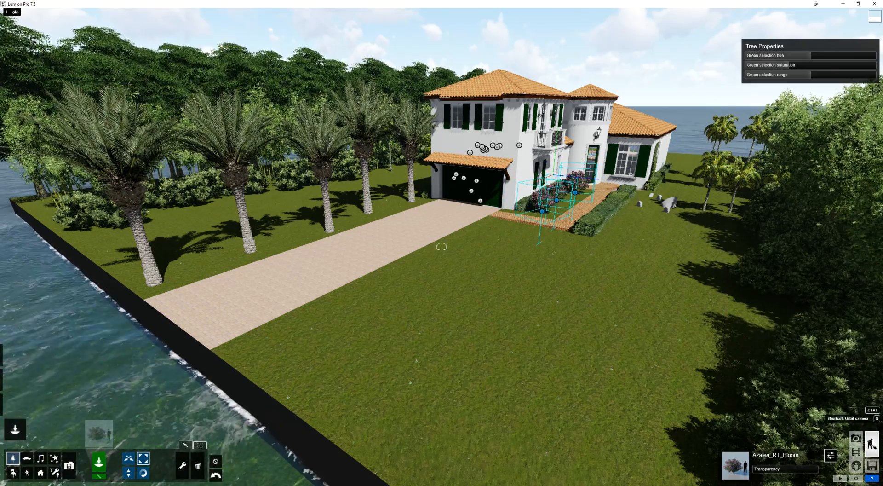
right_click_drag(531, 271, 433, 336)
right_click_drag(442, 247, 607, 195)
key("w")
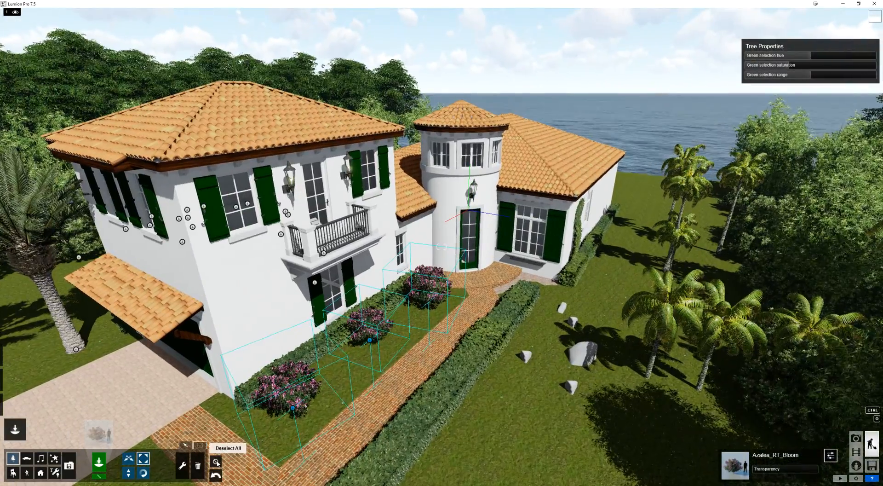
left_click(215, 460)
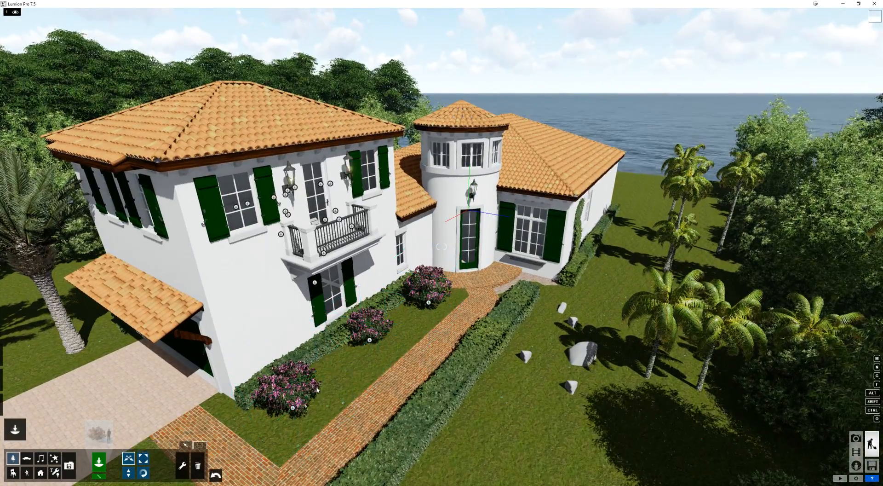
- Duplicate the azaleas to fill the gaps in the flowering row between the garage corner and the entrance
left_click_drag(296, 408, 405, 324, "alt")
right_click_drag(473, 327, 474, 184)
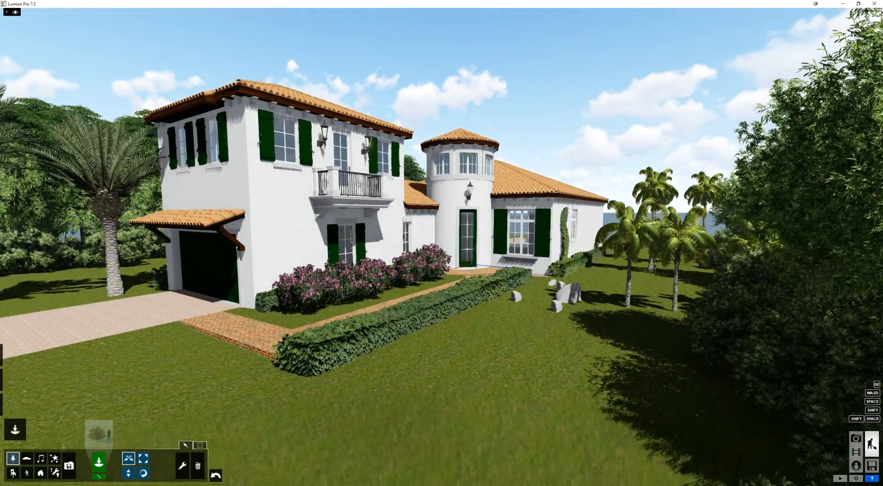
right_click_drag(506, 230, 472, 224)
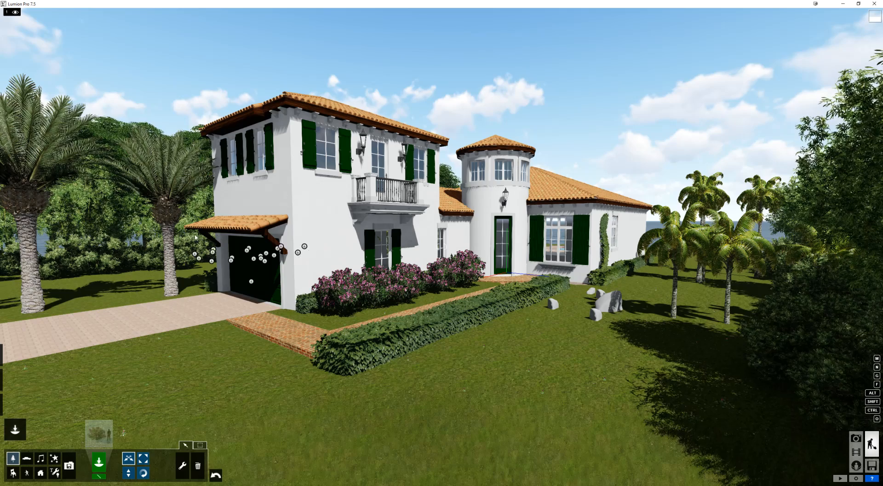
- Switch to Photo mode and set the camera's focal length to 34.2 mm
mouse_move(19, 356)
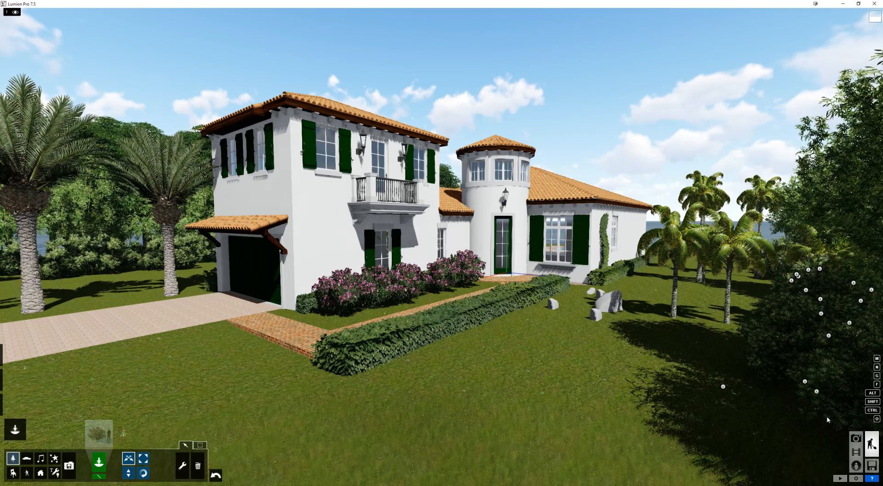
left_click(855, 438)
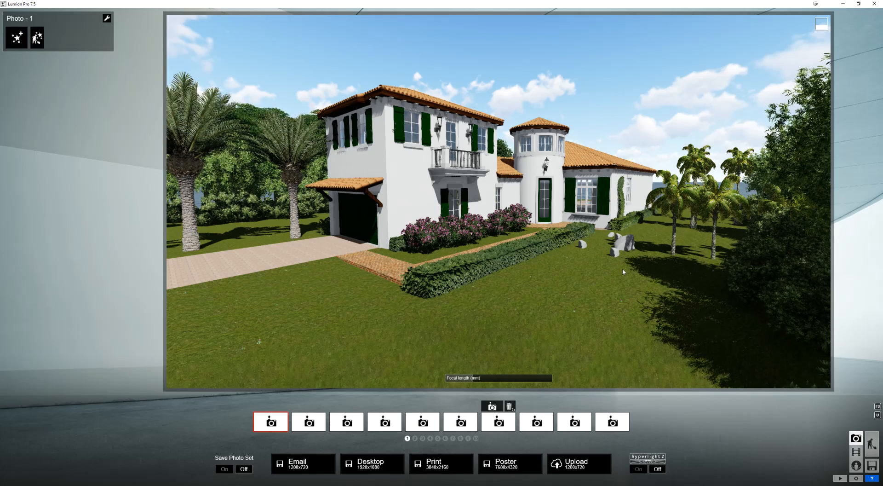
mouse_move(478, 378)
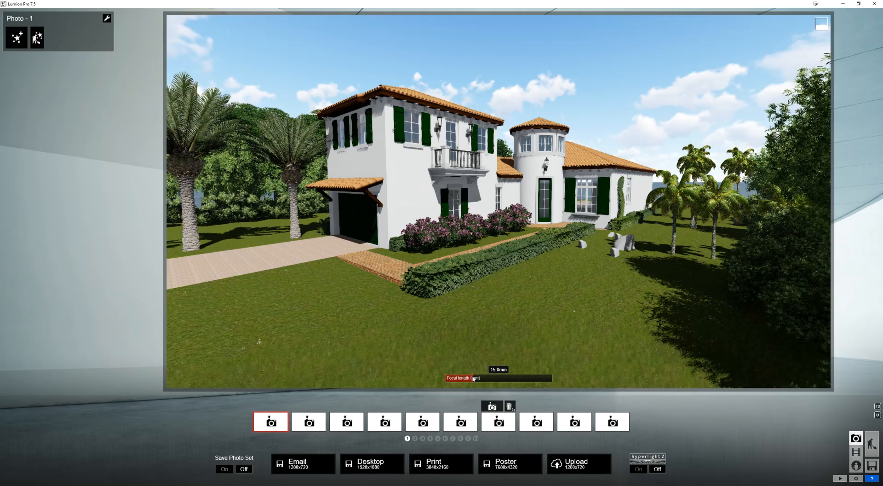
left_click_drag(473, 378, 492, 381)
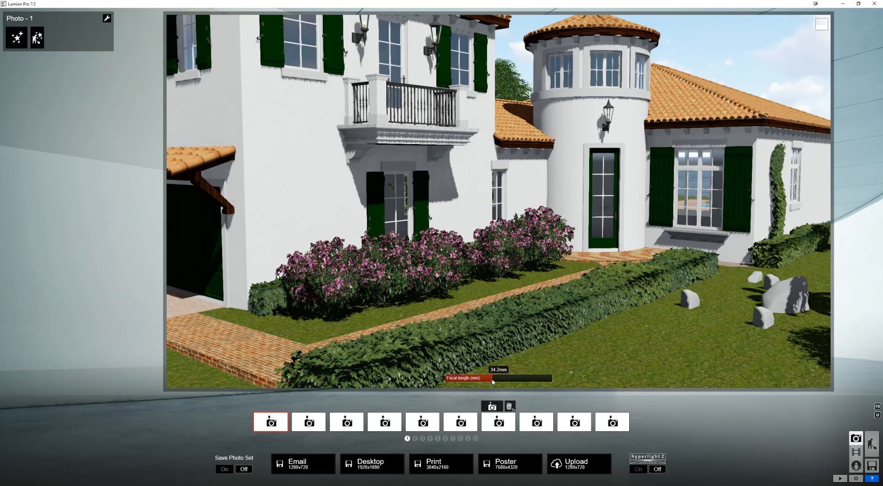
- Pull the camera back and lower it toward eye level, framing the garage corner, azaleas, hedge and entrance tower
scroll(519, 324, "down", 5)
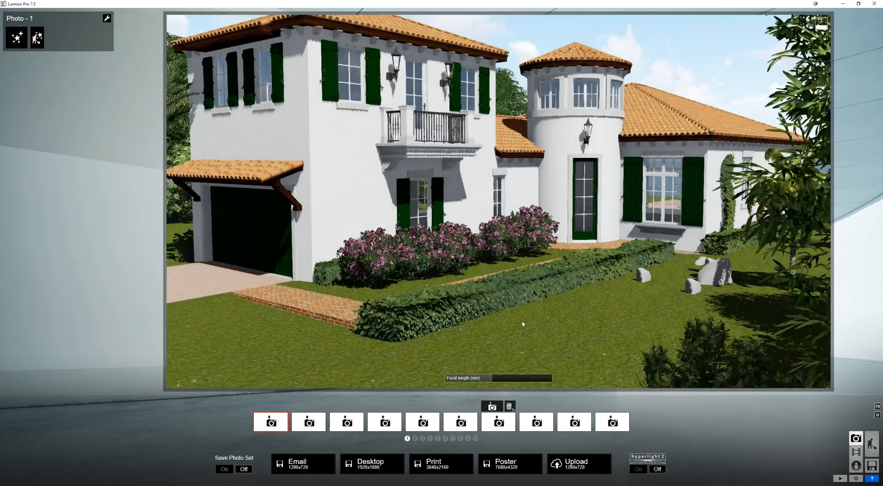
scroll(533, 322, "up", 4)
scroll(533, 323, "up", 3)
scroll(573, 321, "down", 2)
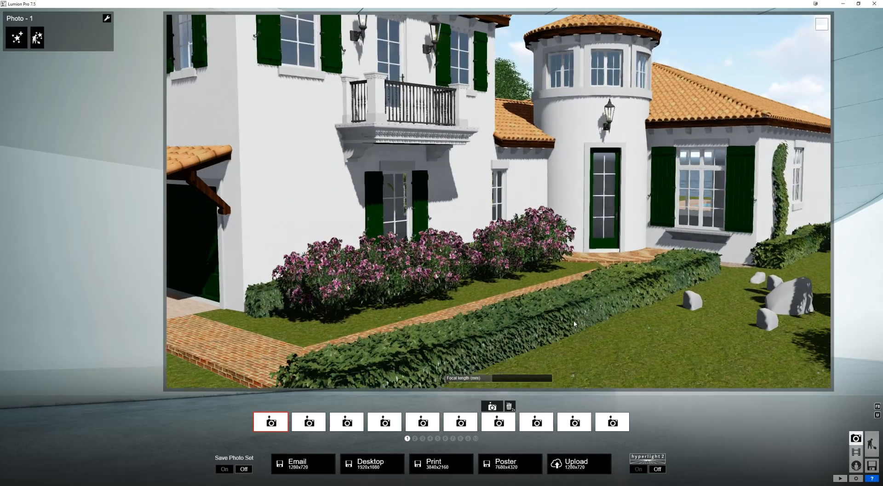
scroll(574, 323, "down", 3)
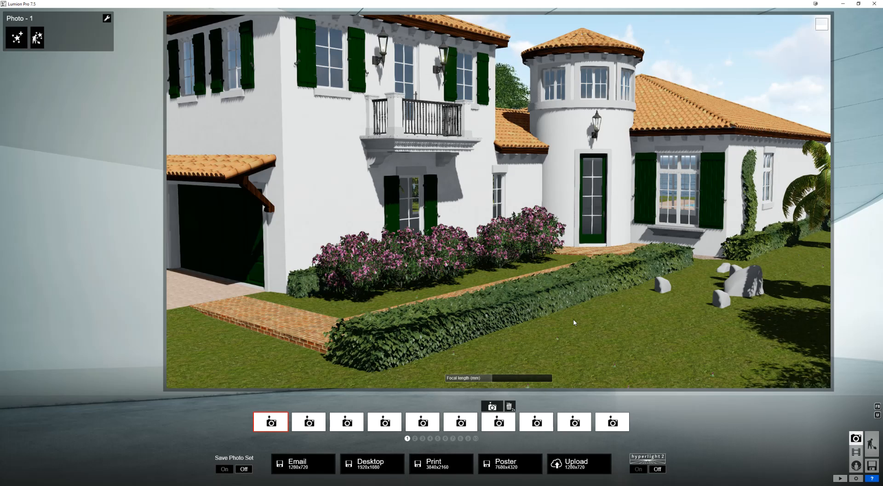
scroll(573, 322, "up", 3)
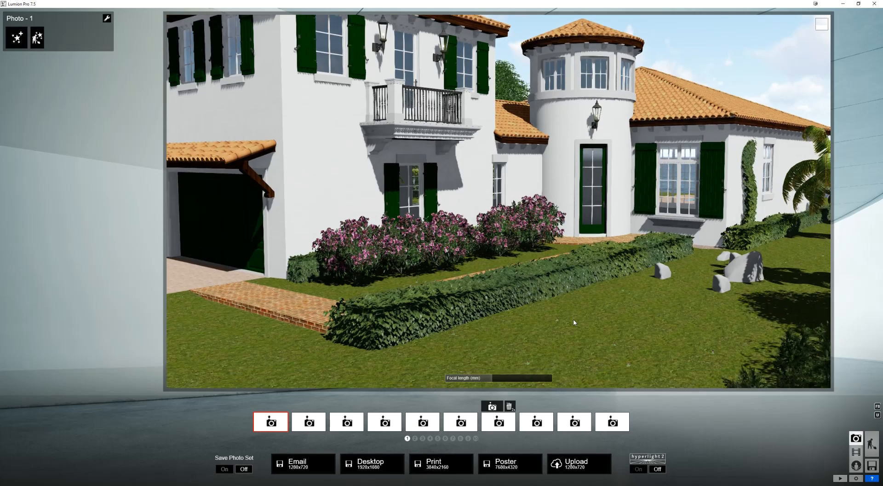
right_click_drag(574, 322, 601, 300)
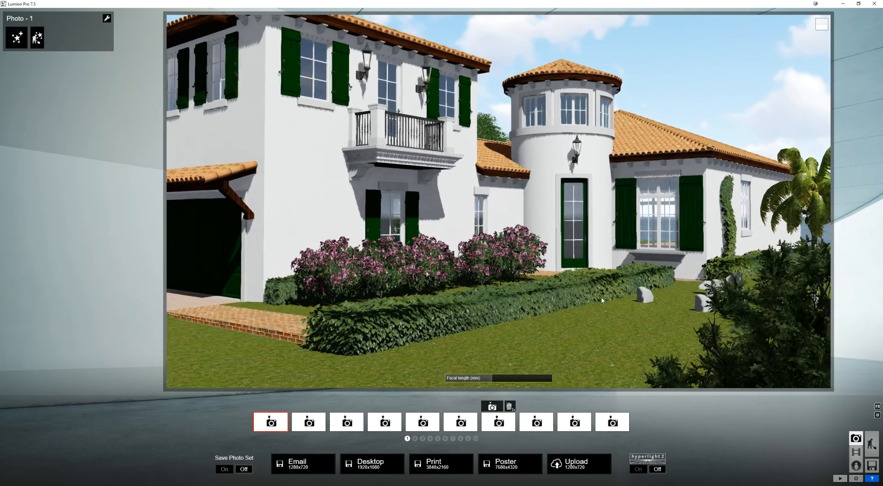
key("e")
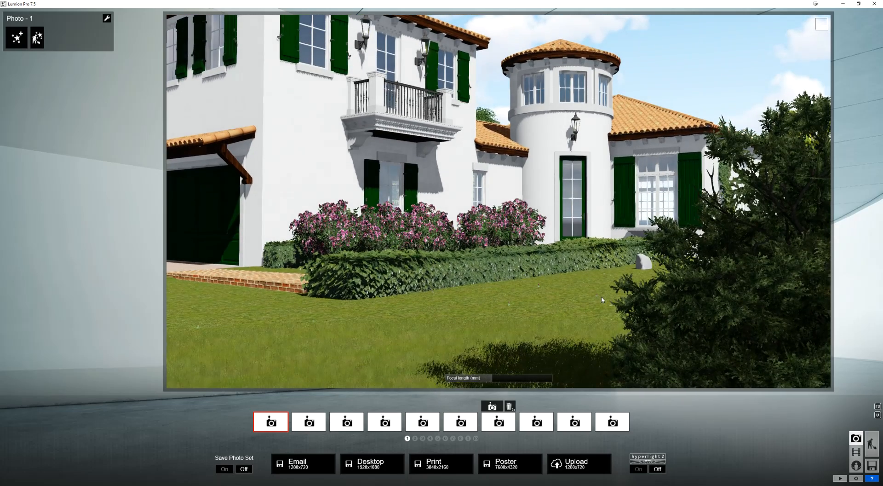
key("a")
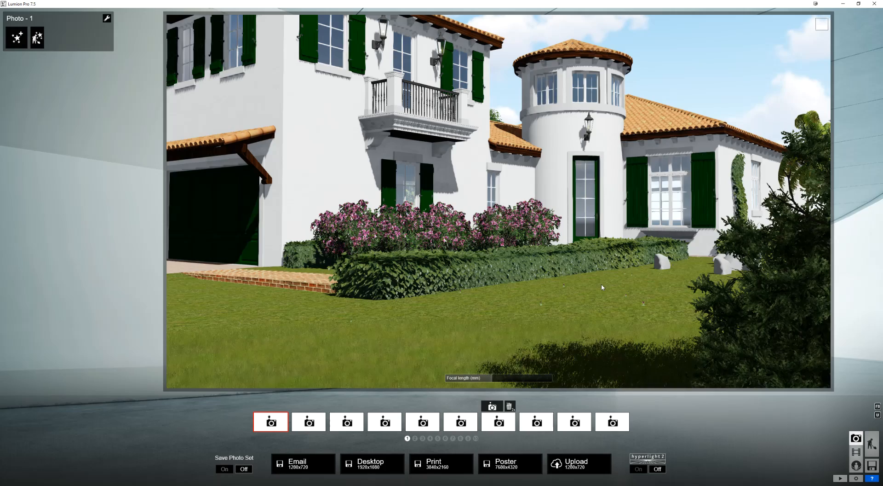
key("q")
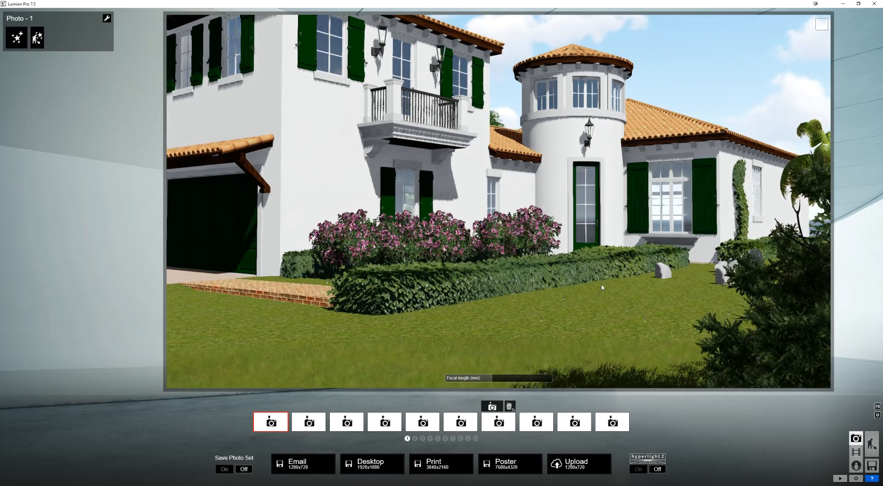
right_click_drag(601, 284, 604, 265)
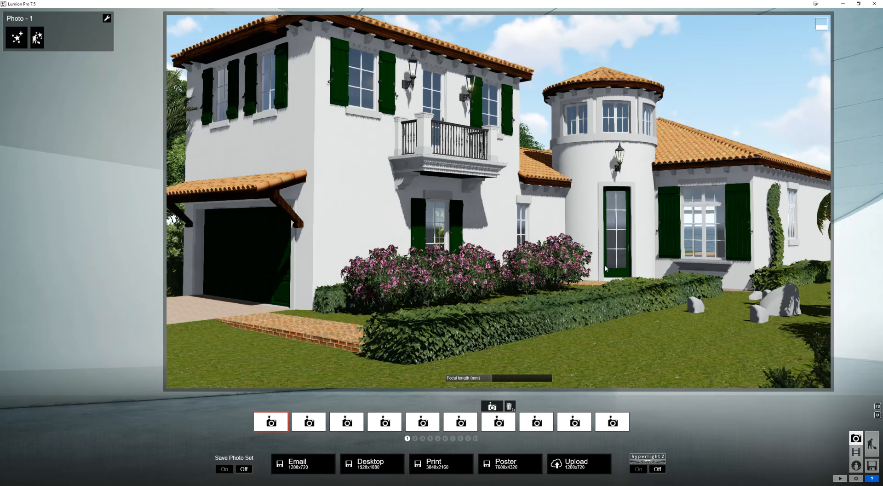
- Fine-tune the camera height and upward tilt to include the garage, balcony, tower and more sky above the roofs
key("q")
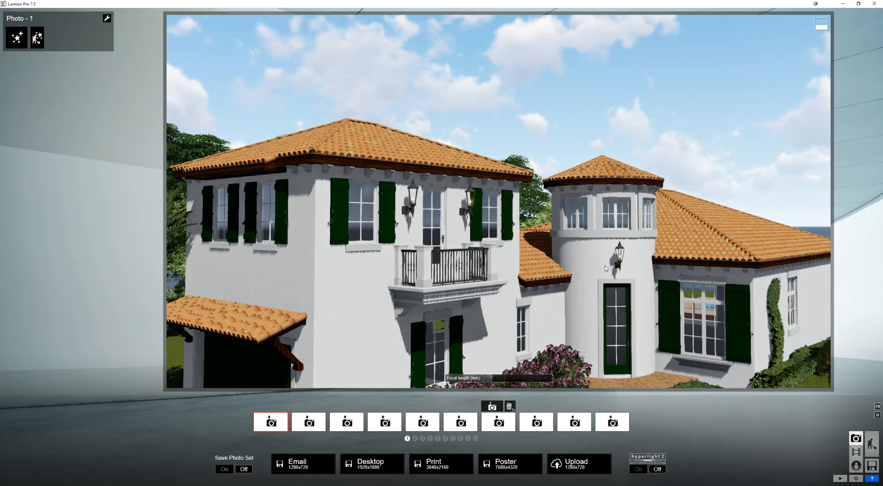
key("e")
key("e")
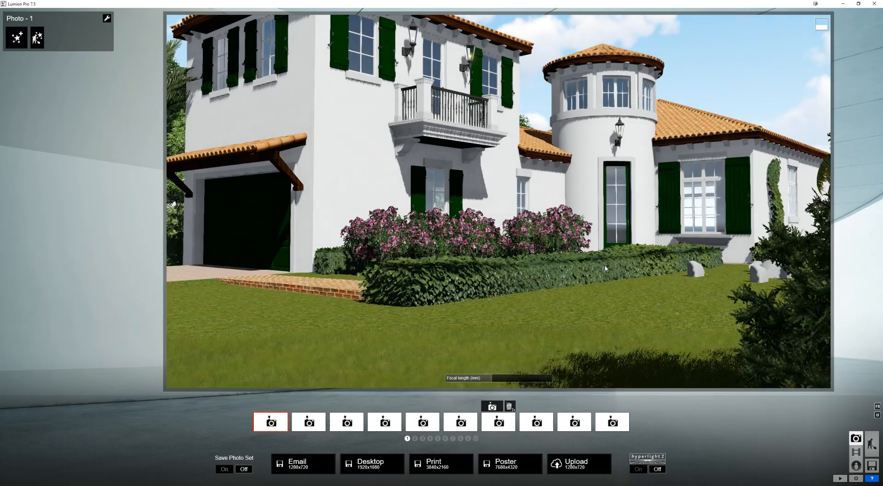
key("w")
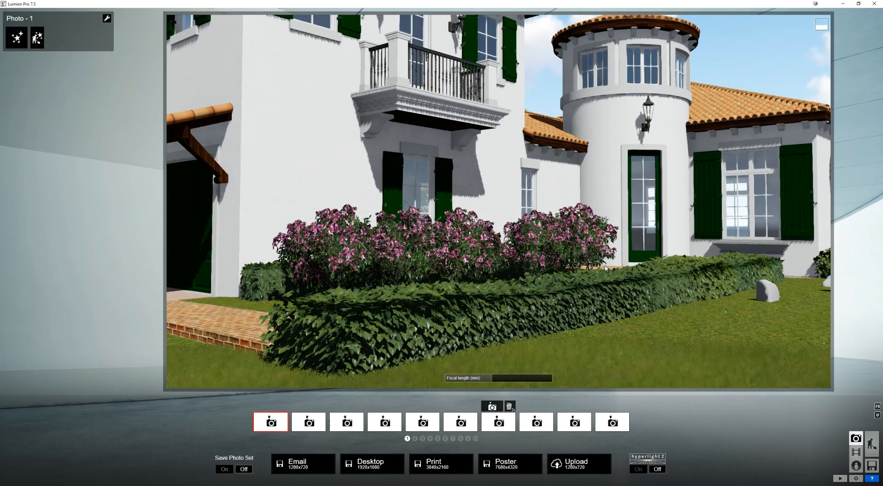
key("s")
key("s")
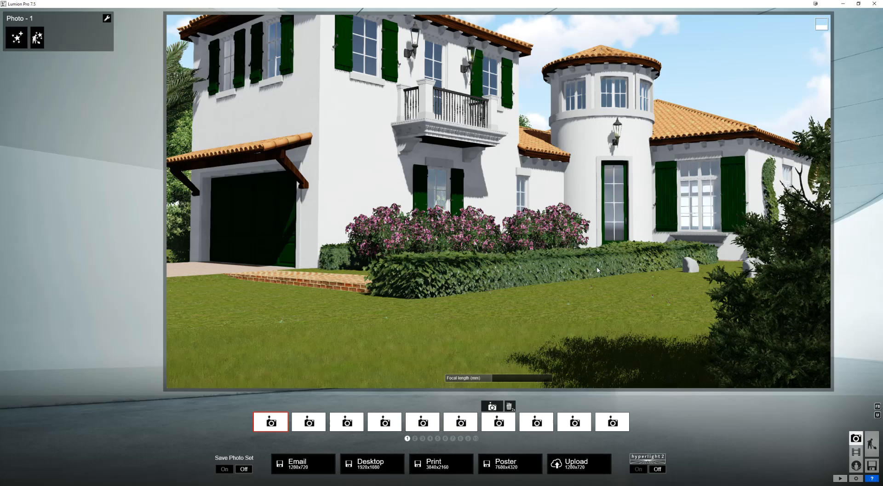
key("q")
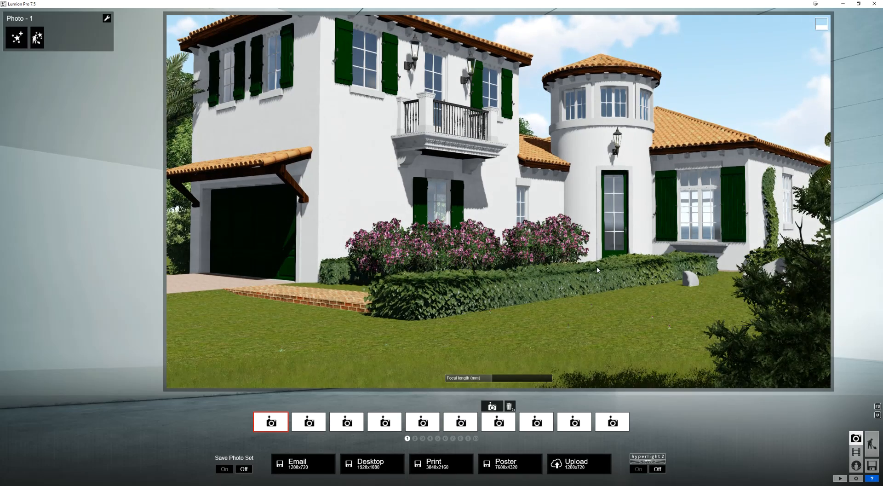
key("q")
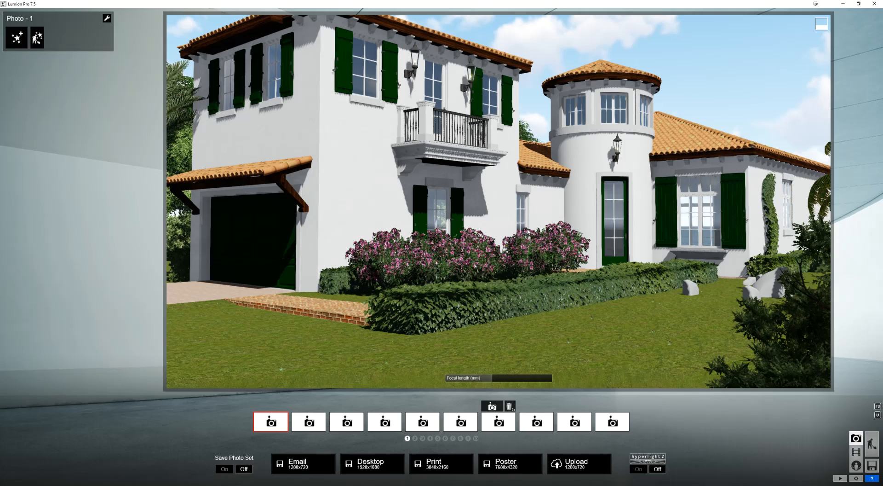
right_click_drag(528, 232, 536, 217)
mouse_move(498, 201)
right_mouse_down()
mouse_move(605, 208)
mouse_move(465, 187)
mouse_move(513, 212)
mouse_move(496, 187)
right_mouse_up()
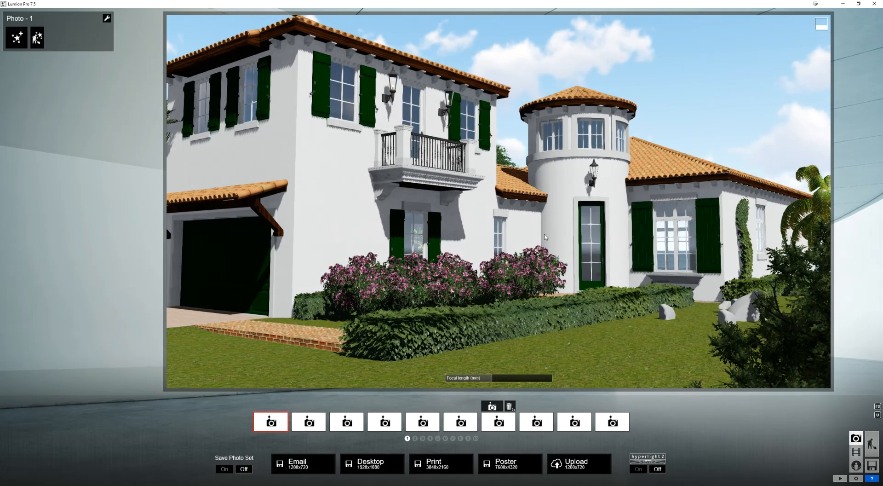
- Bring the camera closer to the azalea bed and tilt it up to frame the balcony, entrance tower and shuttered window
key("s")
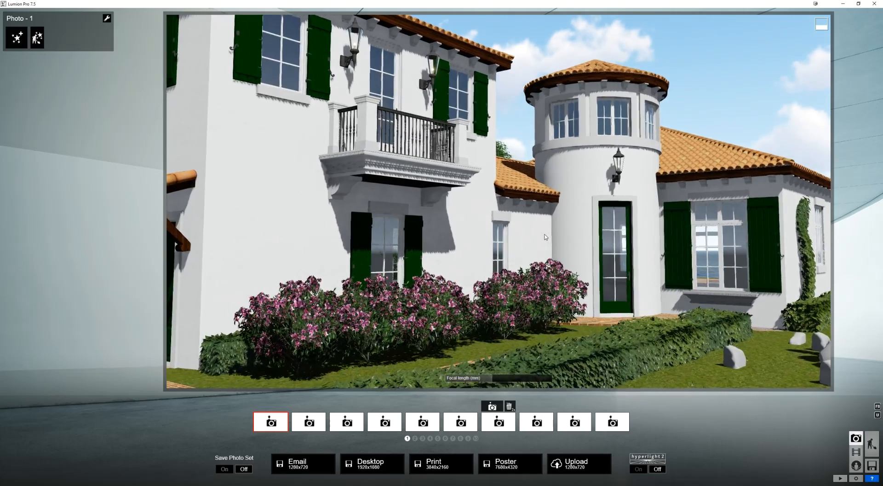
key("w")
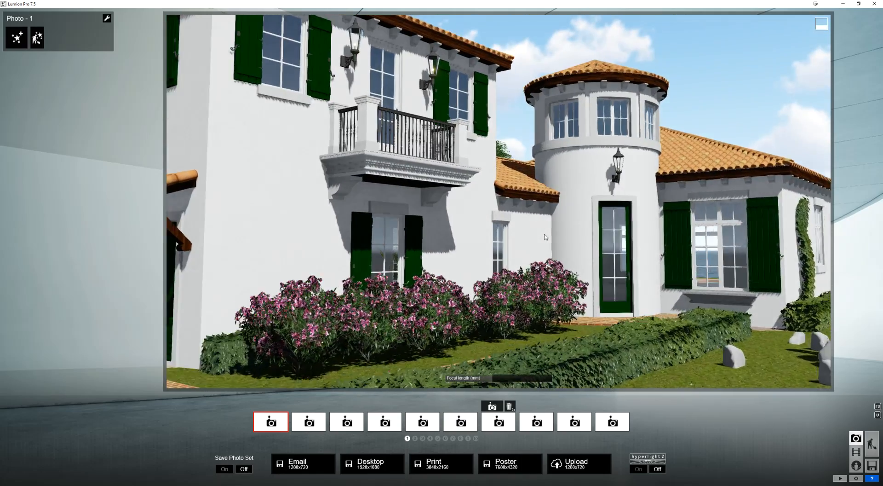
key("d")
key("d")
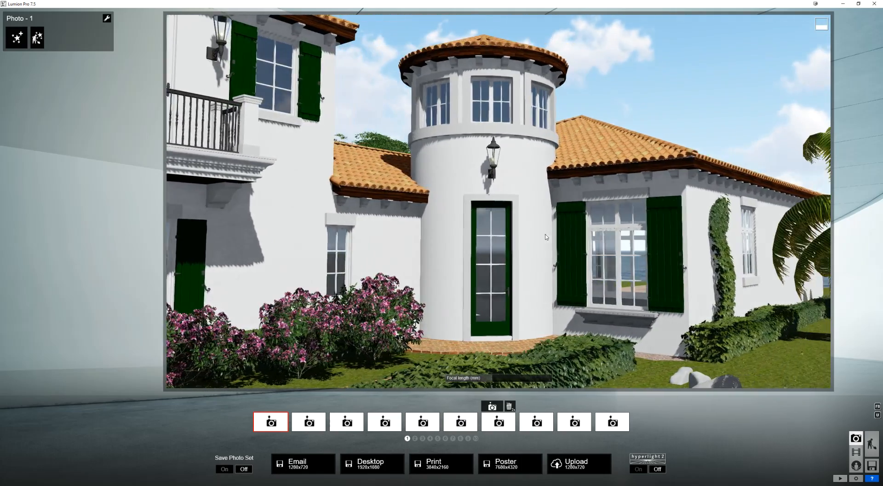
right_click_drag(545, 237, 518, 241)
key("a")
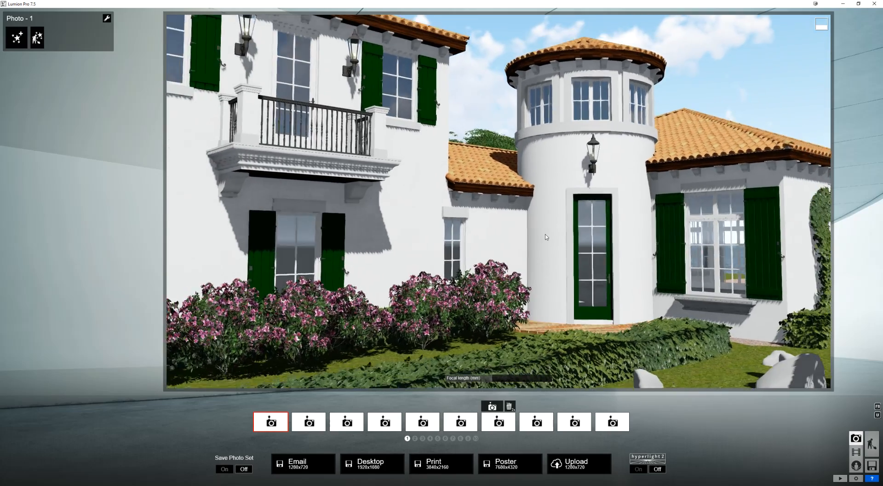
key("s")
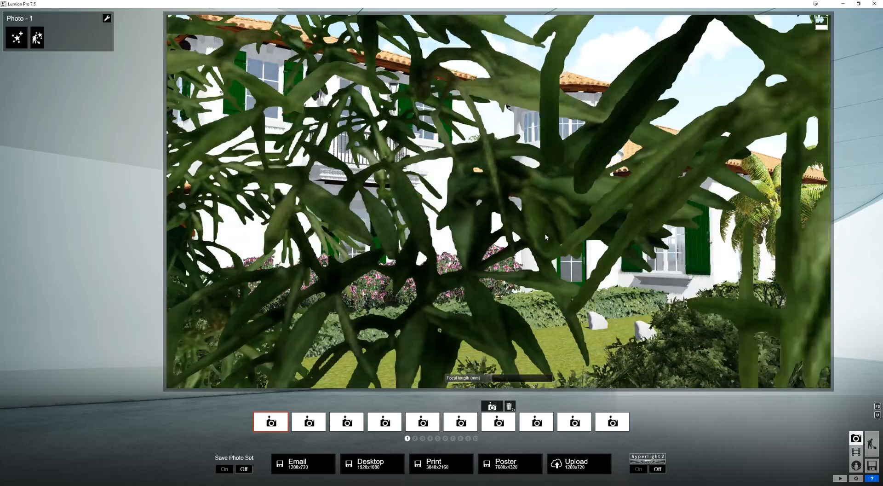
key("w")
key("s")
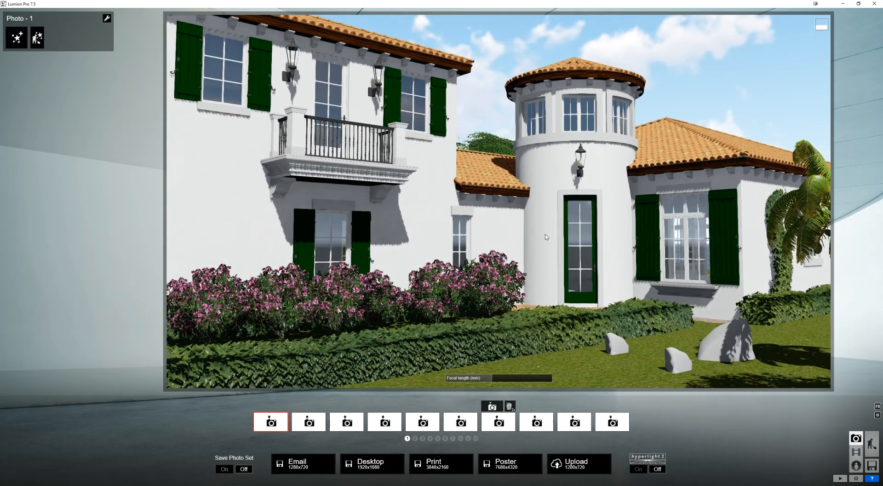
key("e")
right_click_drag(546, 237, 502, 178)
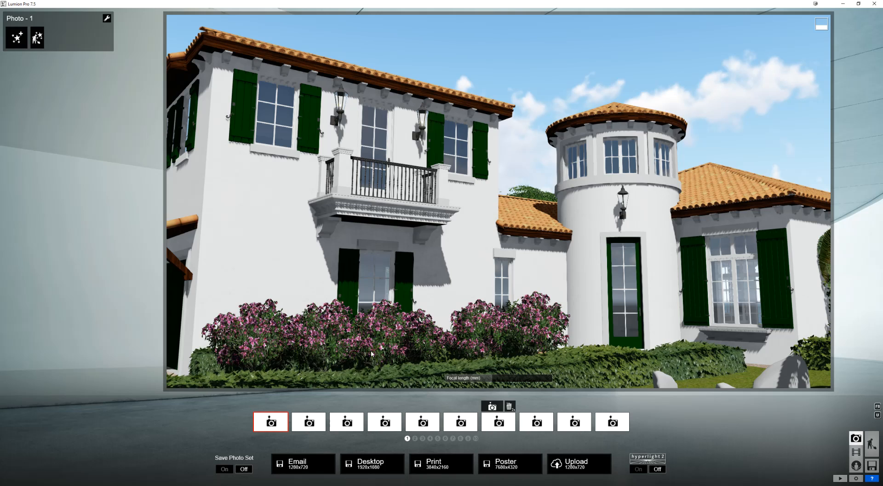
- Store the composed camera view in the first photo slot, and test recalling it after turning the camera away
mouse_move(267, 421)
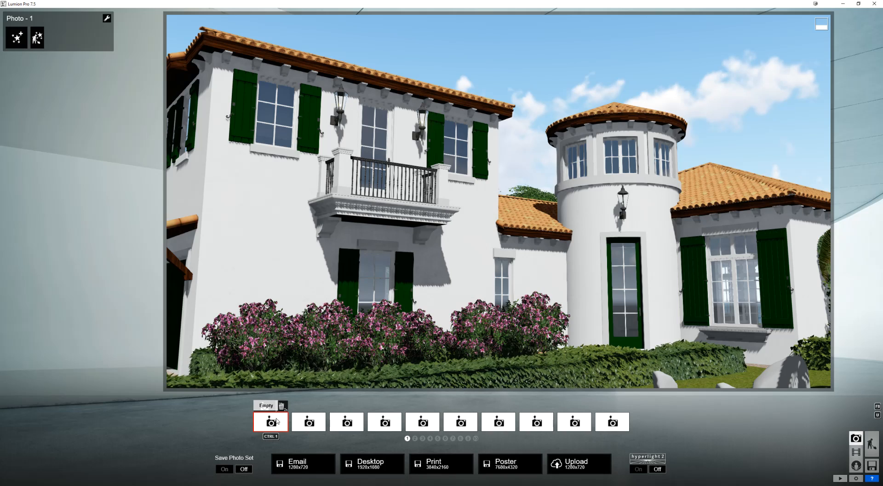
mouse_move(624, 429)
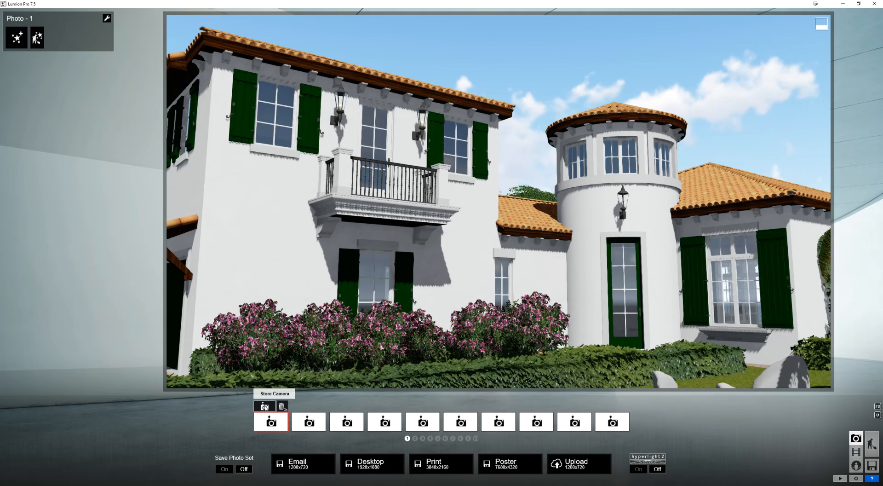
left_click(264, 406)
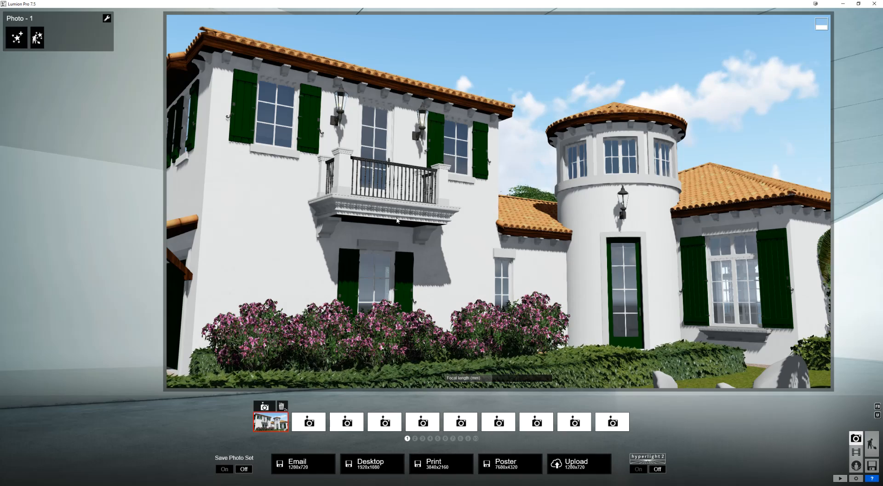
right_click_drag(395, 217, 426, 253)
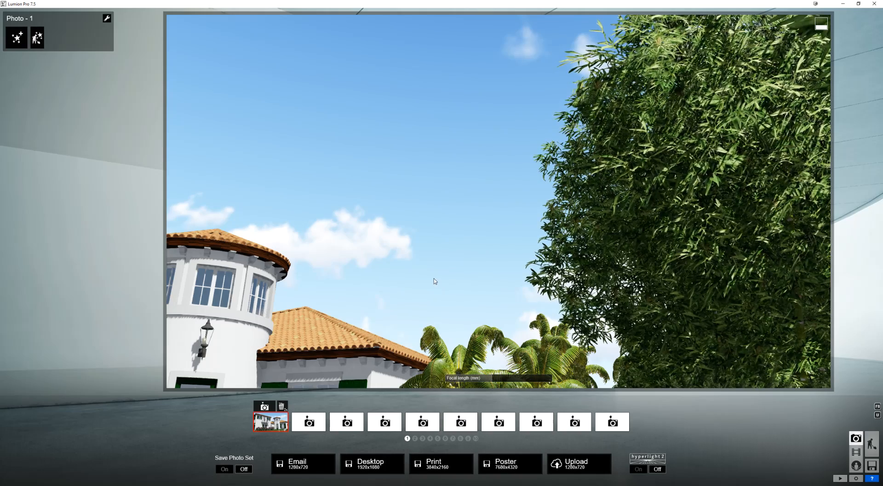
left_click(265, 426)
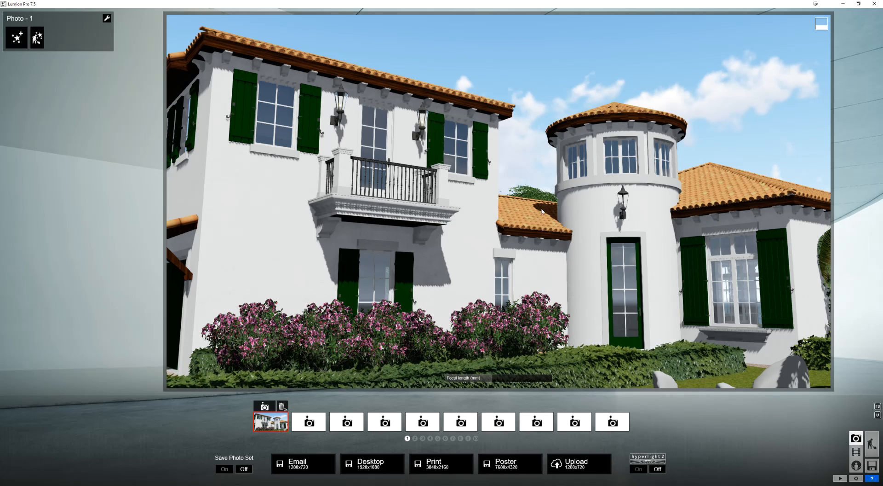
- Add the 2-Point Perspective camera effect to Photo 1 and switch it on
left_click(19, 40)
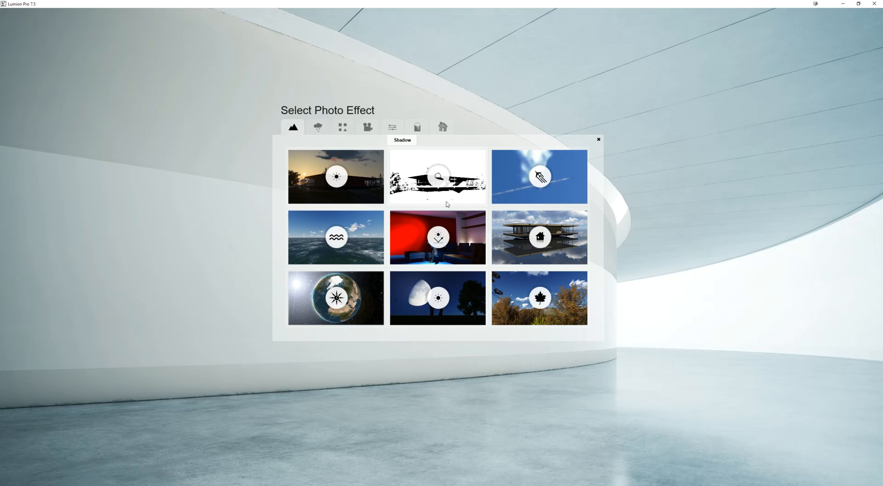
left_click(370, 127)
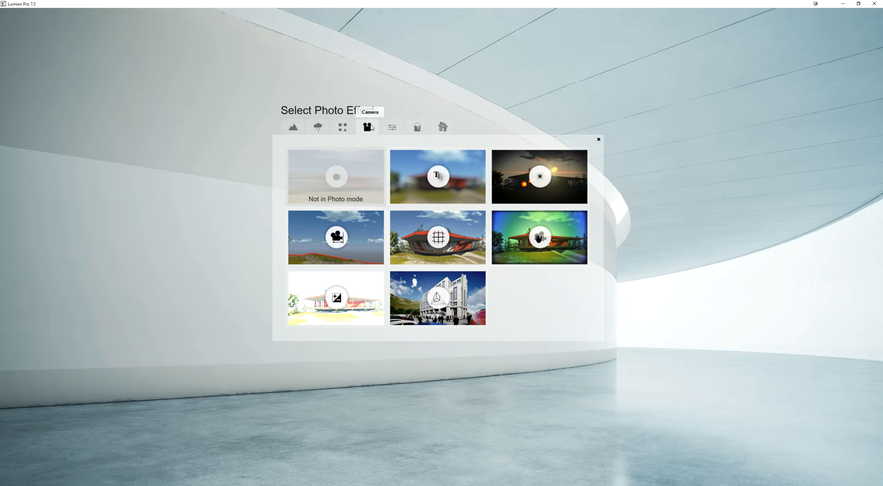
left_click(472, 300)
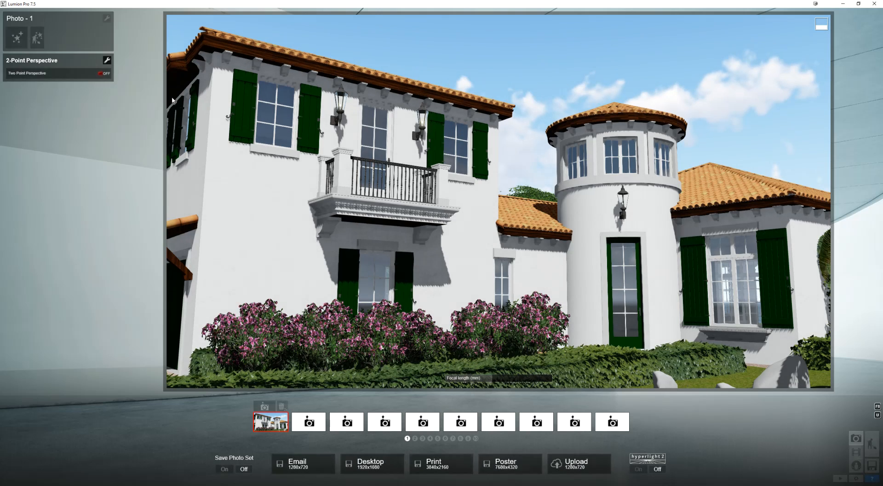
left_click(103, 74)
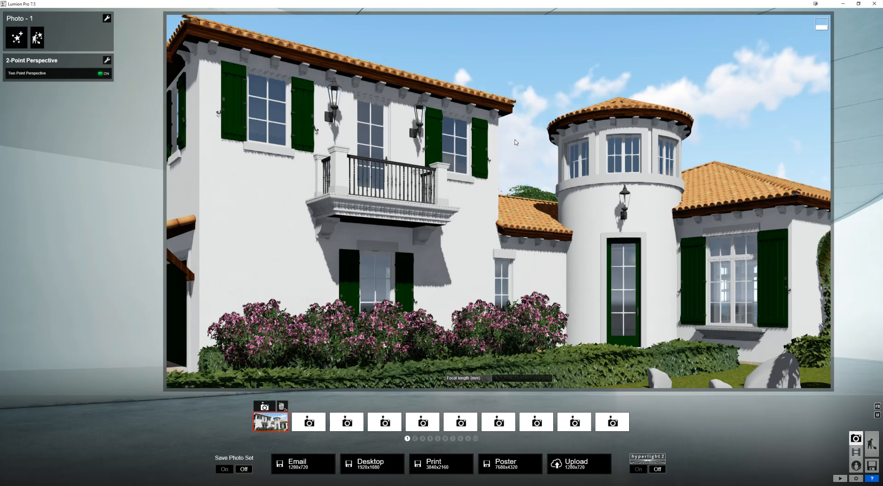
- Reposition the camera slightly farther from the house, keeping the foreground shrubs out of the frame
key("s")
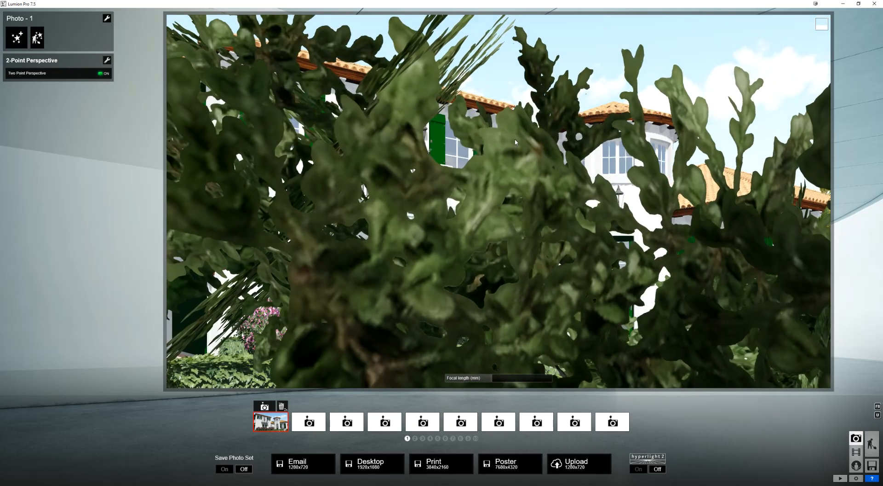
key("w")
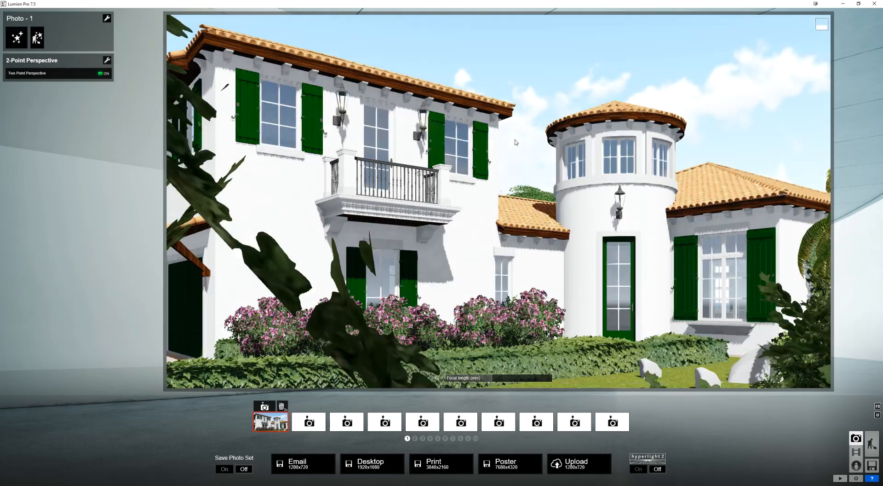
key("w")
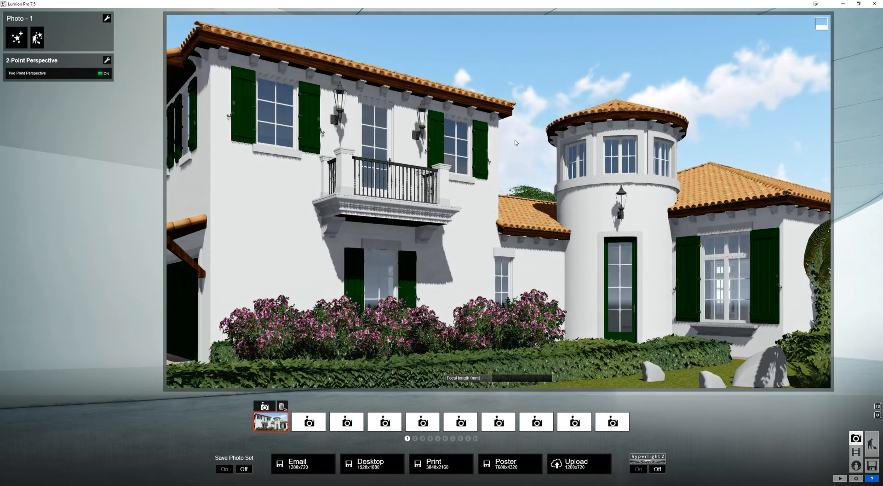
- Update the first photo slot with the repositioned camera view and add the Sun effect to Photo 1
left_click(264, 407)
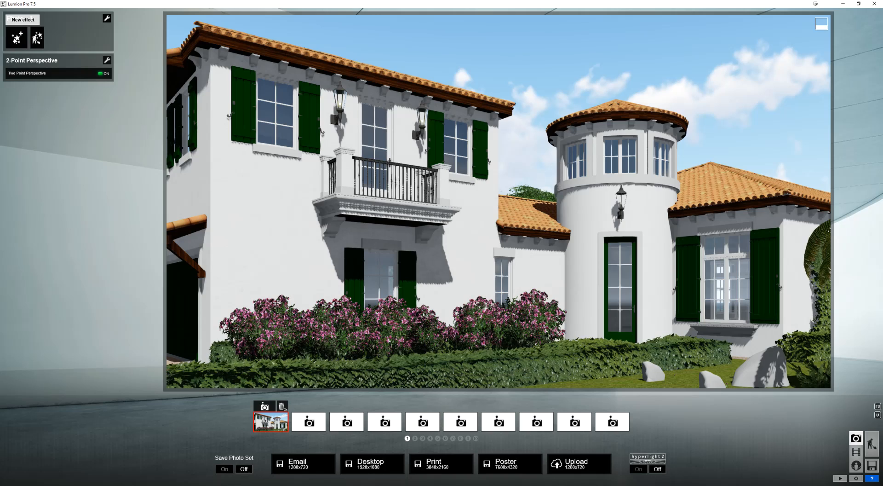
left_click(16, 37)
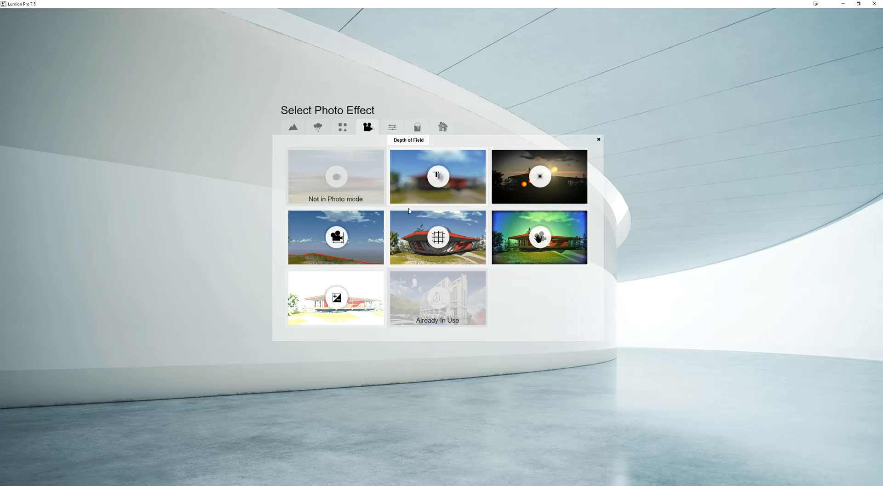
left_click(293, 127)
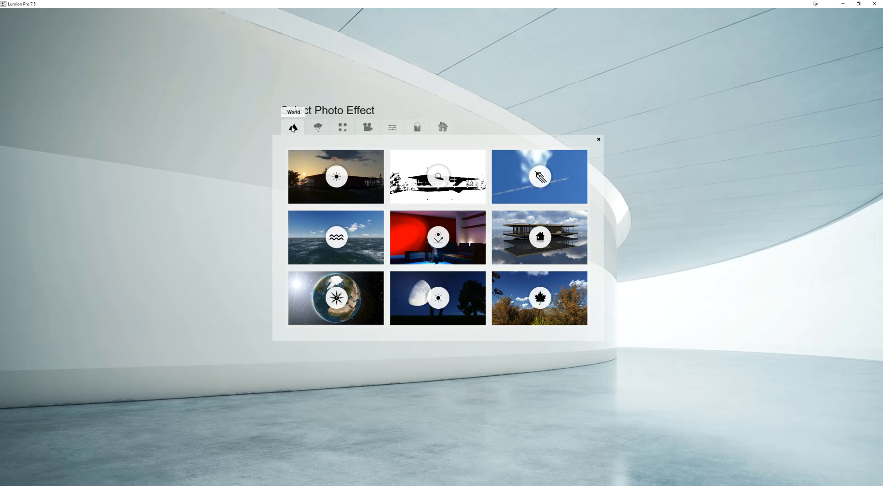
left_click(357, 162)
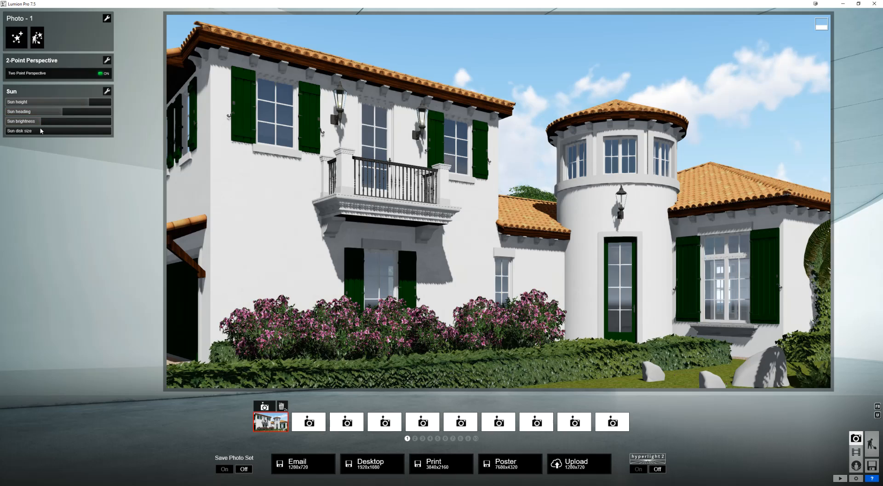
- Shift the sun heading and try a maximum sun height, then lower the sun to dusk and store the photo again
mouse_move(64, 105)
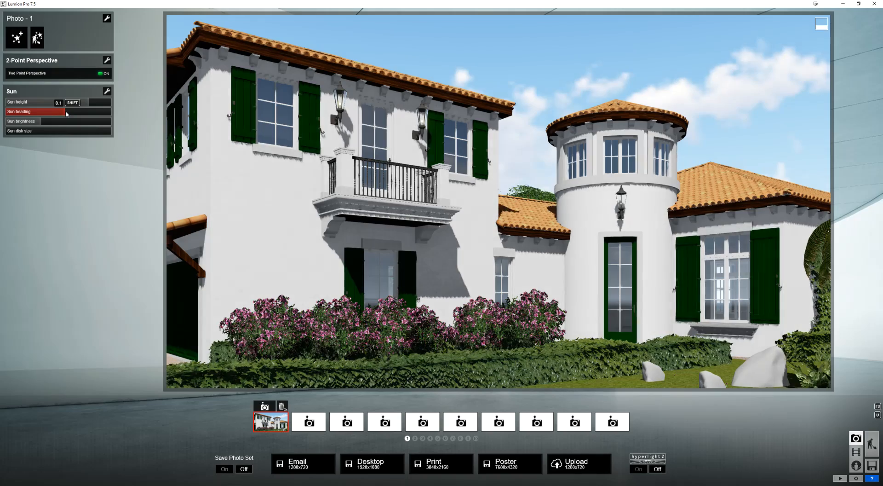
mouse_move(64, 114)
left_mouse_down()
mouse_move(73, 114)
mouse_move(55, 112)
left_mouse_up()
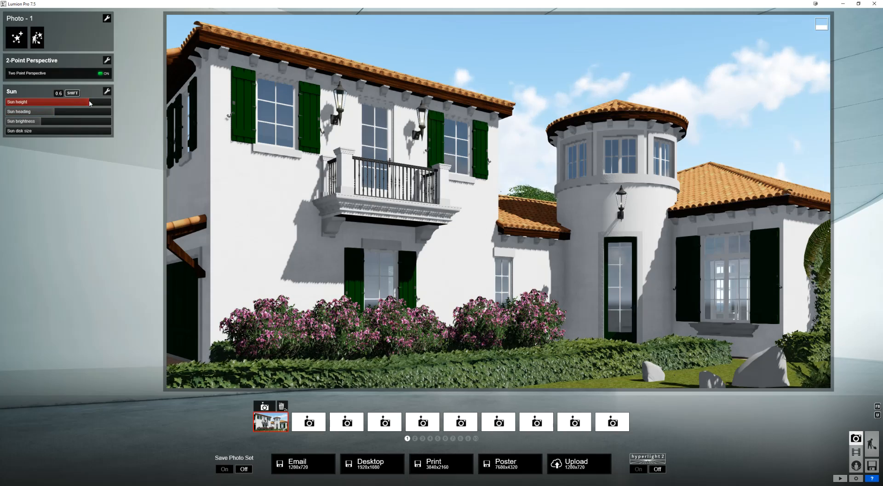
left_click_drag(90, 103, 110, 105)
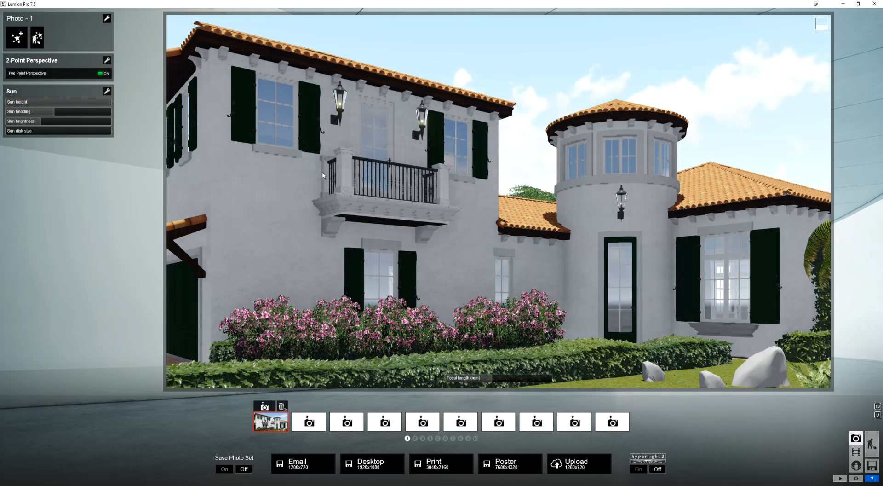
left_click_drag(109, 102, 64, 102)
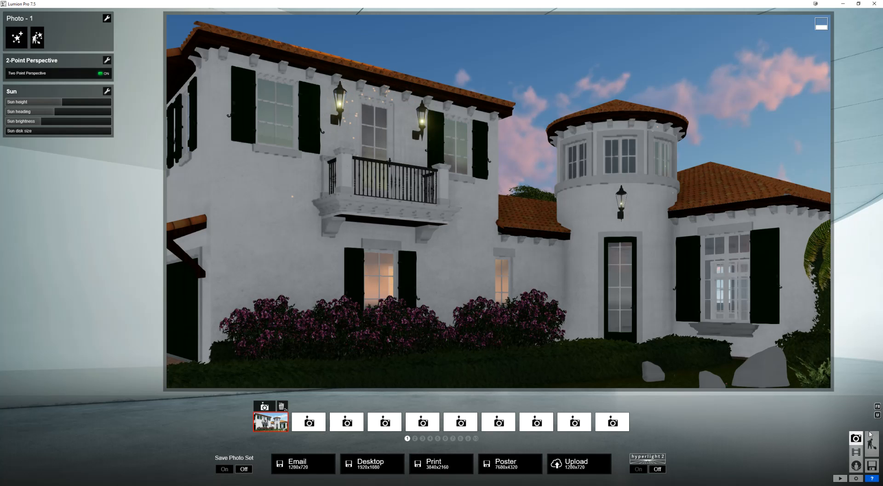
left_click(264, 406)
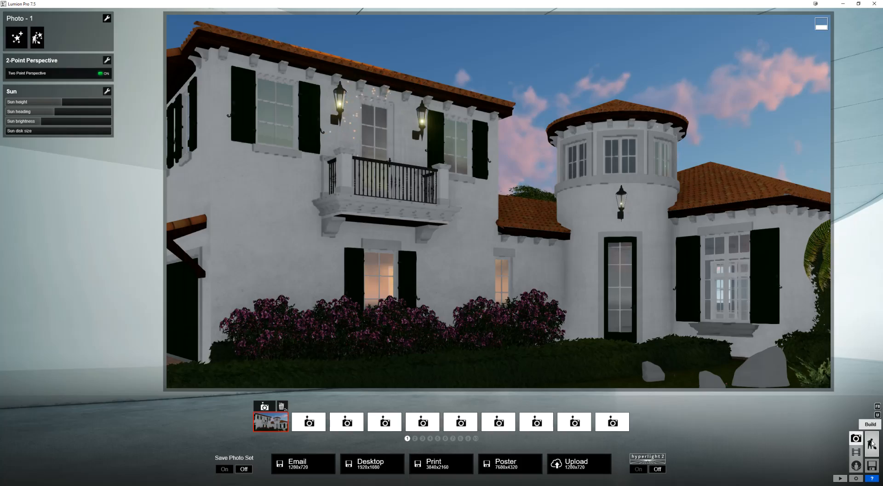
- Return to Build mode and pull the camera up and back to an aerial view of the house, driveway and surrounding trees
left_click(871, 444)
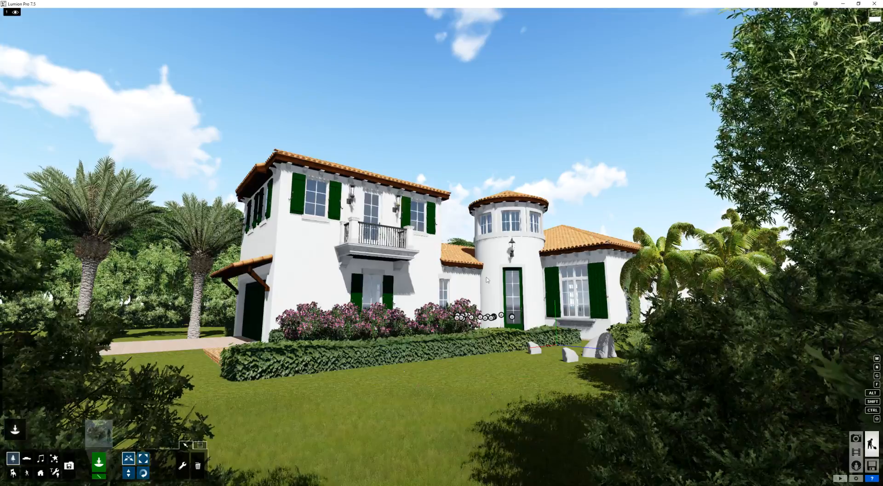
right_click_drag(490, 282, 486, 279)
key("s")
key("q")
key("a")
key("s")
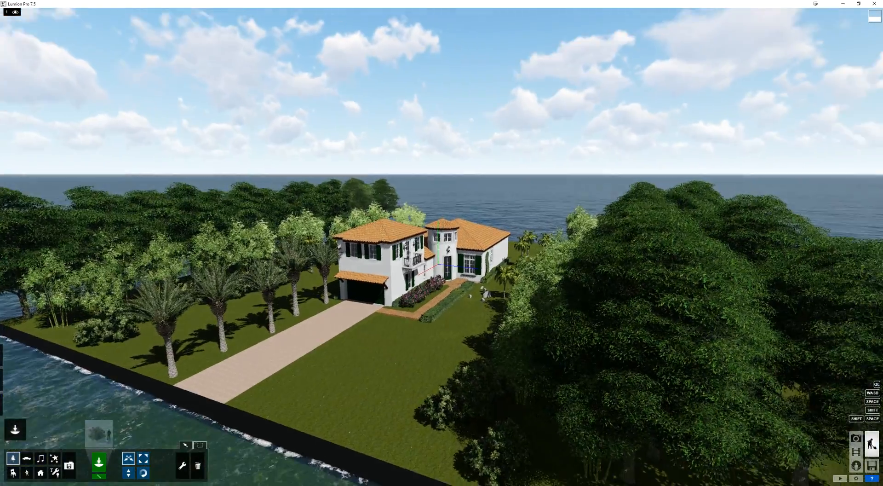
key("a")
key("q")
right_click_drag(442, 247, 529, 255)
key("s")
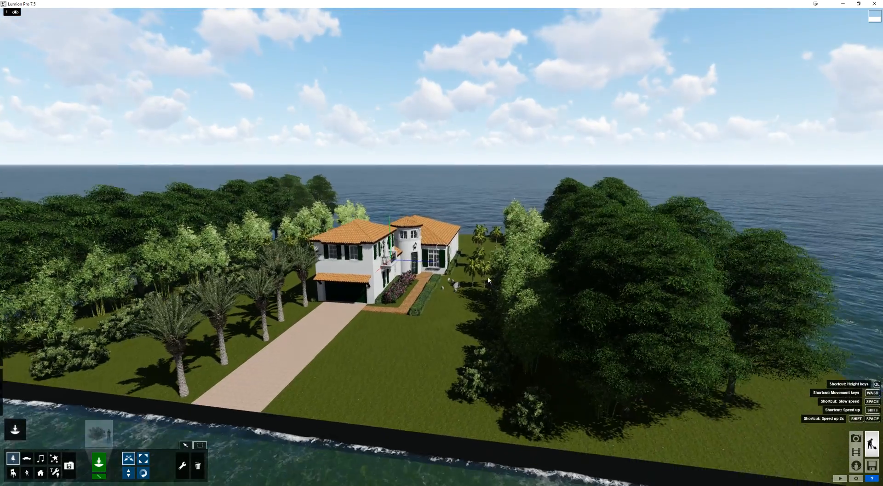
key("a")
right_click_drag(442, 247, 498, 252)
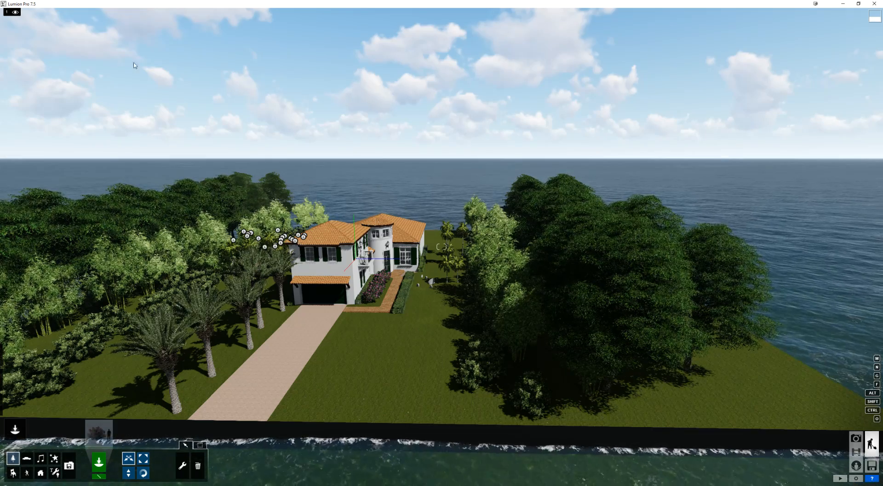
- Make Layer 2 the current layer and rename it Landscaping
mouse_move(57, 15)
left_click(25, 12)
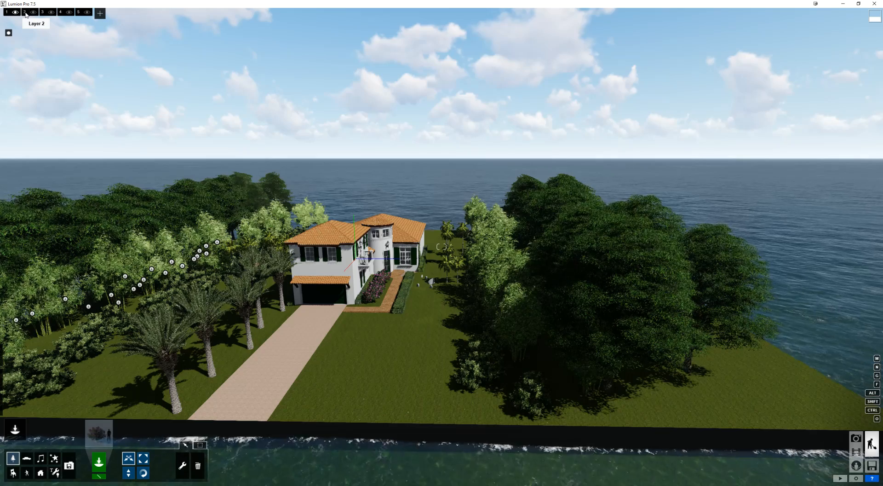
left_click(26, 13)
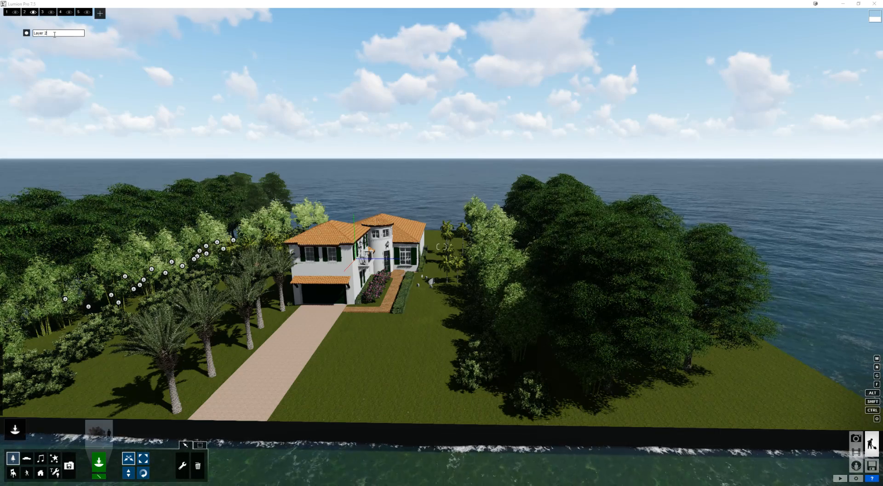
left_click_drag(35, 32, 34, 32)
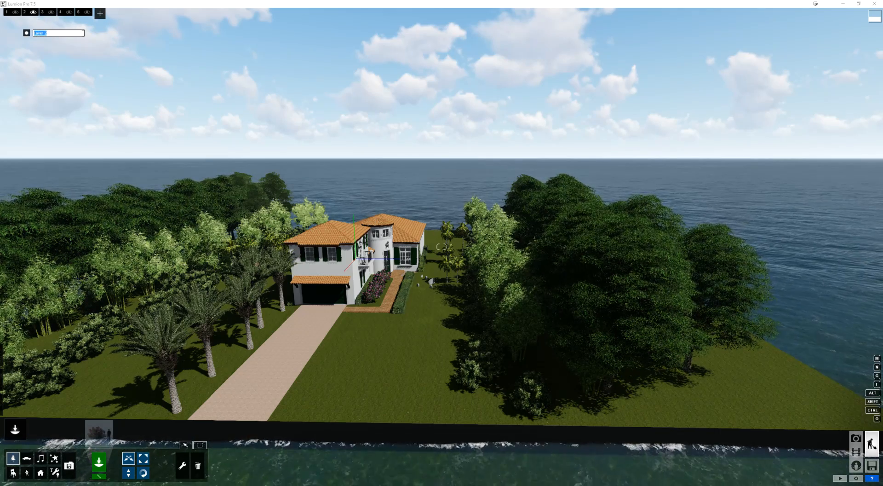
type("Landsc")
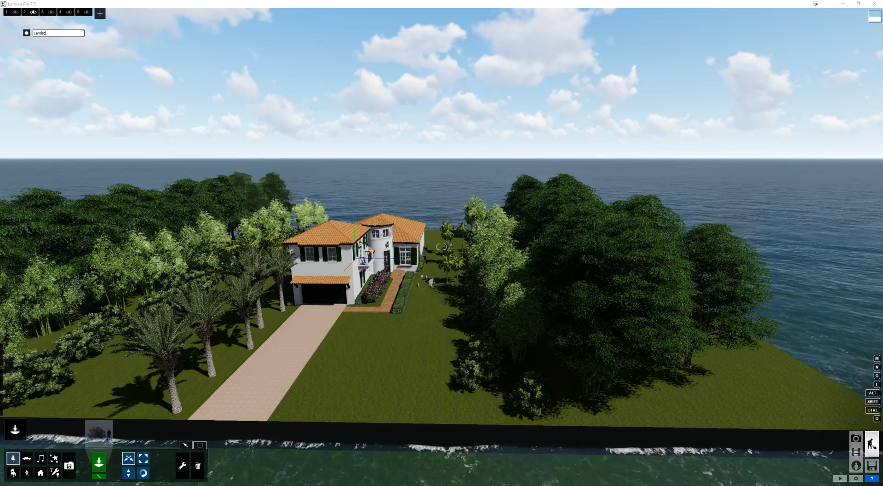
type("aping")
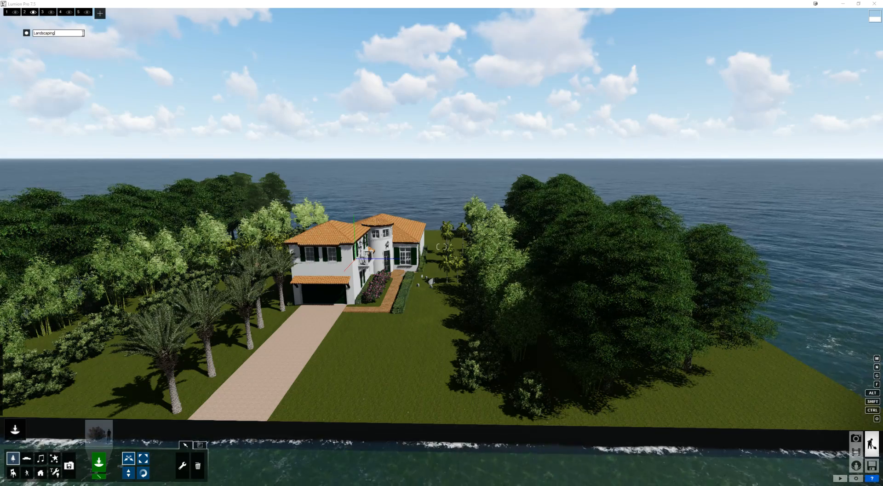
key("Return")
- Make Layer 3 the current layer and rename it Site Landscaping
left_click(46, 11)
left_click(54, 23)
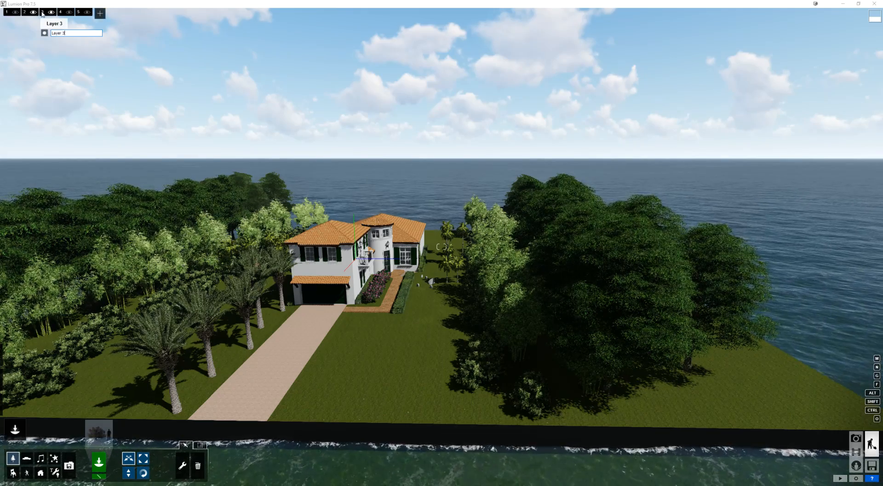
left_click_drag(73, 31, 51, 33)
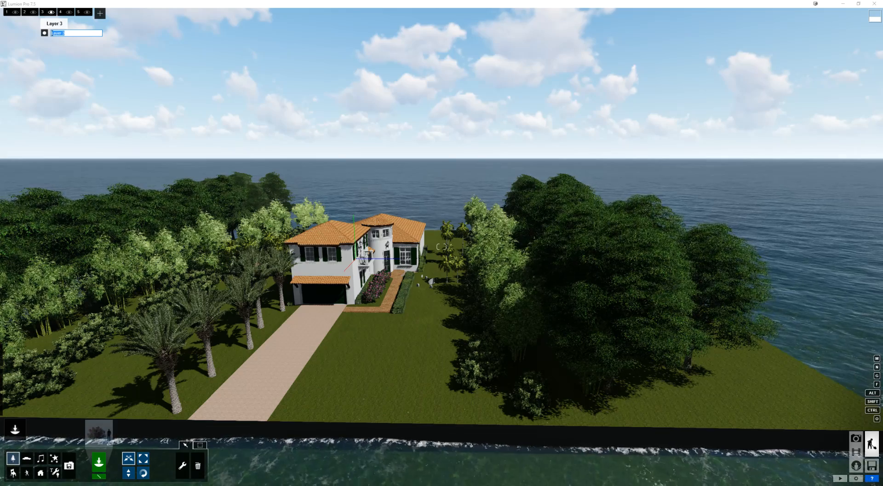
type("Site")
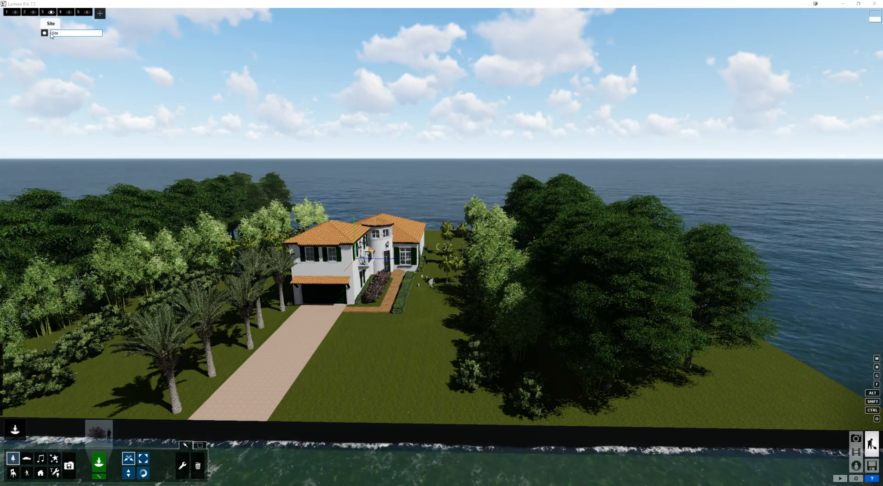
type(" Landscaping")
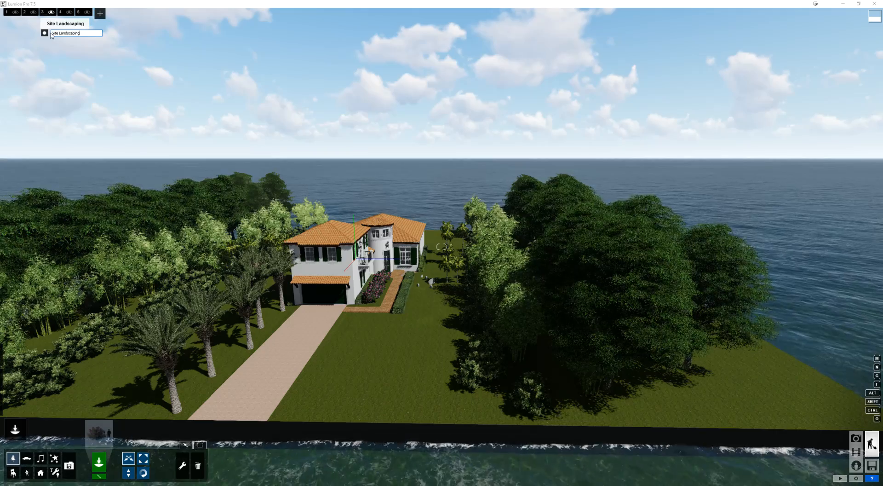
key("Return")
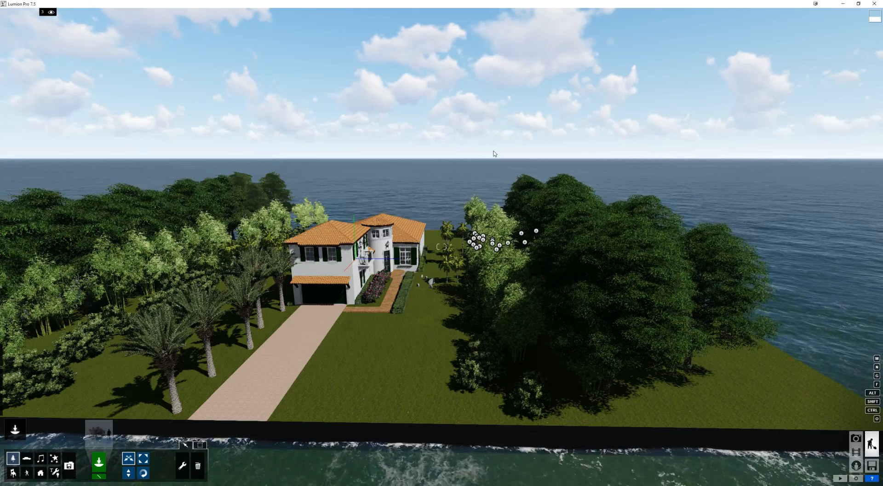
right_click_drag(482, 191, 487, 200)
right_click_drag(441, 246, 501, 269)
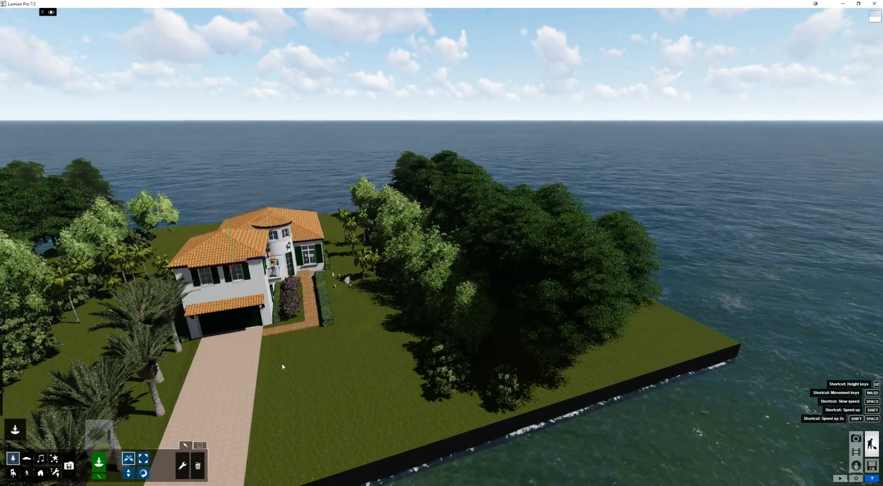
right_click_drag(283, 367, 251, 404)
left_click(200, 445)
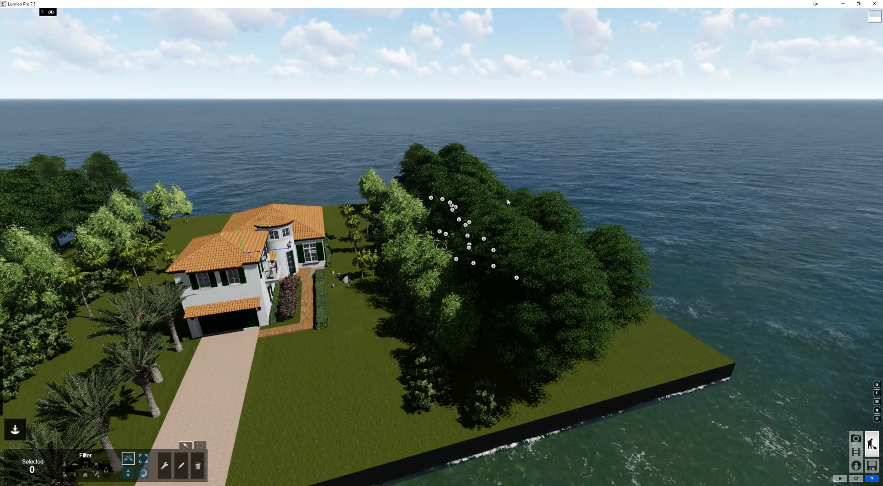
left_click_drag(392, 115, 649, 409)
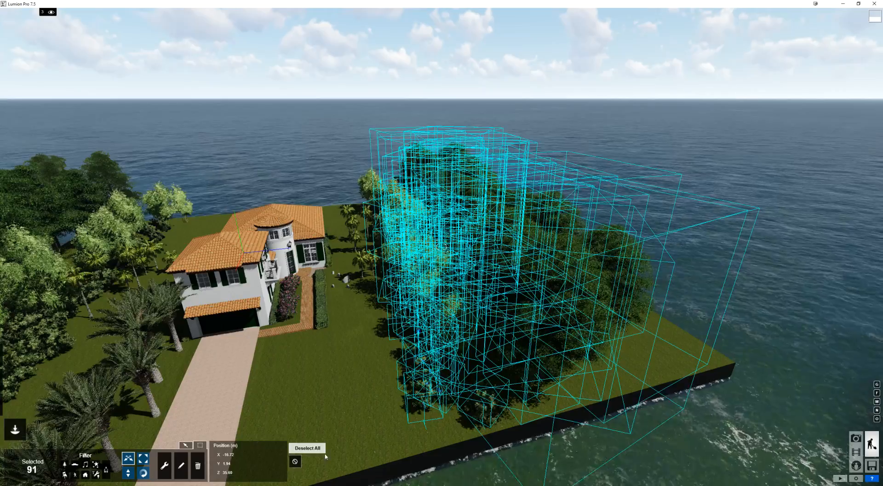
left_click(294, 460)
- Fly down to the shrubs beside the seawall and open the properties of the nearest American boxwood
key("w")
key("q")
right_click_drag(518, 340, 519, 371)
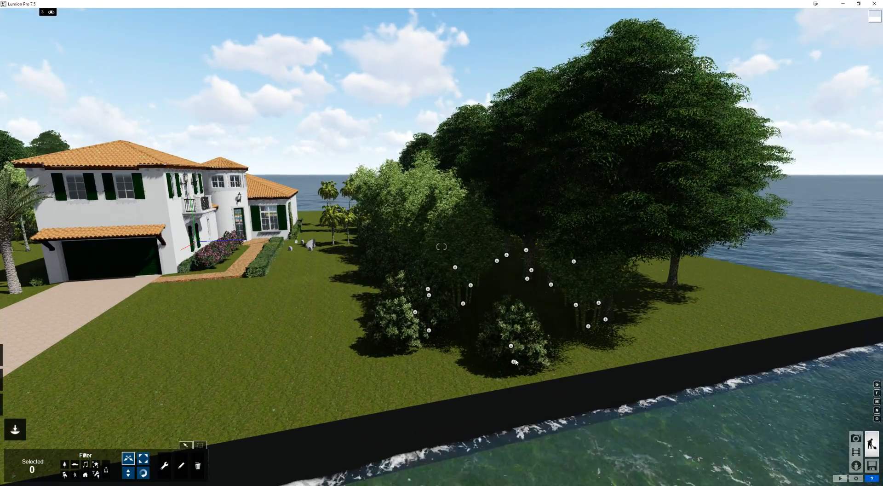
mouse_move(513, 362)
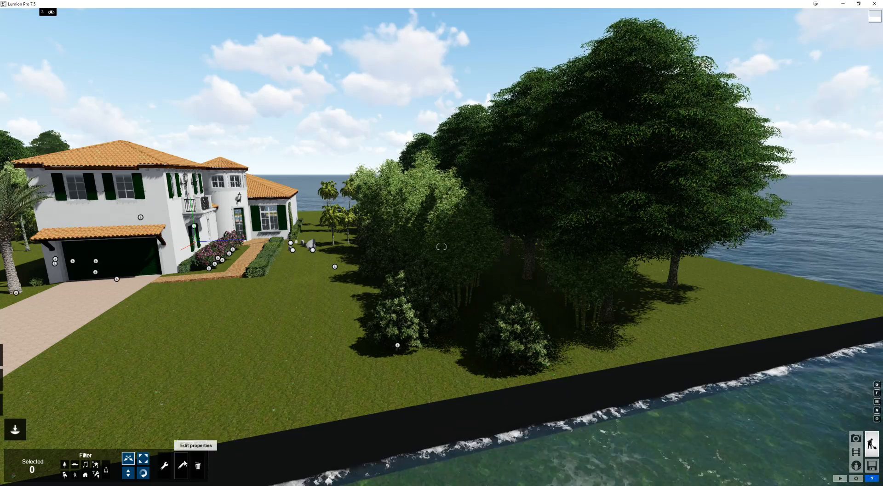
left_click(181, 466)
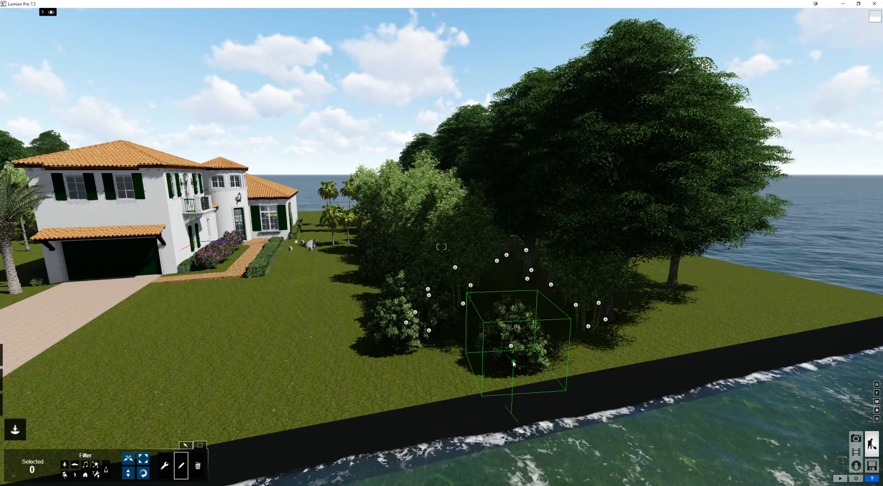
left_click(513, 362)
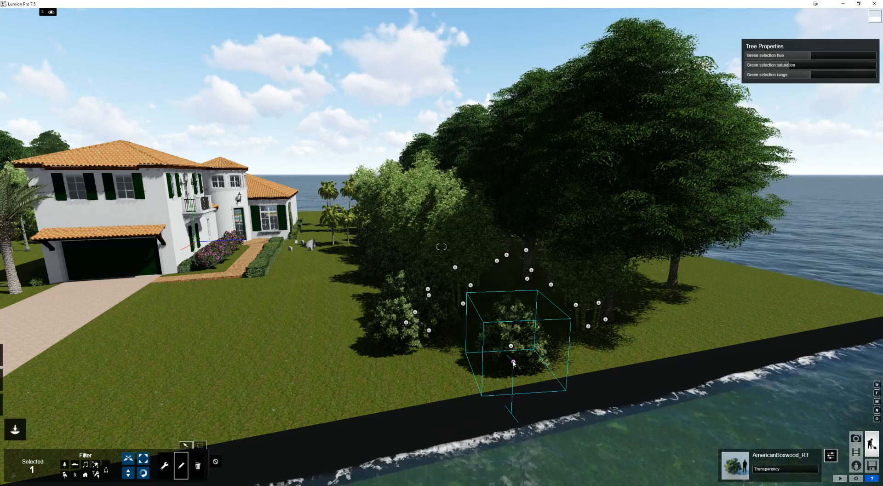
- Select all objects similar to the American boxwood beside the seawall, move them to the Site Landscaping layer and hide that layer
left_click(164, 465)
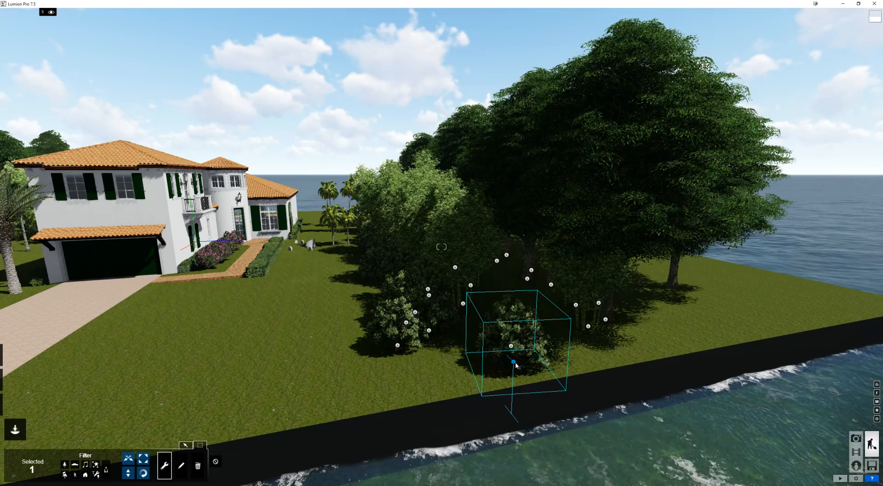
left_click(513, 361)
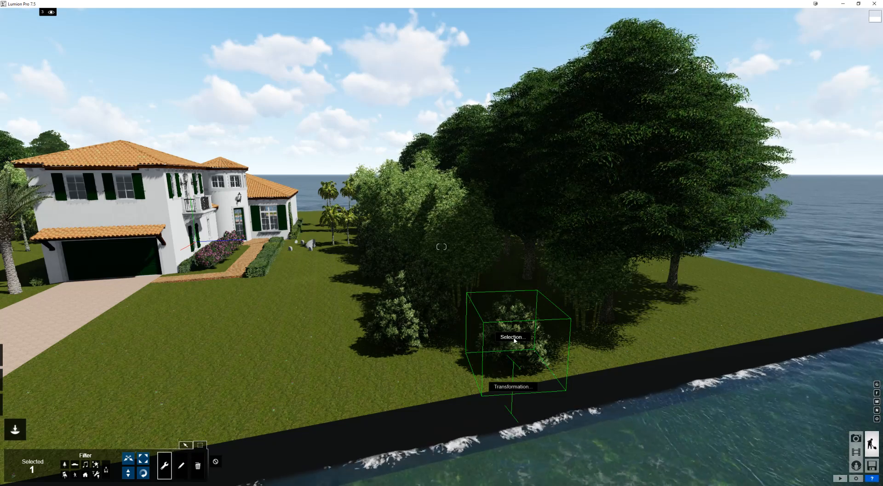
left_click(514, 340)
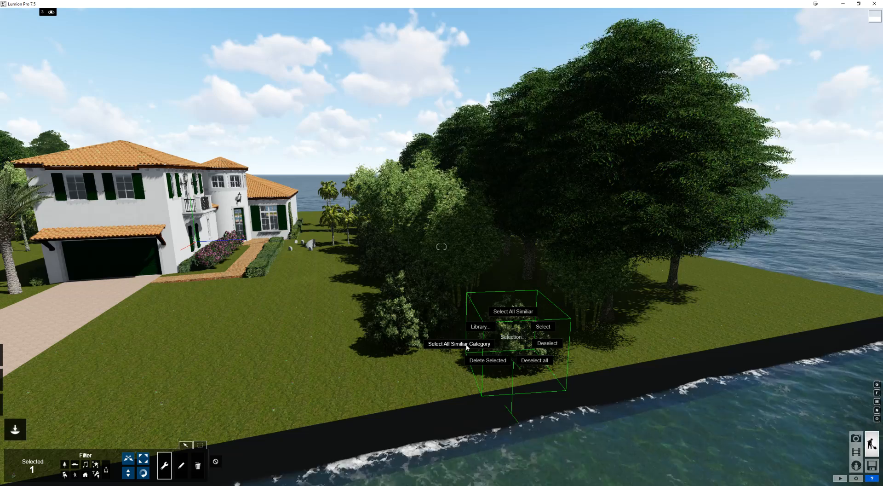
left_click(508, 313)
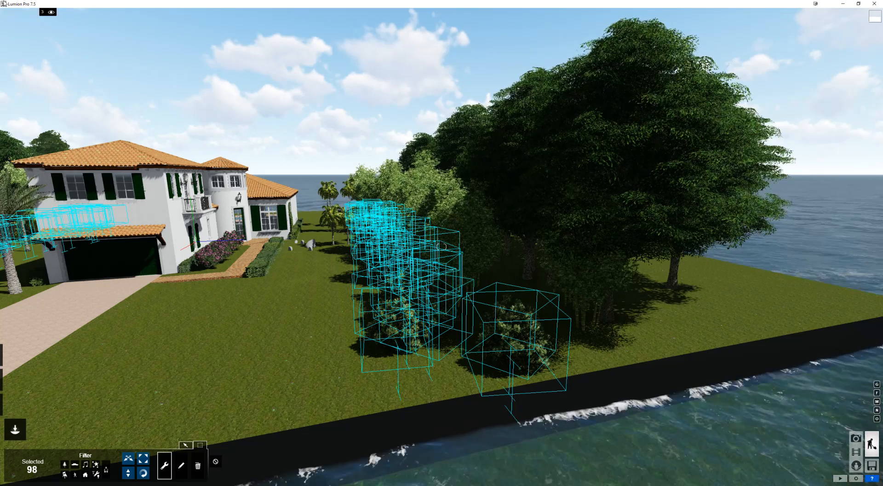
mouse_move(43, 13)
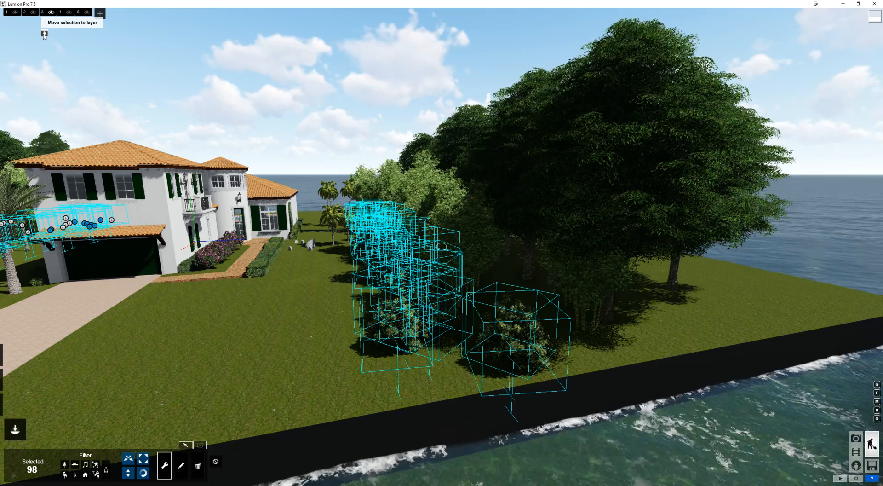
left_click(44, 34)
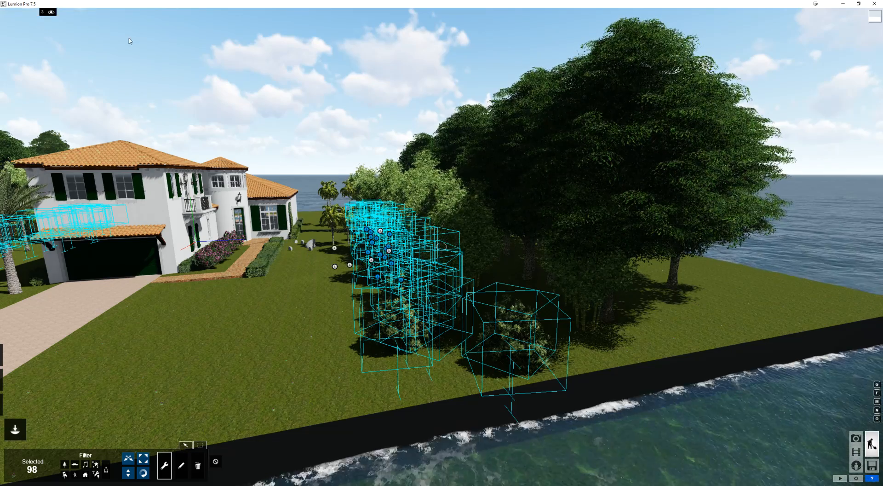
left_click(51, 13)
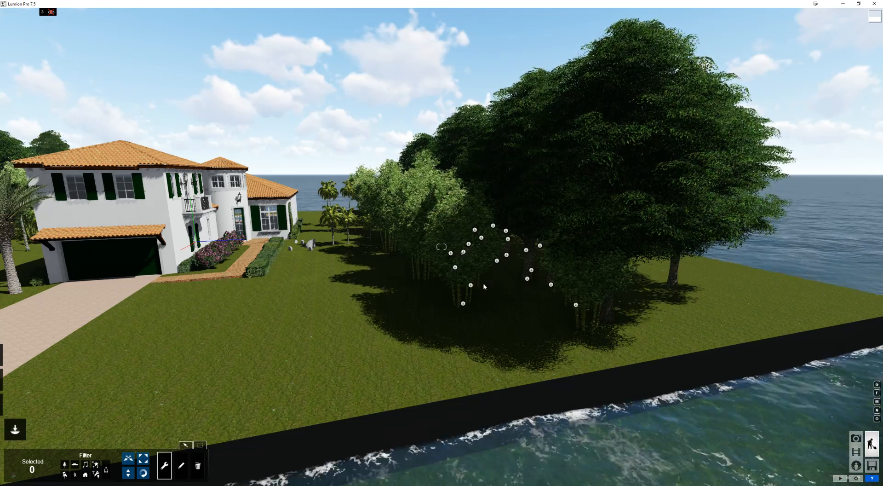
- Select all plants similar to the nearest bamboo clump under the trees and move the selection to the Site Landscaping layer
left_click(464, 304)
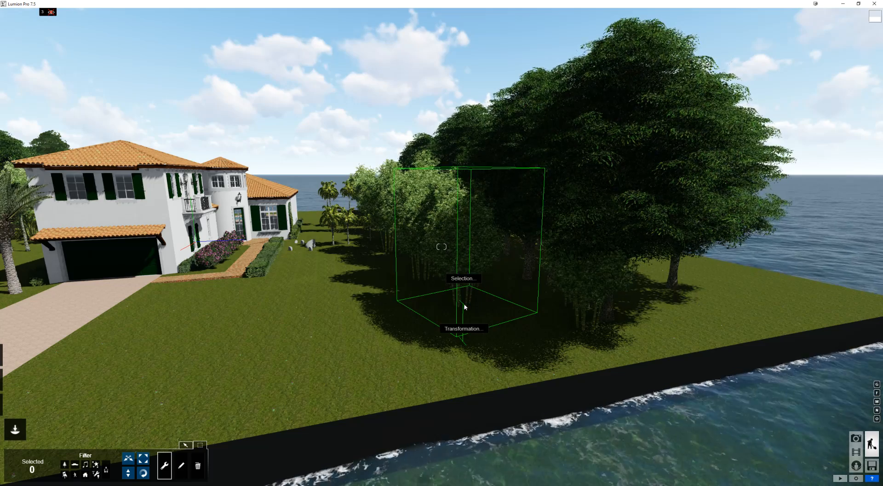
left_click(463, 278)
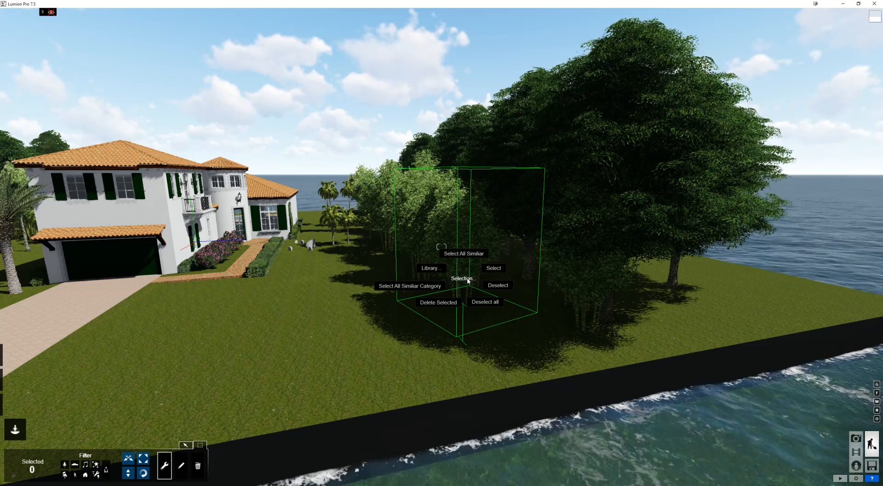
left_click(468, 254)
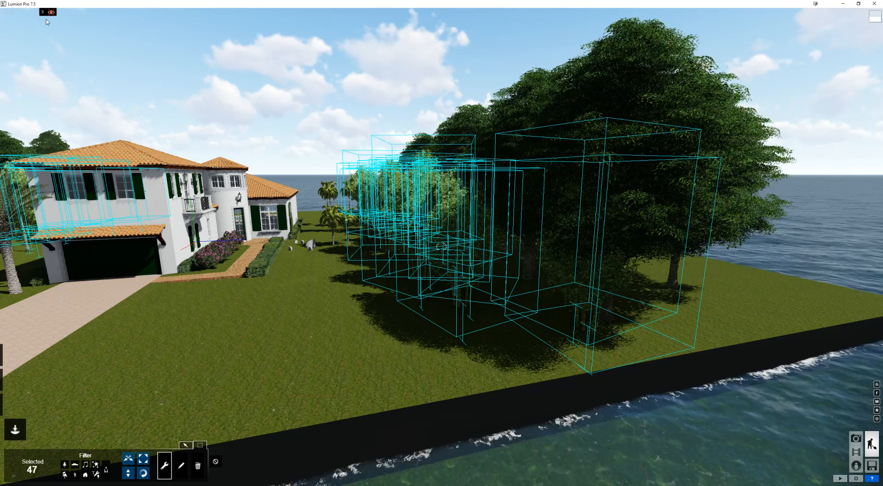
mouse_move(45, 34)
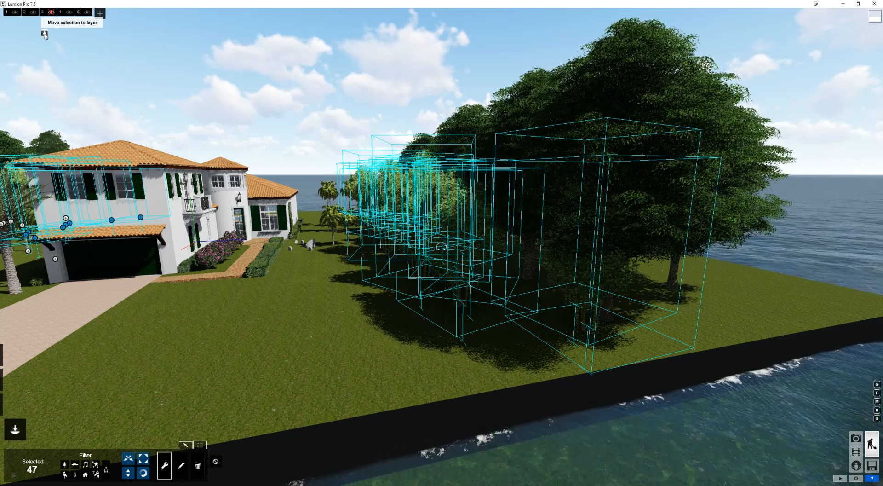
left_click(44, 34)
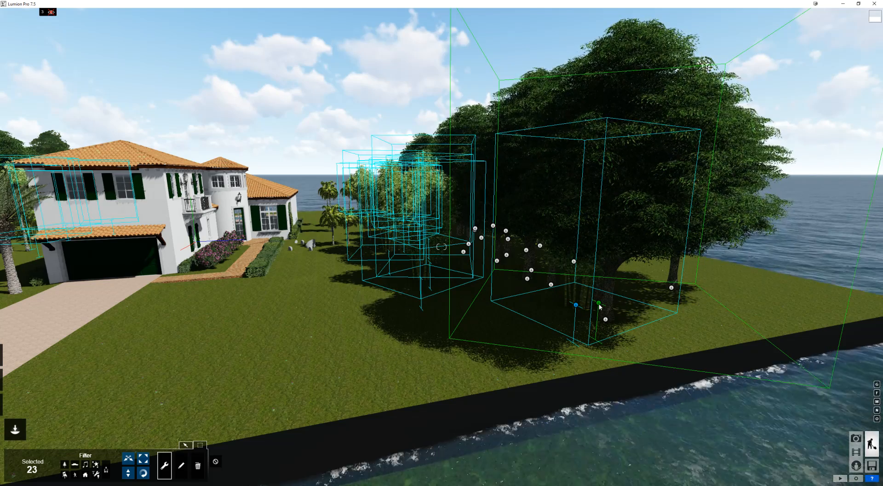
- Add all trees similar to the large broadleaf tree near the seawall to the selection and move them to the Site Landscaping layer
left_click(599, 303)
left_click(598, 279)
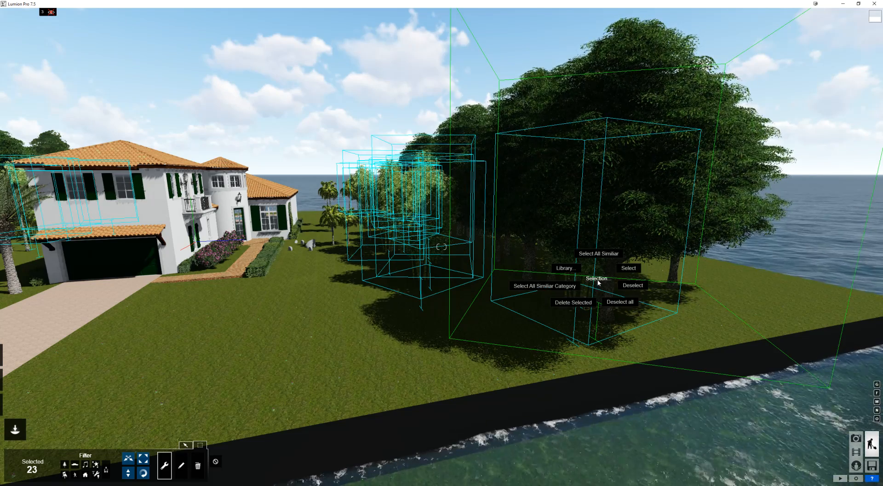
left_click(599, 254)
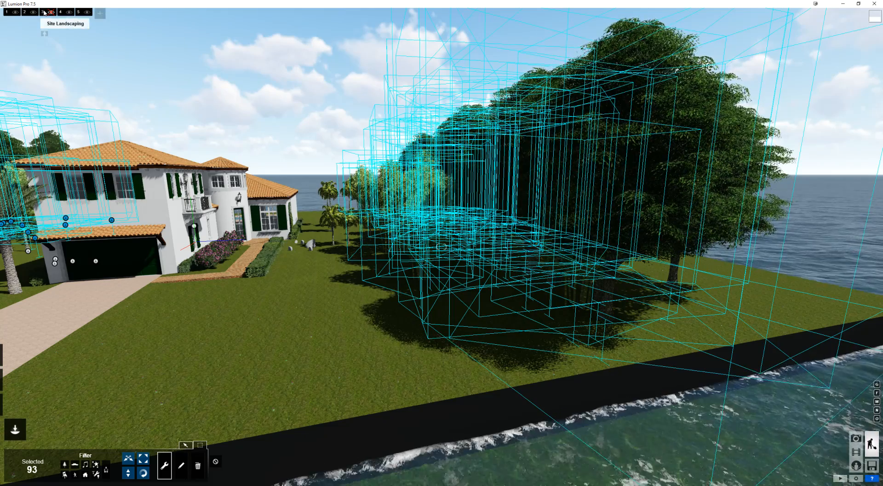
left_click(44, 33)
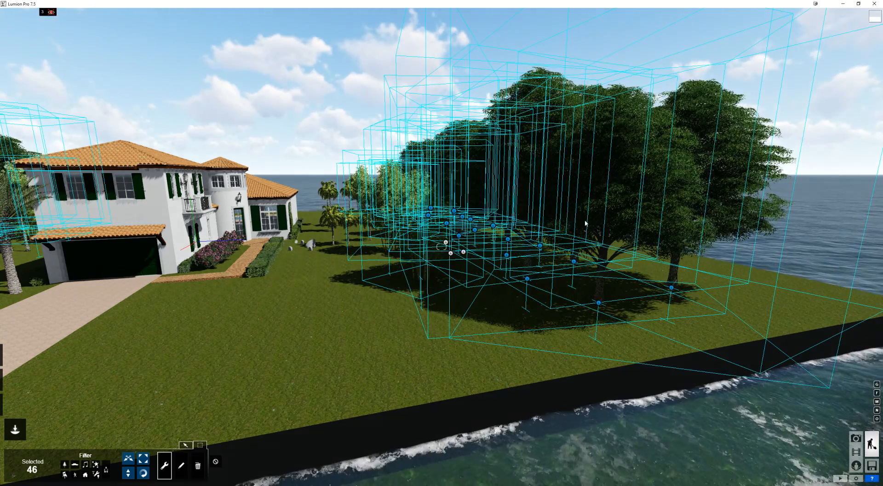
left_click(44, 34)
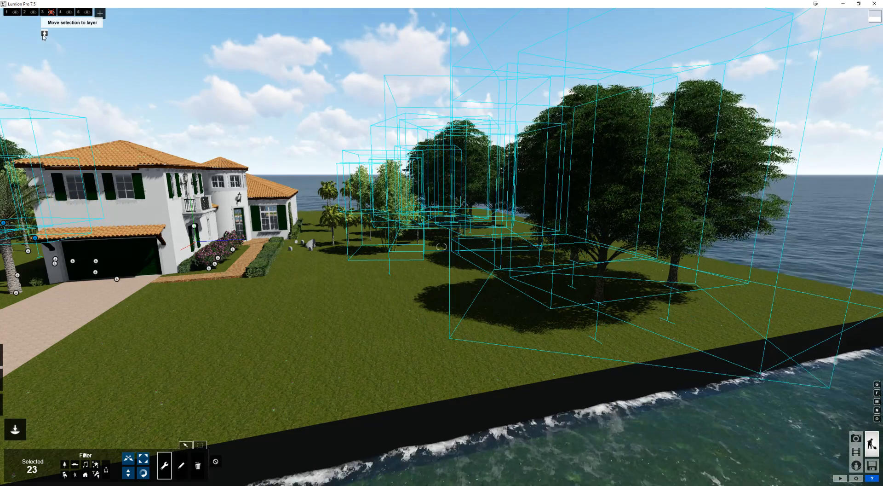
left_click(45, 33)
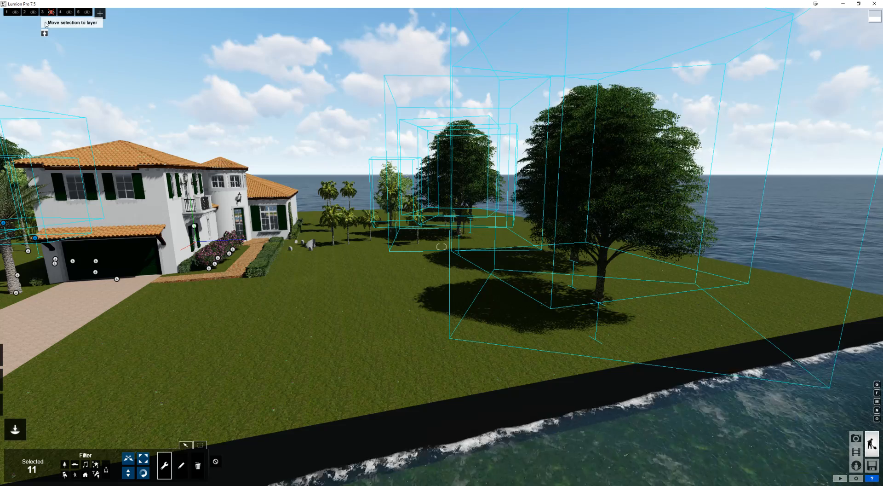
left_click(44, 33)
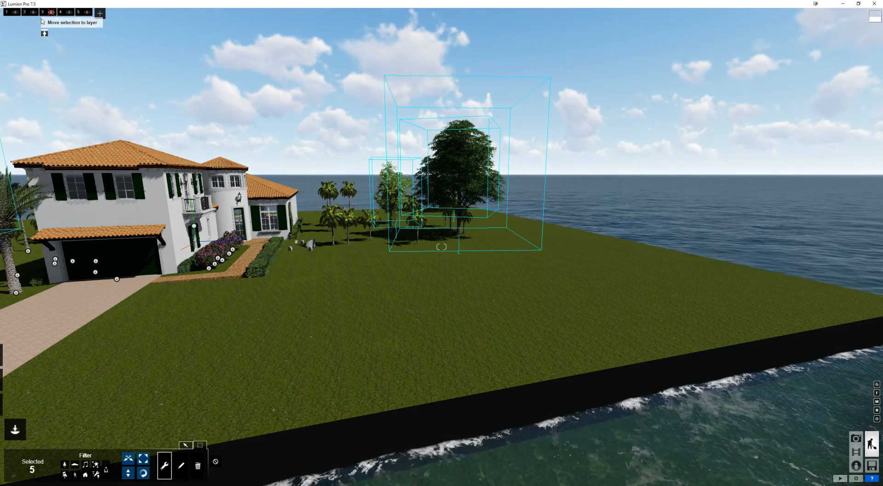
left_click(44, 34)
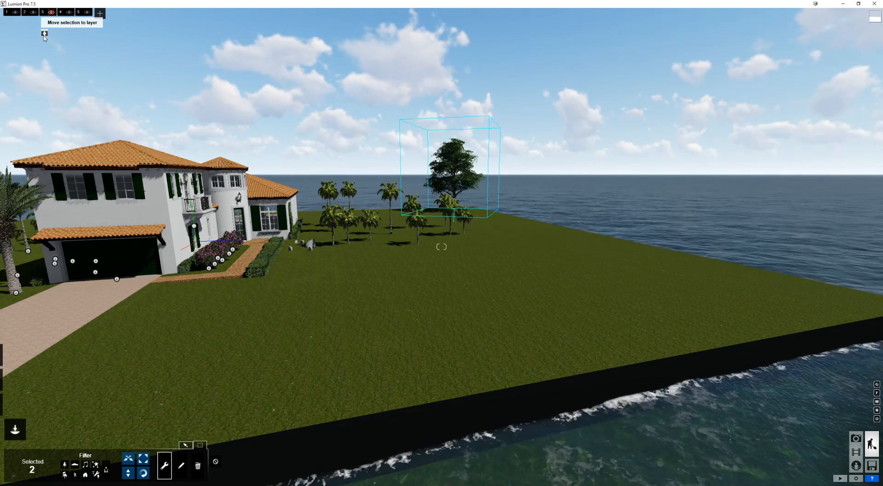
left_click(44, 34)
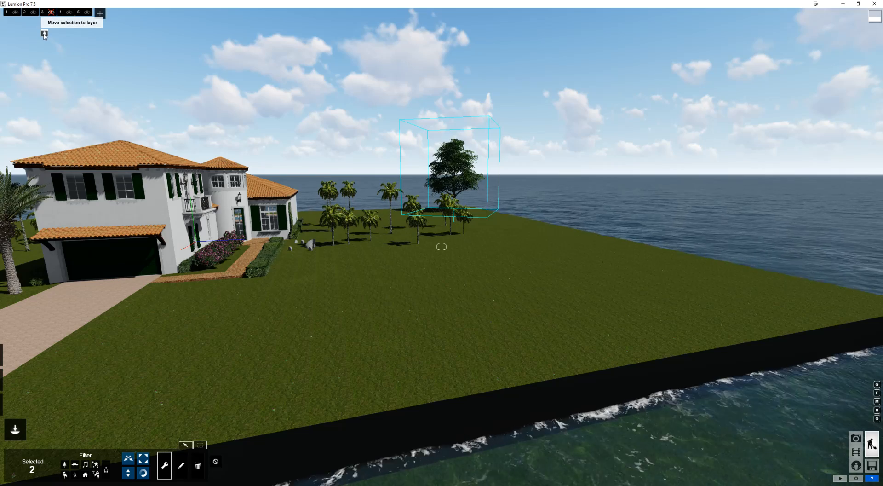
- Move the last selected broadleaf tree at the far edge of the lawn to the Site Landscaping layer
right_click_drag(359, 172, 288, 299)
key("q")
key("q")
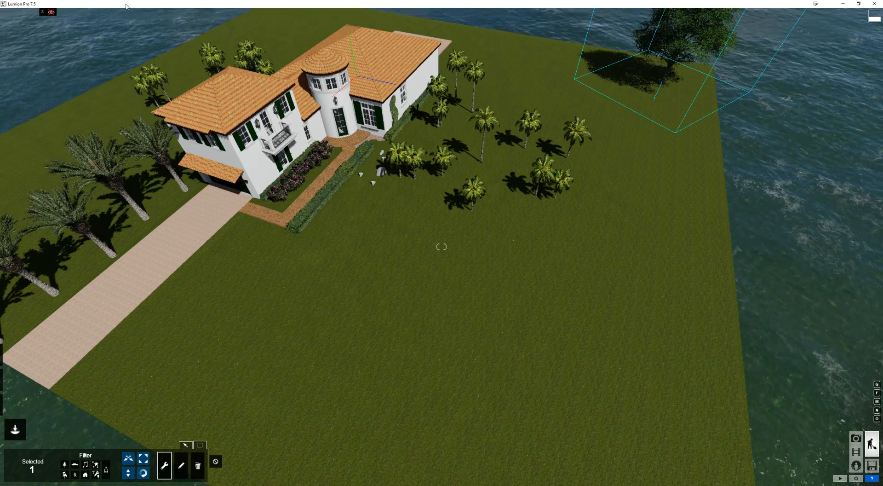
left_click(44, 34)
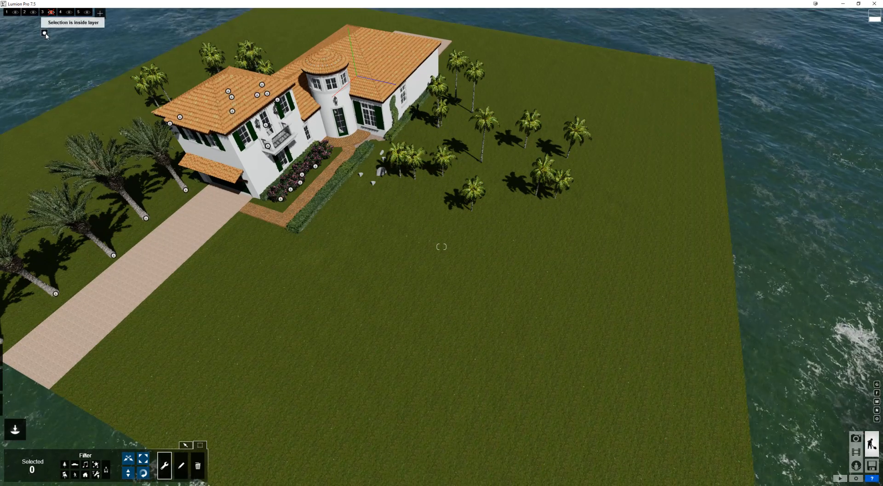
- Select the palm trees on both sides of the house and along the driveway, plus the flowering shrubs beside the front wall
right_click_drag(276, 184, 313, 184)
mouse_move(446, 130)
right_mouse_down()
mouse_move(501, 104)
mouse_move(458, 133)
mouse_move(447, 130)
right_mouse_up()
left_click_drag(428, 93, 660, 276)
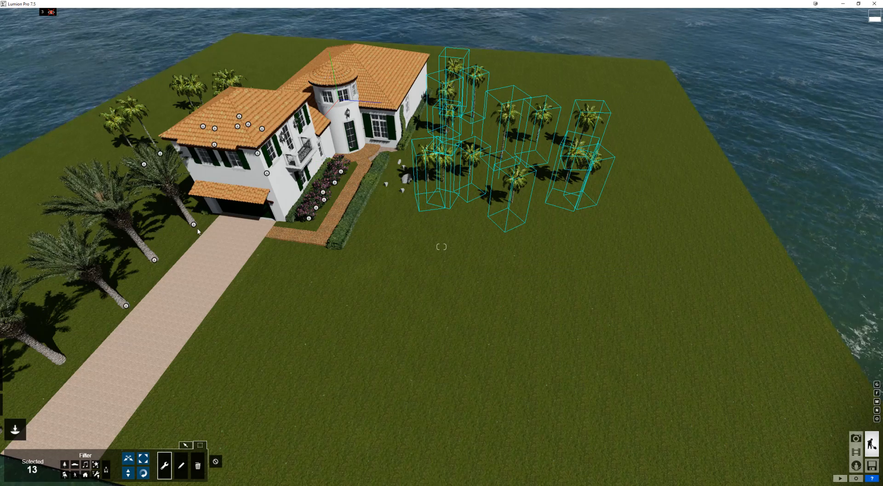
scroll(197, 231, "down", 3)
left_click_drag(145, 227, 291, 351, "ctrl")
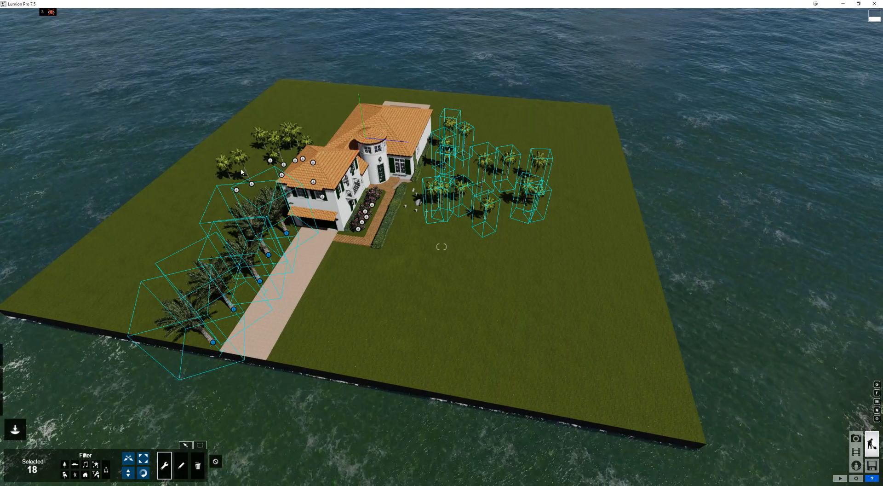
left_click_drag(187, 126, 315, 233, "ctrl")
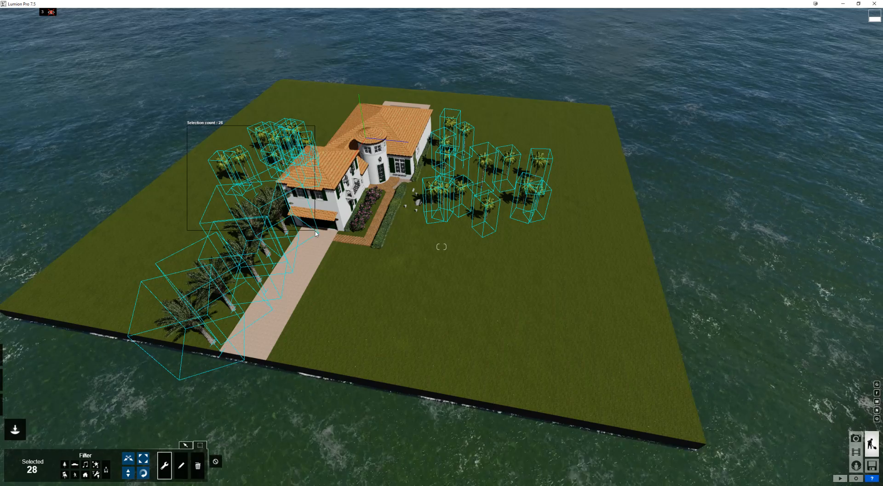
left_click_drag(353, 191, 381, 240, "ctrl")
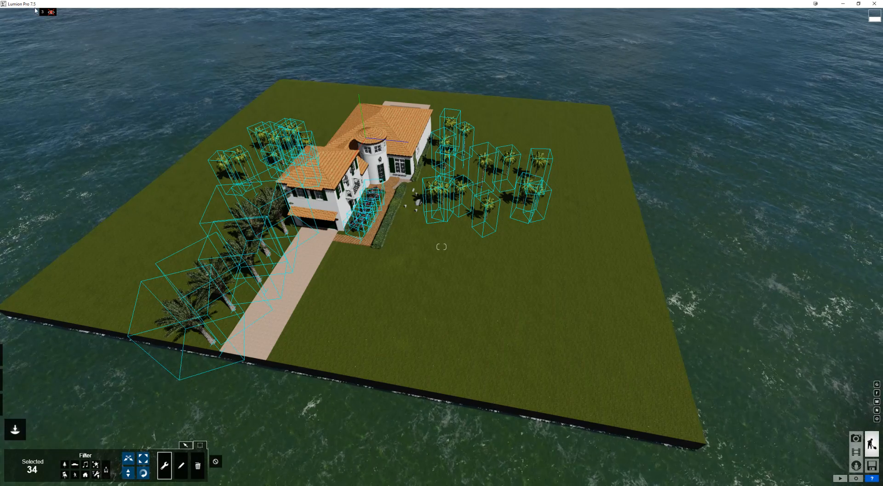
- Switch the active layer to Landscaping and from there to layer 1
mouse_move(34, 11)
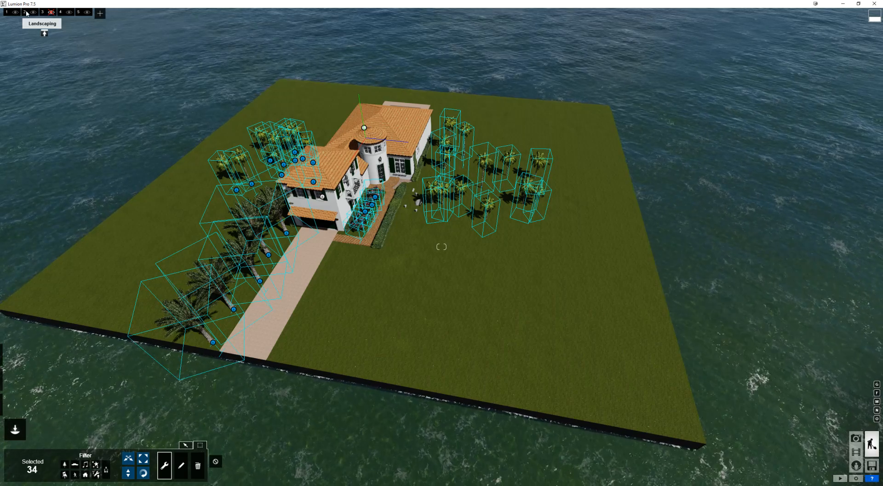
left_click(26, 14)
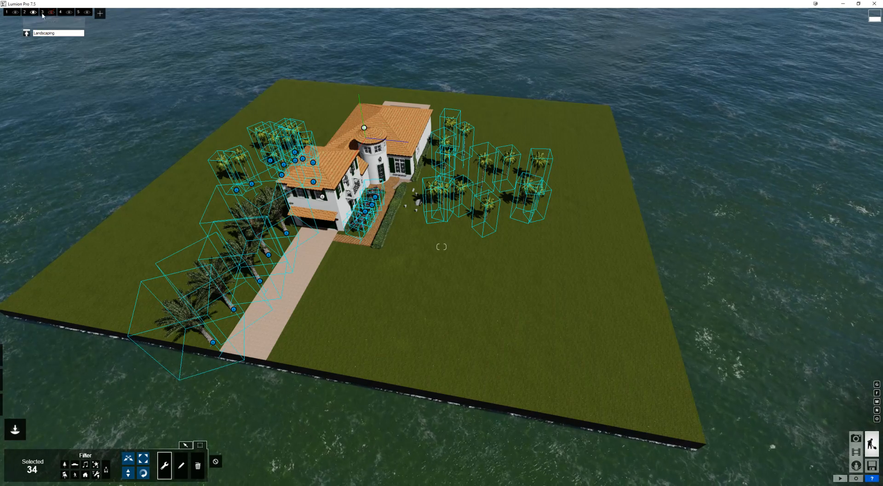
left_click(8, 13)
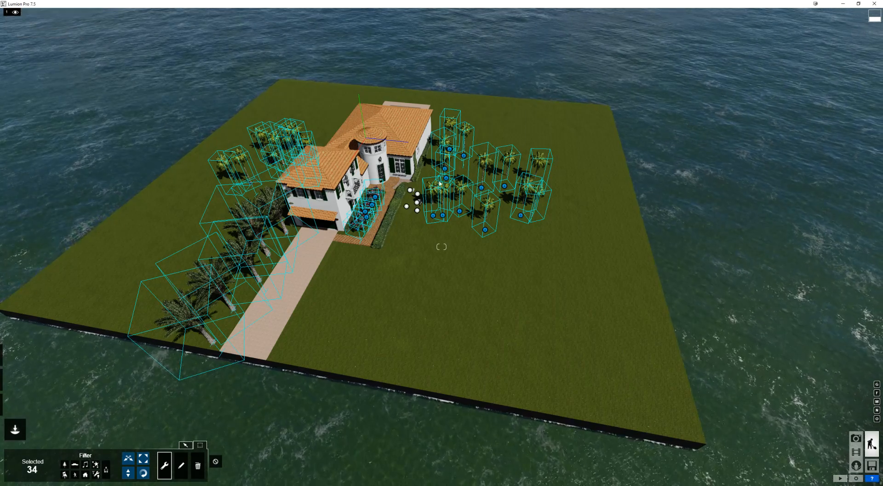
- Enter Photo mode and restore the saved camera view of Photo 1
right_click_drag(439, 183, 223, 130)
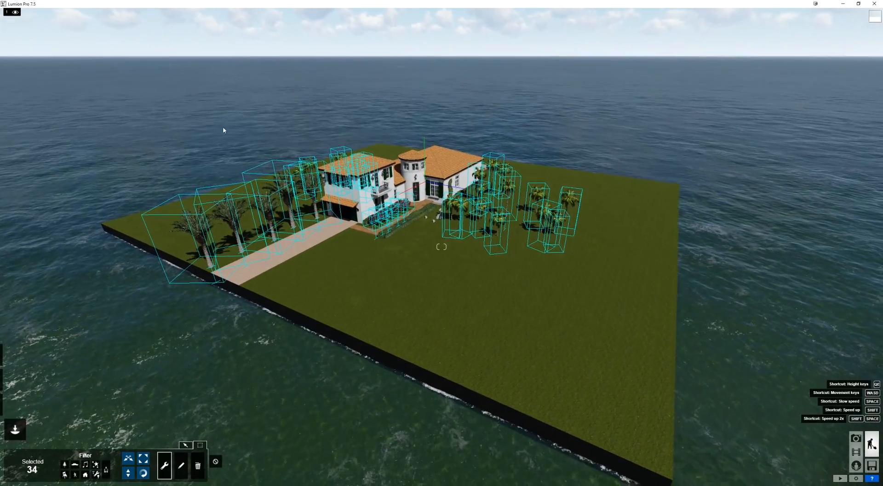
key("w")
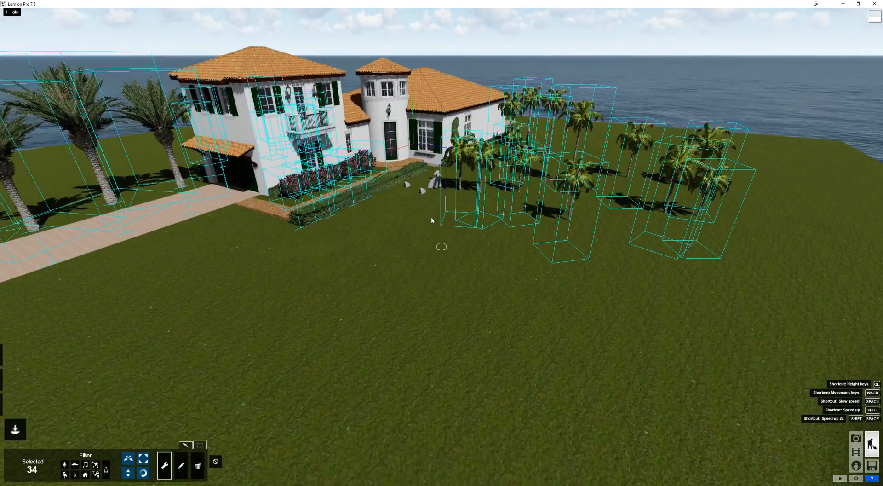
key("e")
right_click_drag(431, 221, 432, 193)
left_click(855, 438)
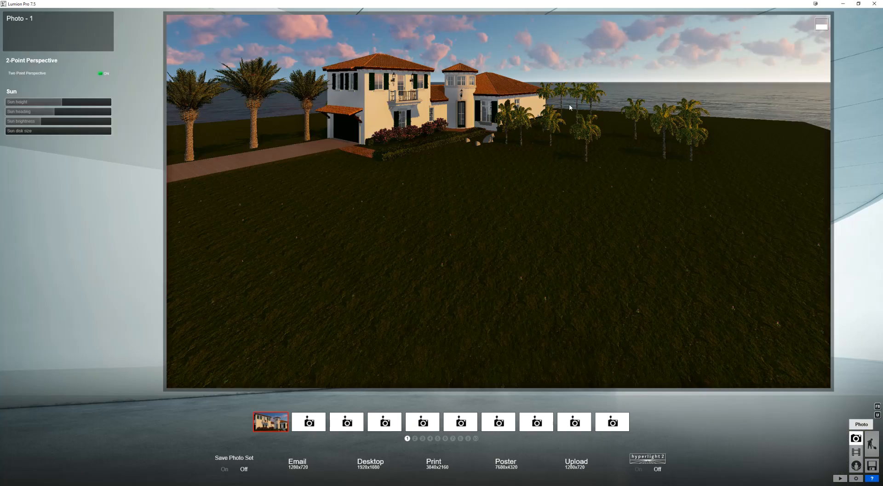
left_click(271, 421)
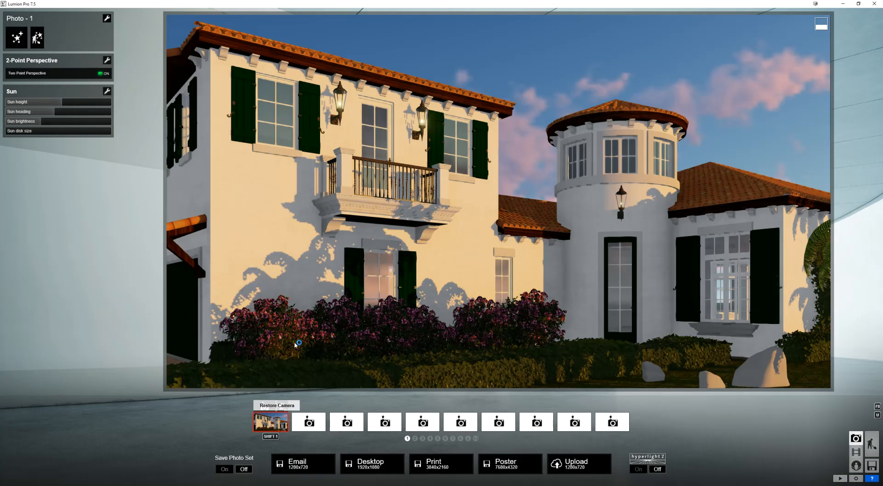
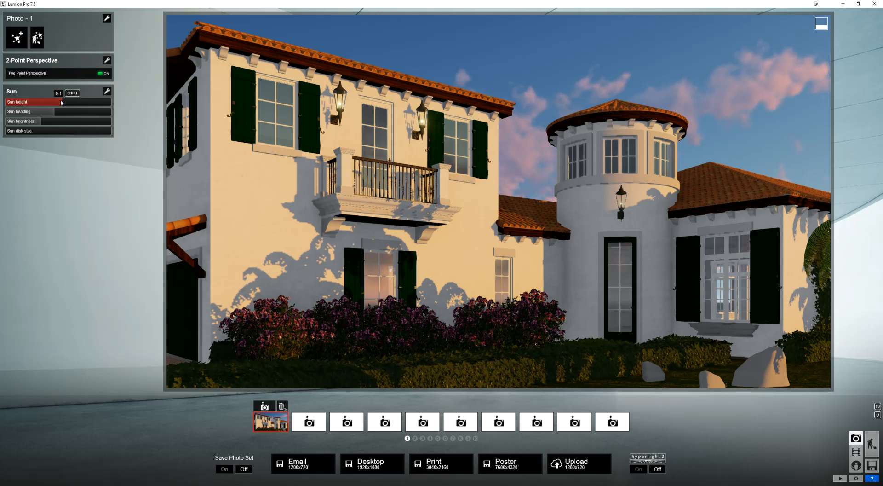
- Lower the sun height to a night scene and add a Moon effect, placing an enlarged moon in the sky beside the tower
left_click_drag(62, 102, 23, 102)
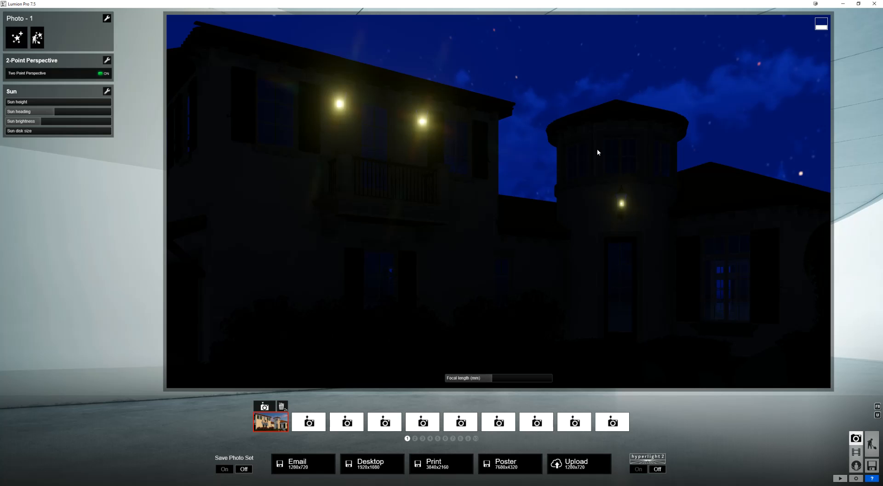
left_click(24, 38)
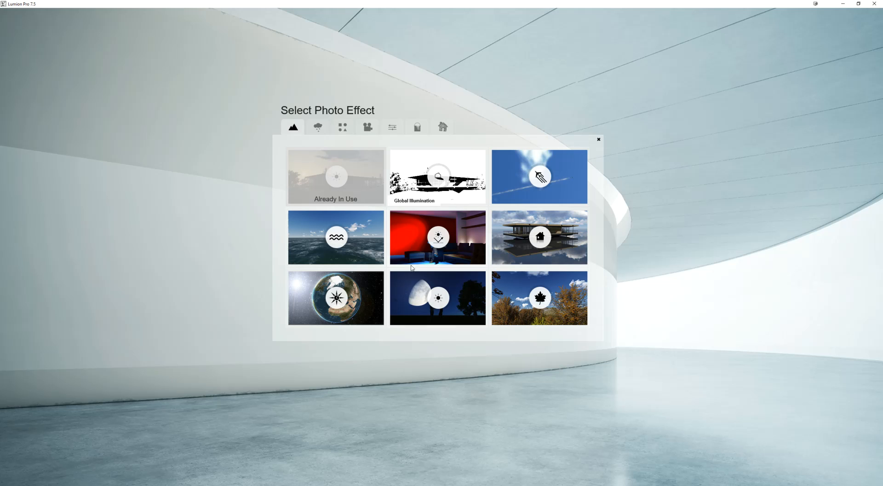
left_click(419, 283)
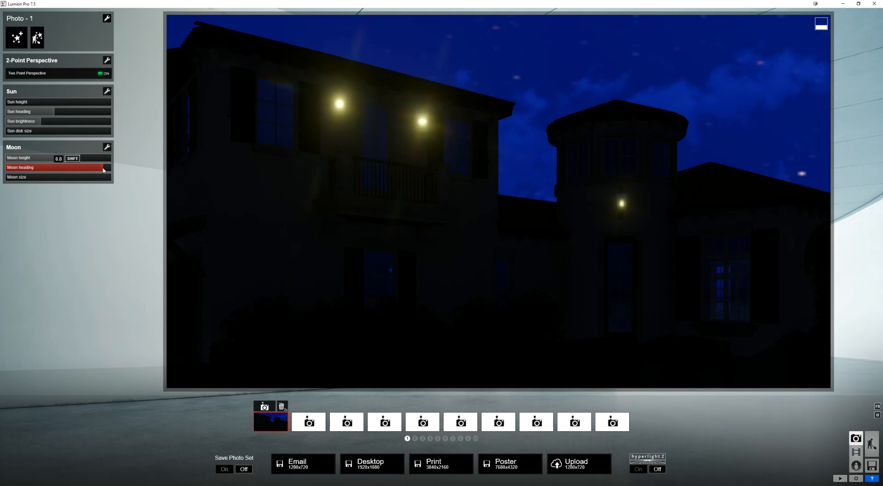
mouse_move(103, 171)
left_mouse_down()
mouse_move(69, 159)
mouse_move(92, 172)
left_mouse_up()
left_click_drag(90, 172, 95, 172)
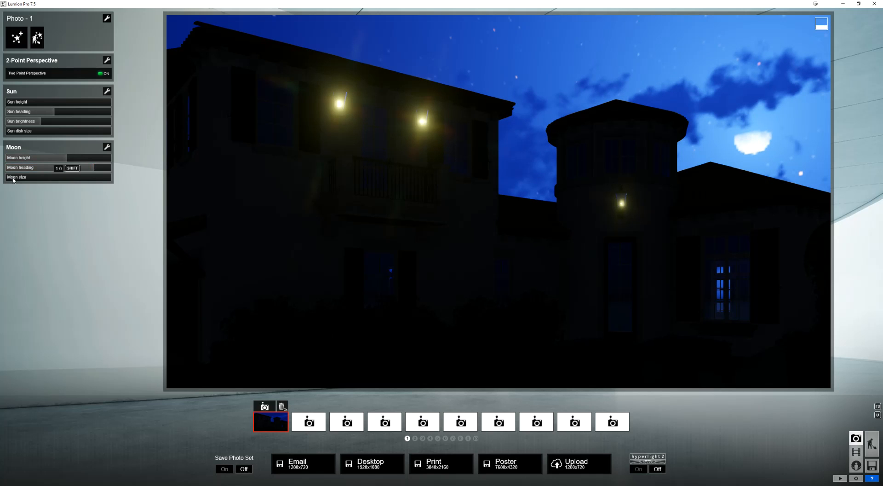
left_click_drag(16, 180, 18, 181)
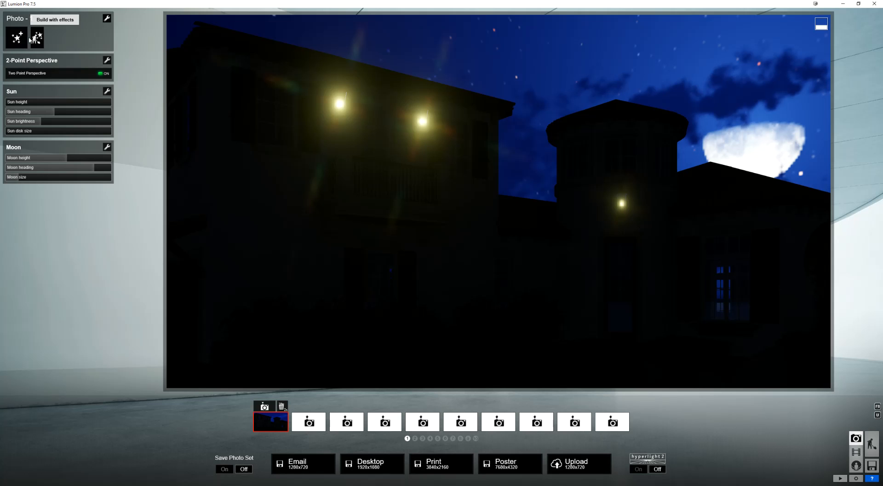
- Remove the Moon effect from Photo 1
left_click(107, 147)
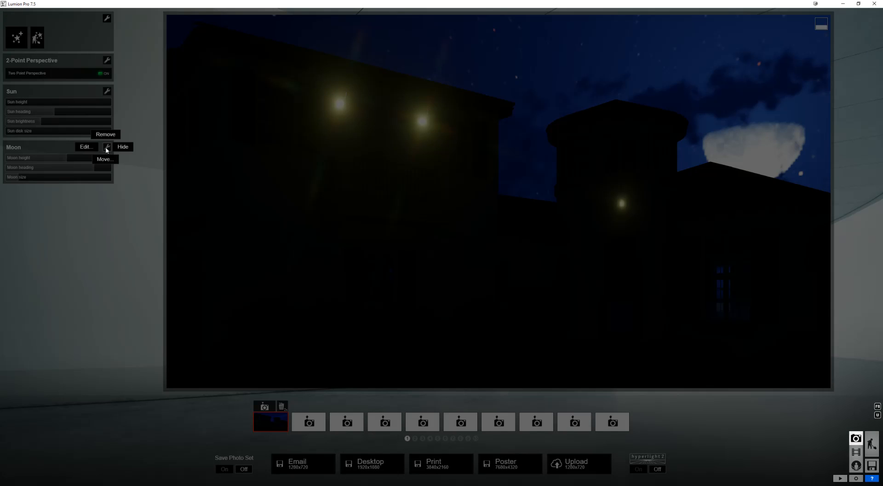
left_click(106, 134)
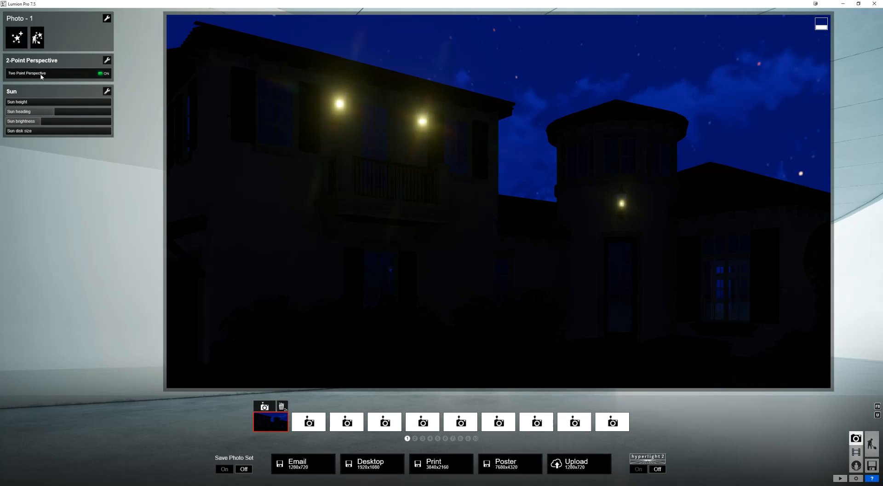
- Raise the sun height to bright daylight and slightly reduce the sun brightness
left_click_drag(48, 102, 80, 107)
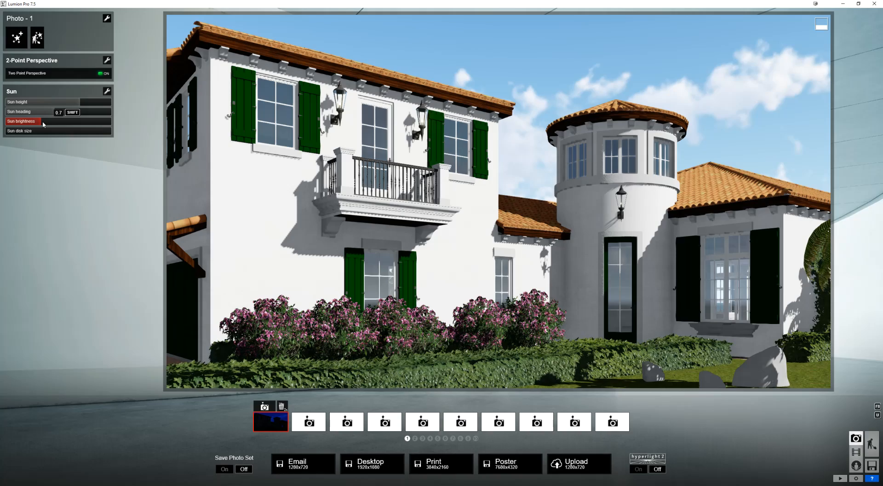
left_click_drag(43, 122, 16, 124)
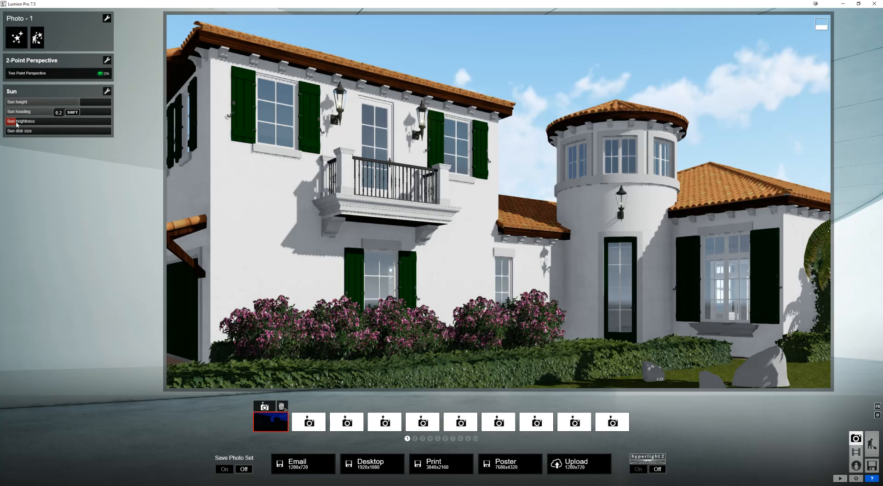
mouse_move(16, 123)
left_mouse_down()
mouse_move(34, 124)
mouse_move(11, 135)
left_mouse_up()
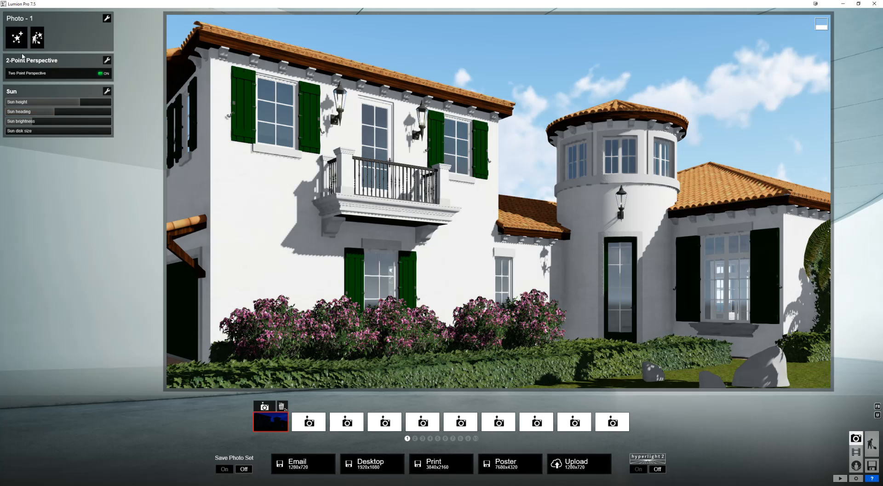
- Add the Cloud weather effect and adjust its position, master cloud amount and high clouds to fill the sky above the house
left_click(17, 37)
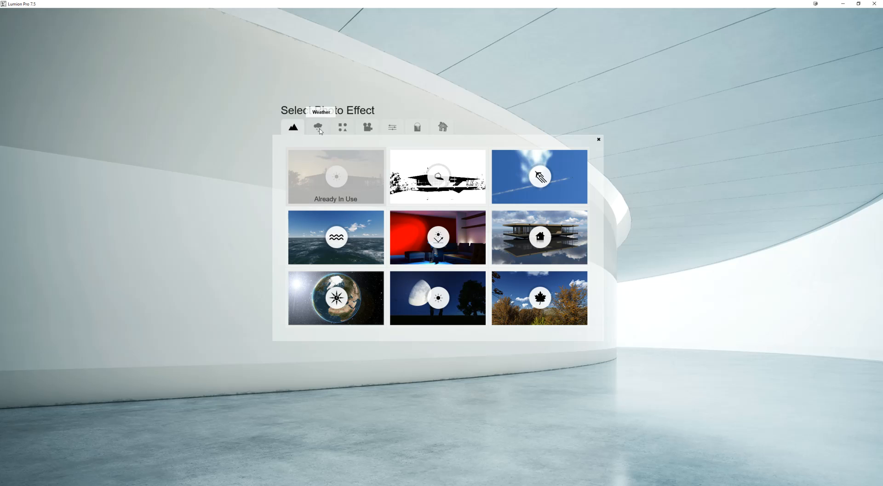
left_click(318, 126)
left_click(313, 166)
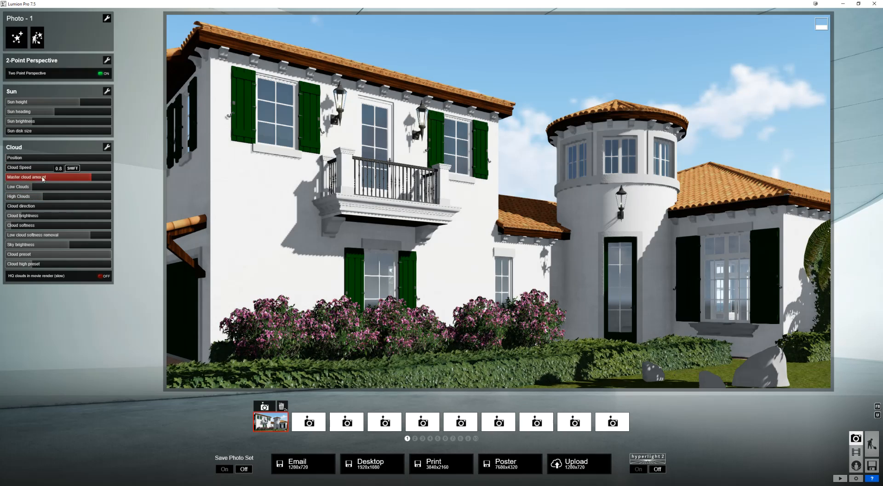
left_click(78, 181)
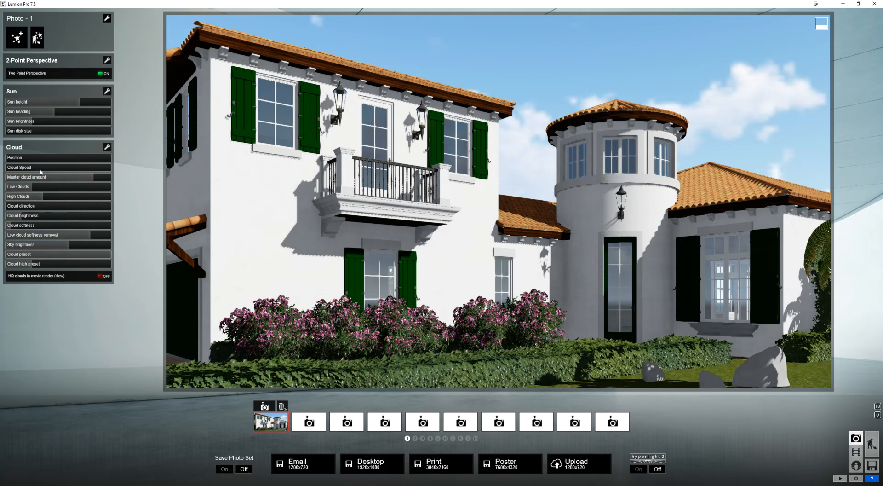
mouse_move(17, 160)
left_mouse_down()
mouse_move(46, 164)
mouse_move(8, 169)
left_mouse_up()
left_click_drag(41, 197, 5, 206)
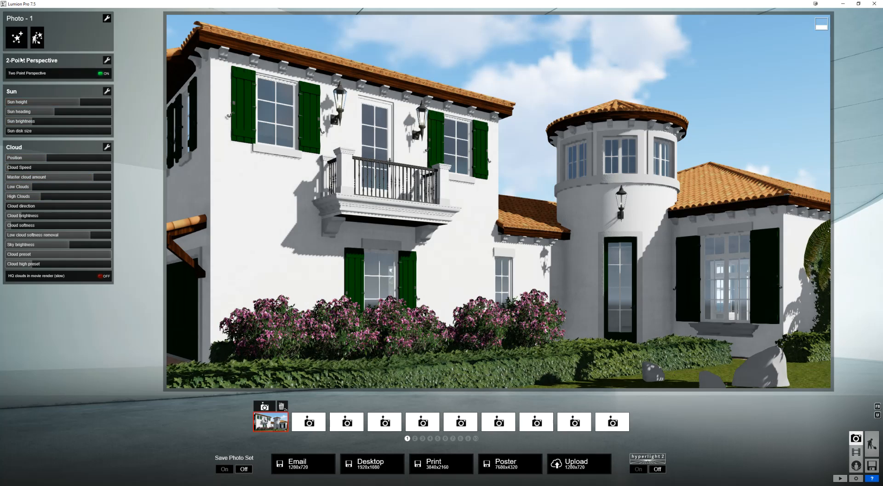
- Browse the photo effect categories and add the Shadow effect to Photo 1
left_click(17, 44)
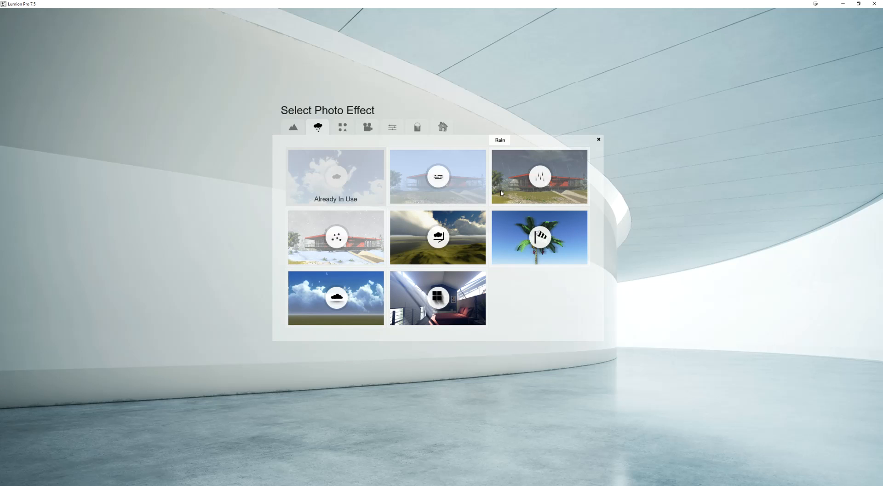
left_click(353, 130)
left_click(367, 128)
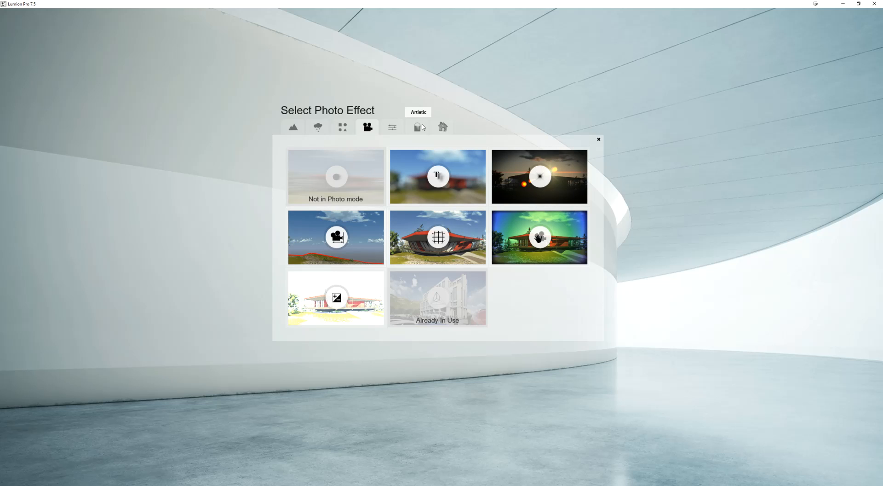
left_click(393, 128)
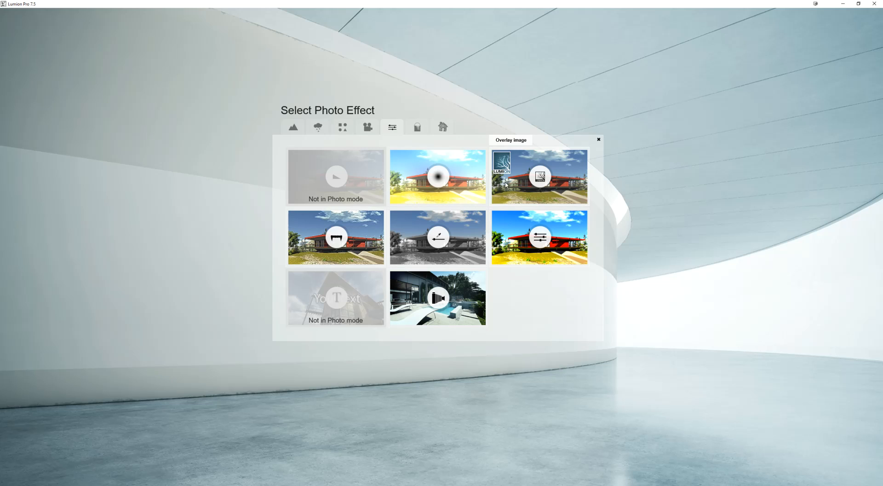
left_click(294, 127)
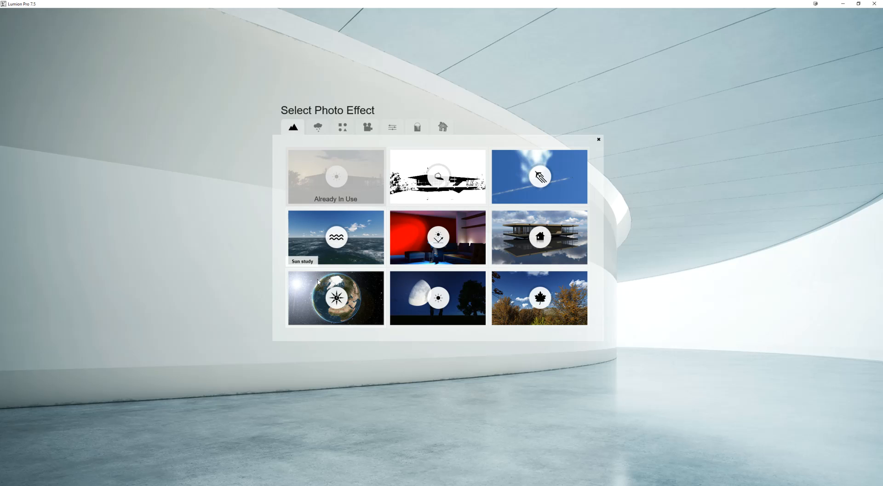
left_click(420, 139)
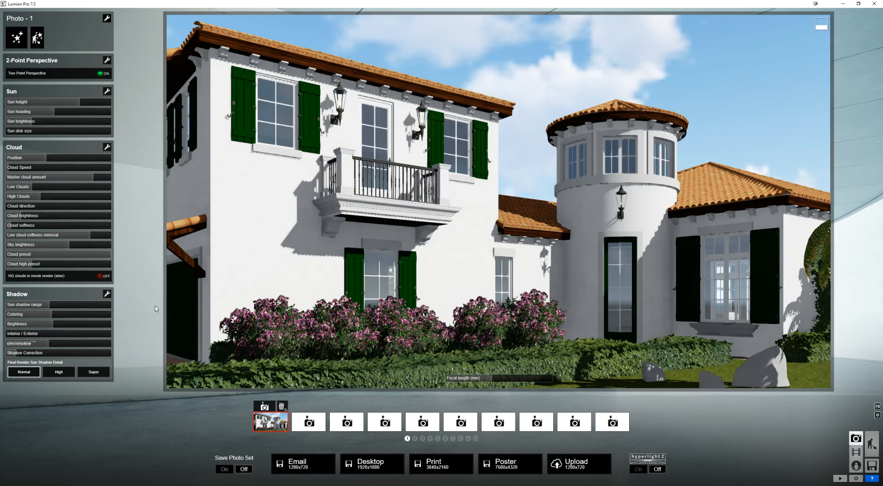
- Set the Shadow effect's coloring to 1.7 and its brightness to 0.4
left_click_drag(54, 317, 94, 315)
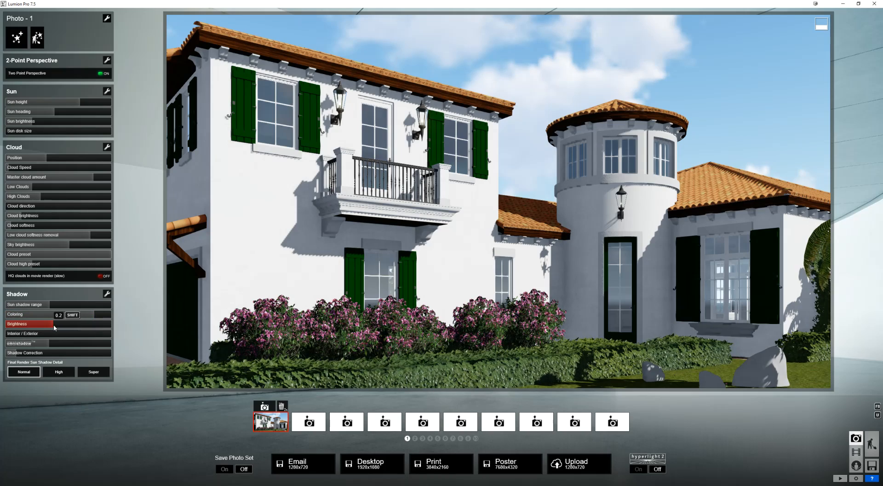
left_click_drag(54, 326, 114, 326)
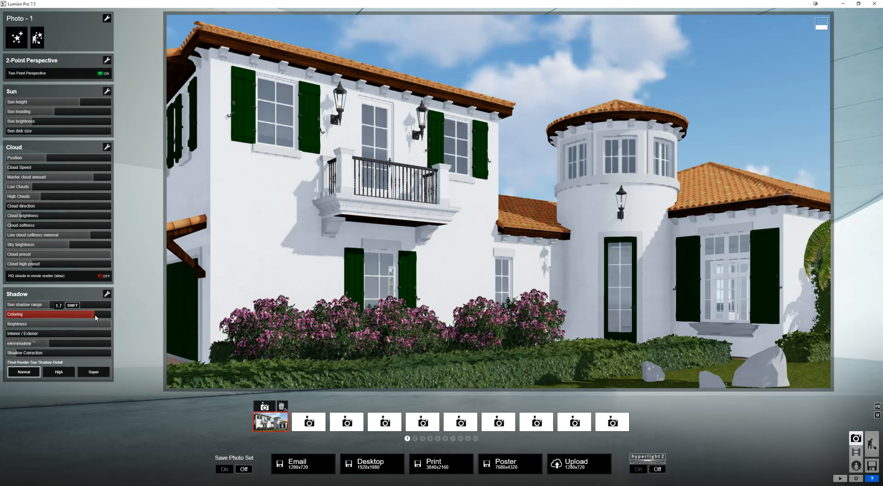
left_click_drag(87, 315, 3, 325)
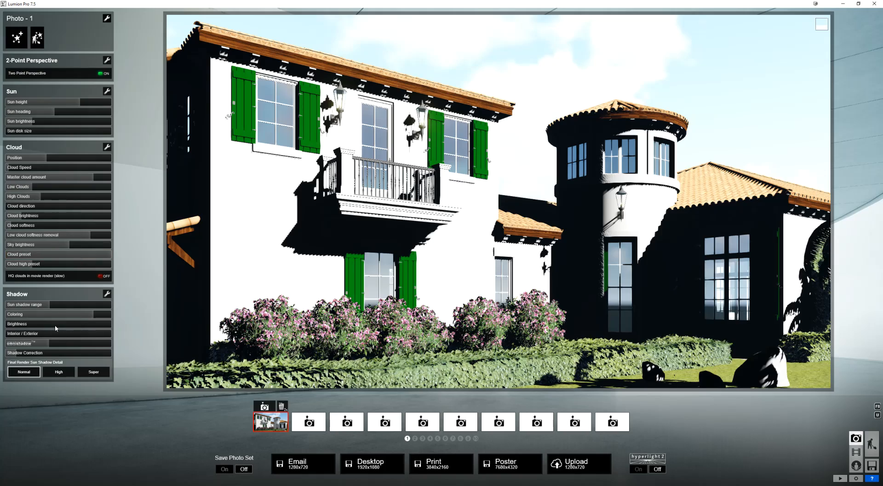
left_click_drag(56, 325, 74, 326)
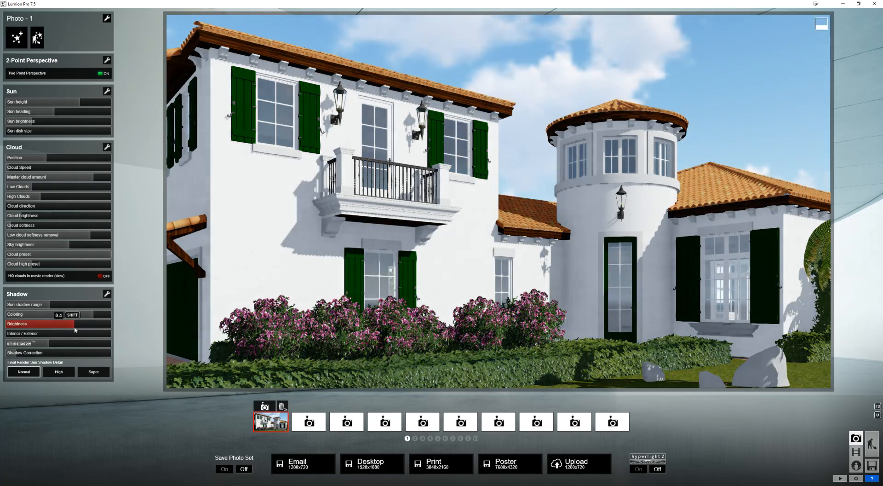
- Adjust the Shadow effect's Interior / Exterior balance and set its Omnishadow to 1.7
left_click(14, 336)
mouse_move(14, 336)
left_mouse_down()
mouse_move(134, 335)
mouse_move(12, 335)
mouse_move(69, 334)
left_mouse_up()
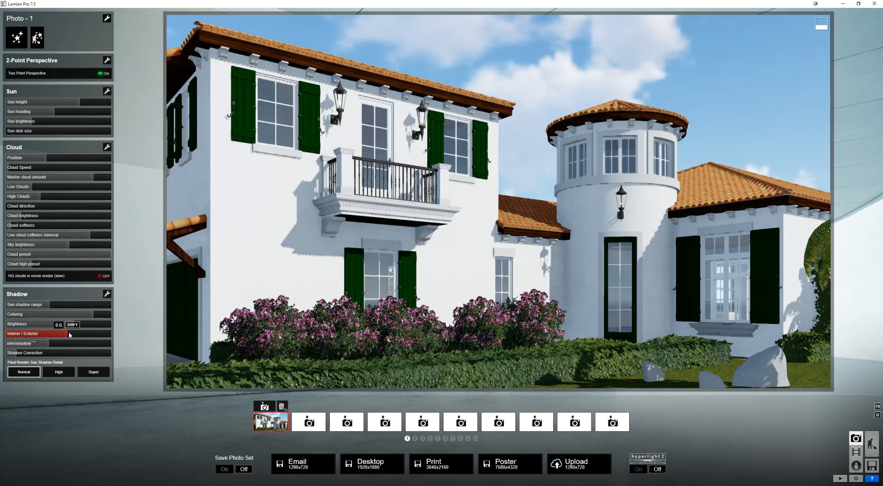
left_click_drag(24, 336, 6, 335)
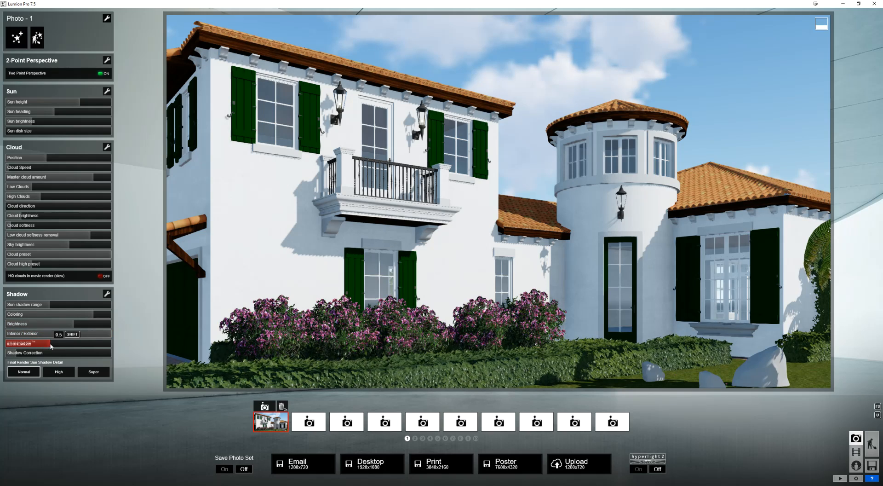
left_click_drag(51, 345, 85, 346)
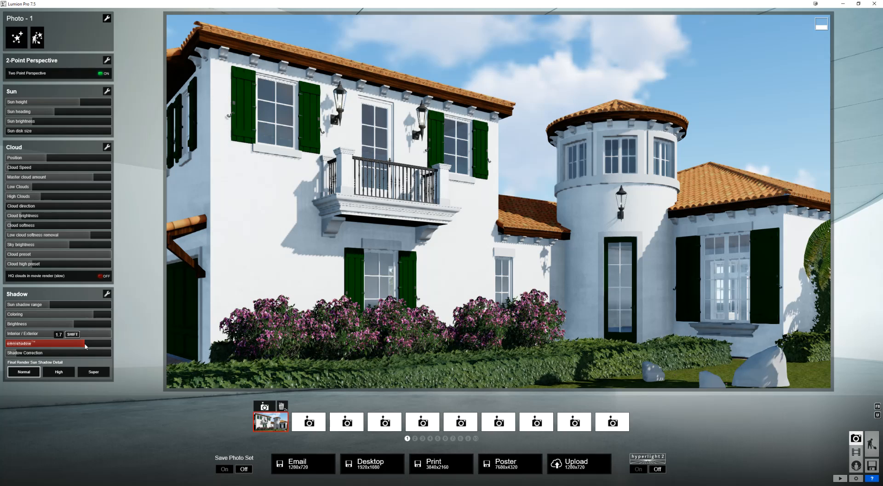
left_click_drag(59, 347, 7, 346)
left_click_drag(54, 343, 85, 344)
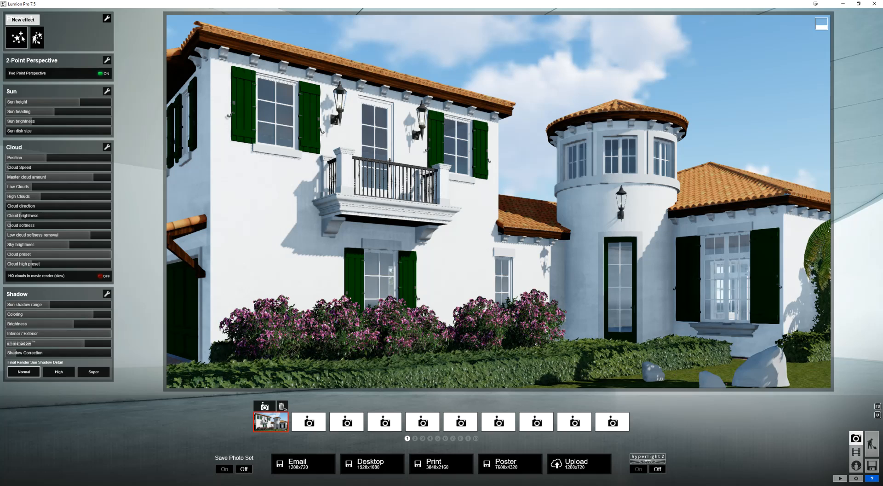
- Save Photo 1's effects as a Lumion effects file named Test Mode in the SKP > LUMION EFFECTS folder
left_click(106, 19)
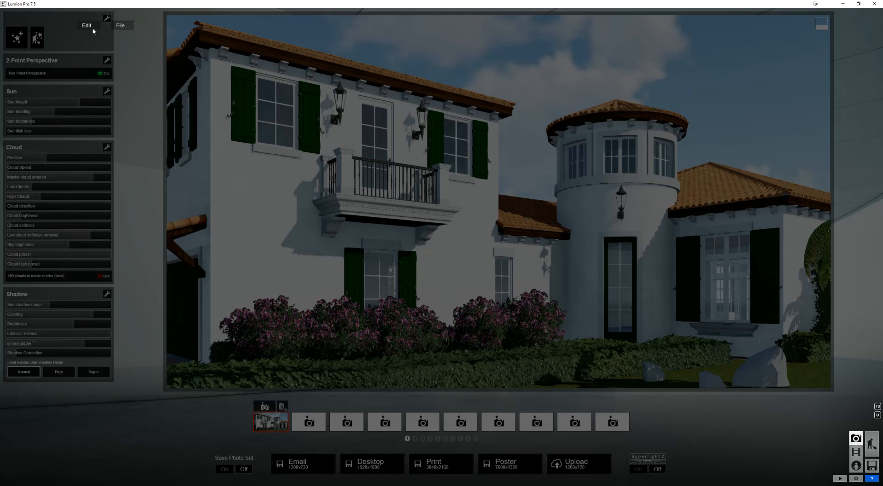
left_click(120, 25)
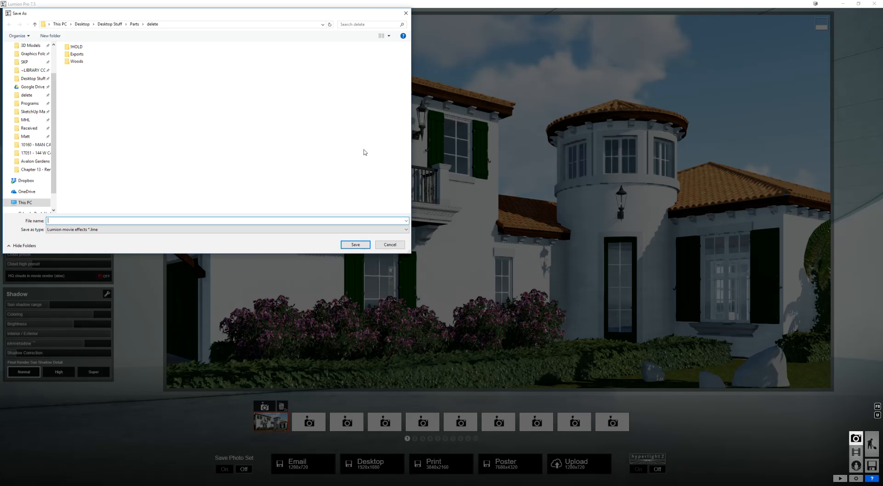
left_click(23, 64)
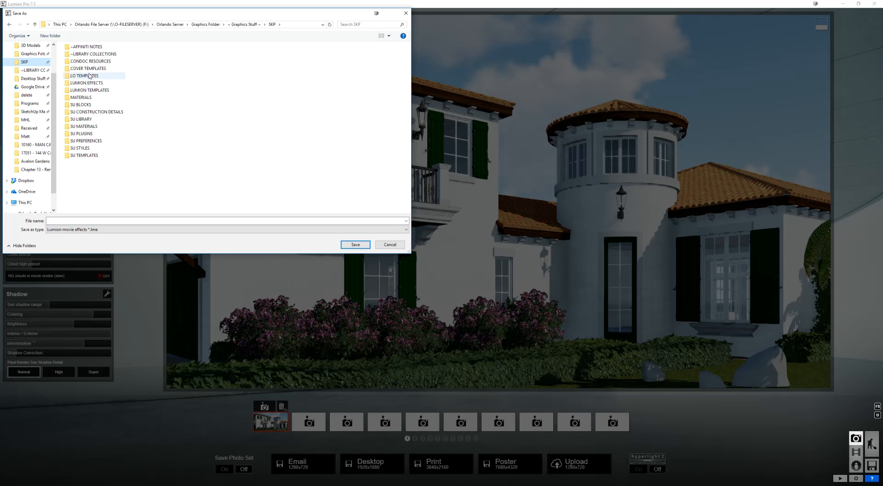
left_click(84, 83)
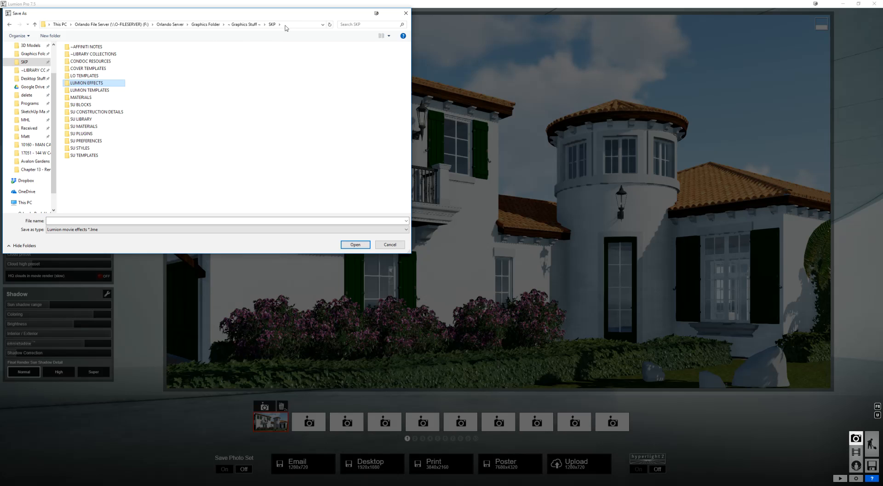
double_click(95, 85)
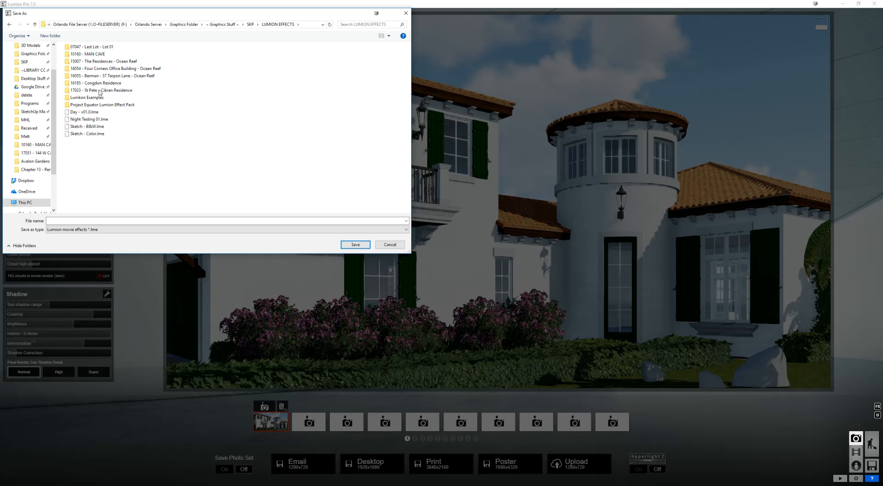
left_click(109, 220)
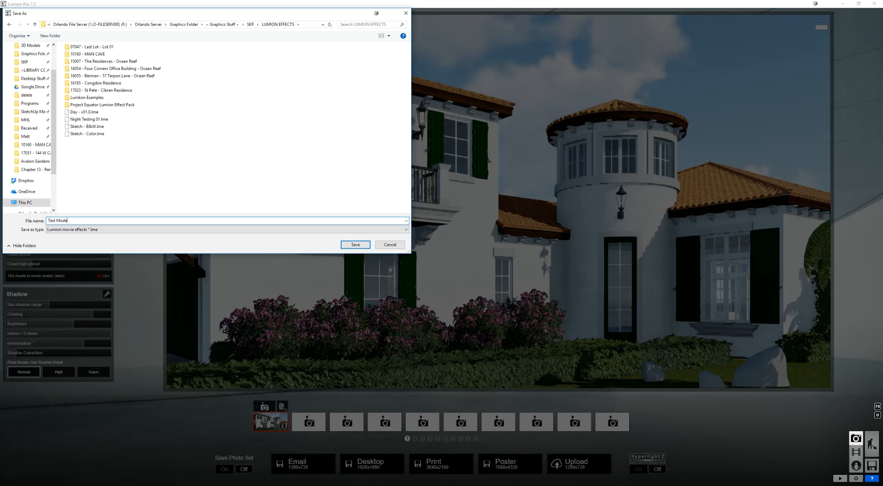
type("Test Mode")
key("Return")
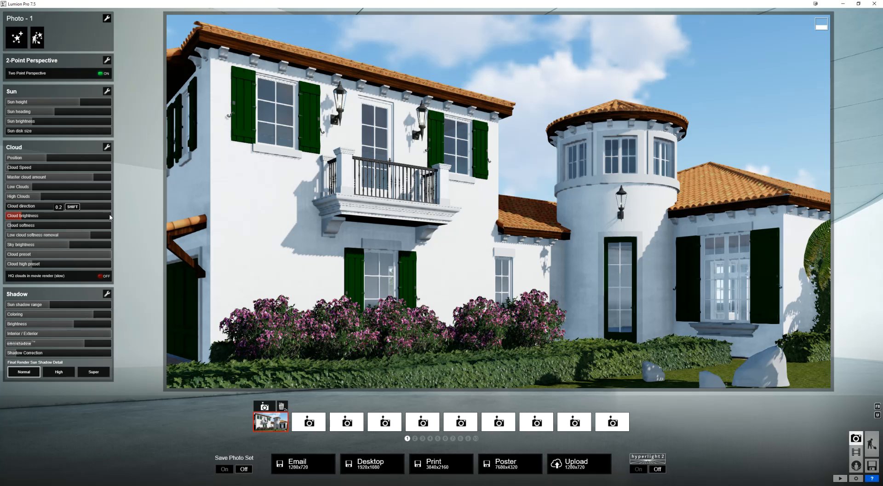
- Select the empty second photo slot and fly the camera around to the pool side of the house
left_click(320, 419)
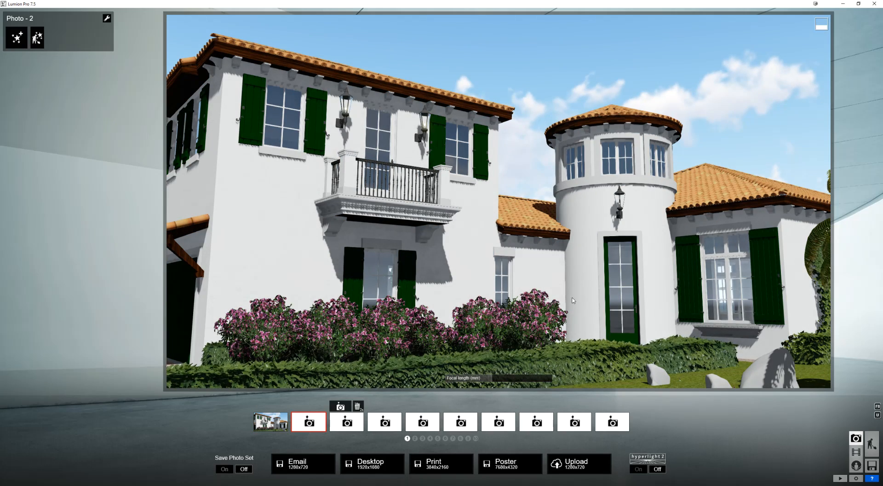
mouse_move(426, 185)
right_mouse_down()
mouse_move(710, 250)
mouse_move(437, 192)
right_mouse_up()
key("d")
key("s")
key("d")
key("w")
key("s")
key("a")
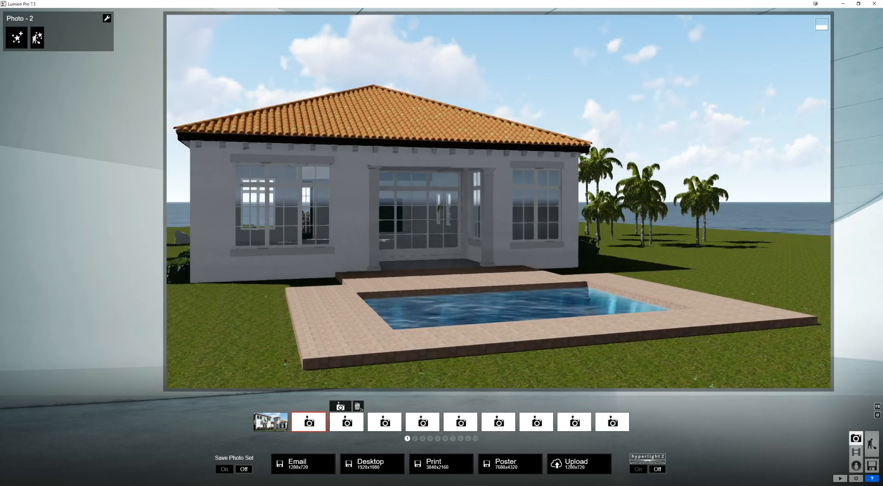
- Show layer 3 with the surrounding trees in Build mode and return to Photo mode
left_click(870, 444)
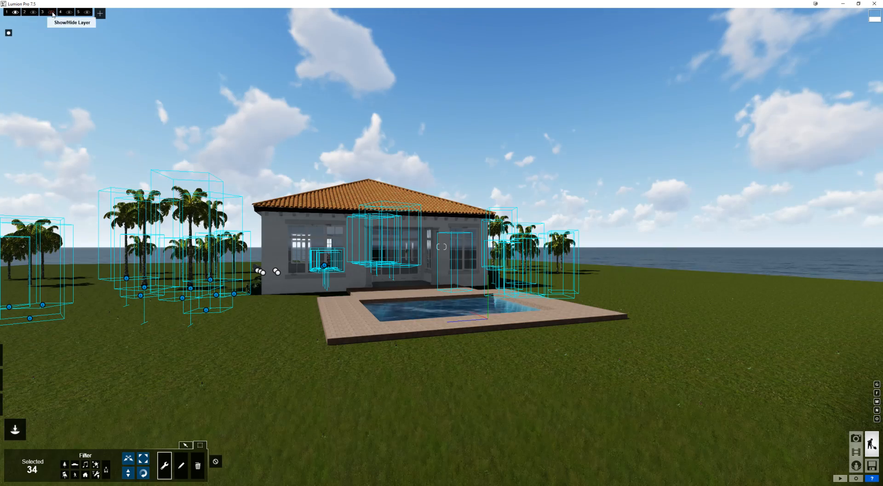
left_click(51, 12)
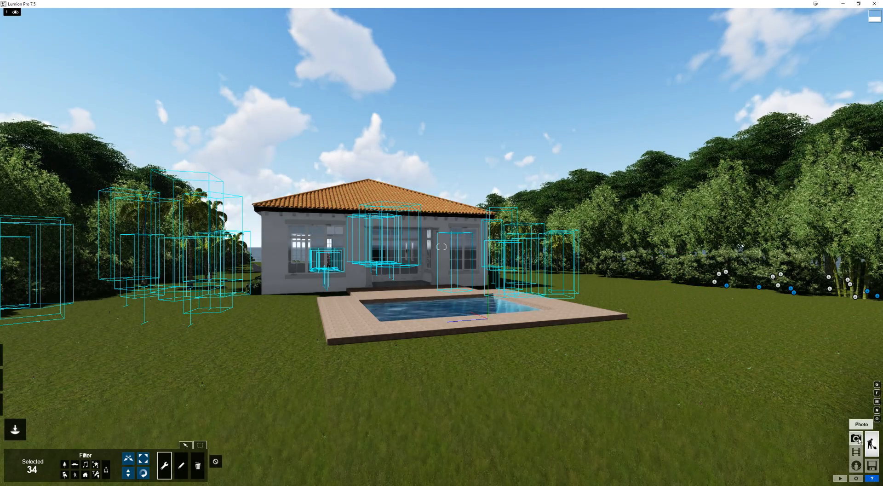
left_click(858, 440)
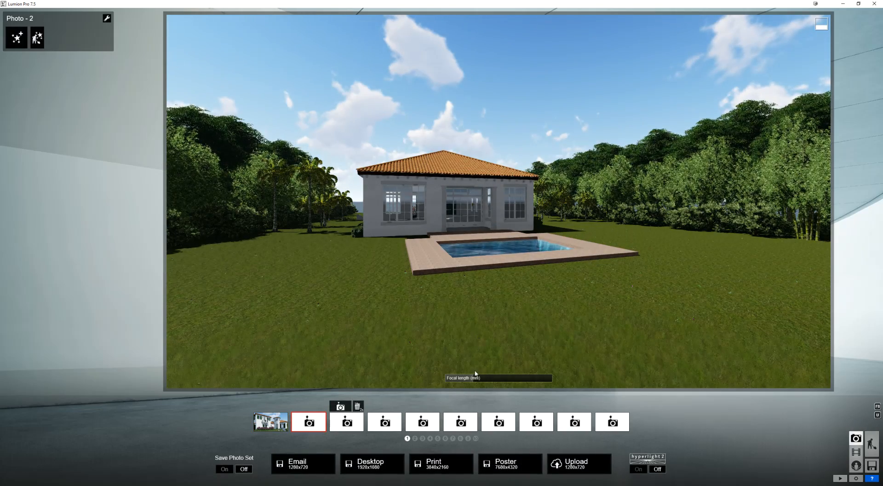
- Set the focal length to about 33.7 mm, frame the house and pool at an angle, and store the camera as Photo 2
mouse_move(471, 380)
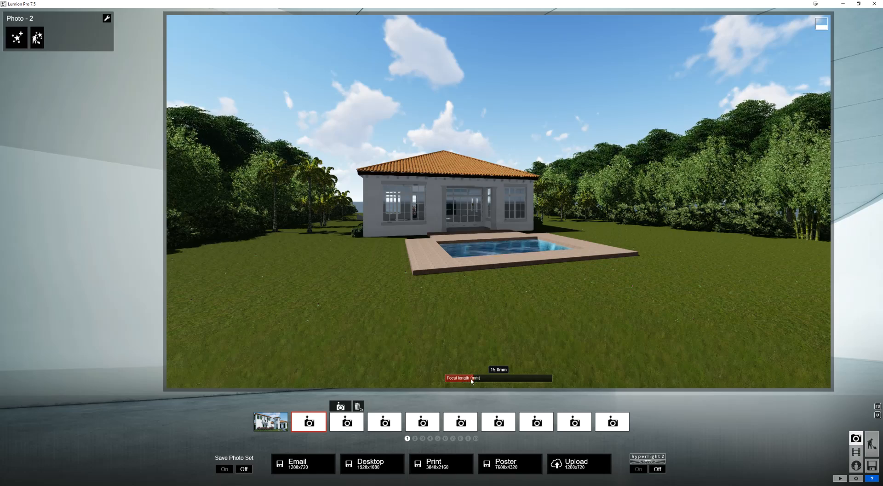
left_click_drag(471, 379, 493, 379)
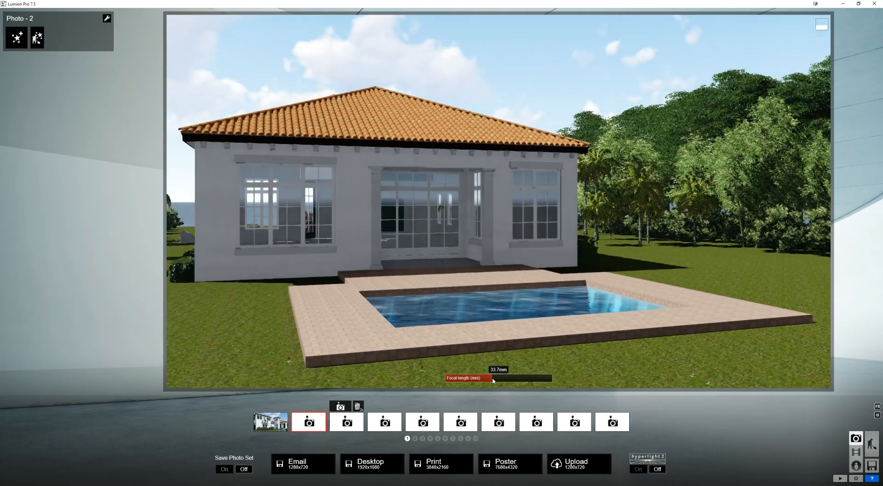
right_click_drag(470, 291, 533, 291)
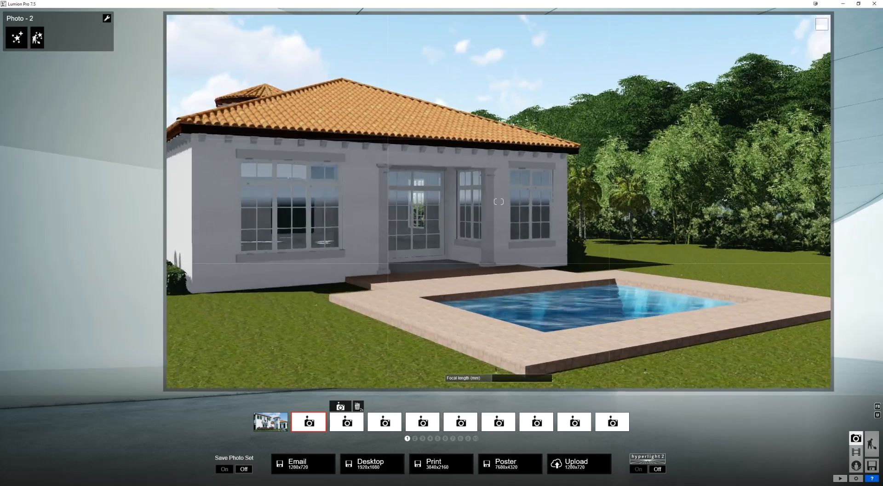
right_click_drag(498, 202, 527, 196)
key("a")
key("d")
key("a")
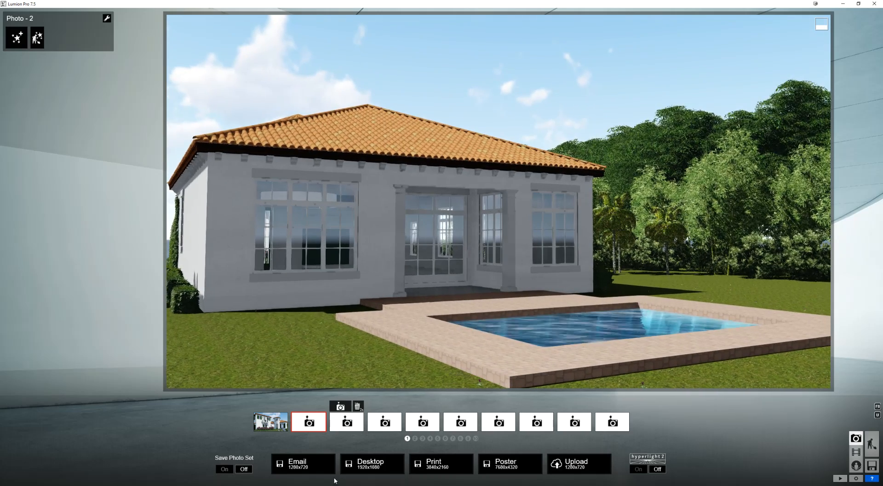
left_click(302, 407)
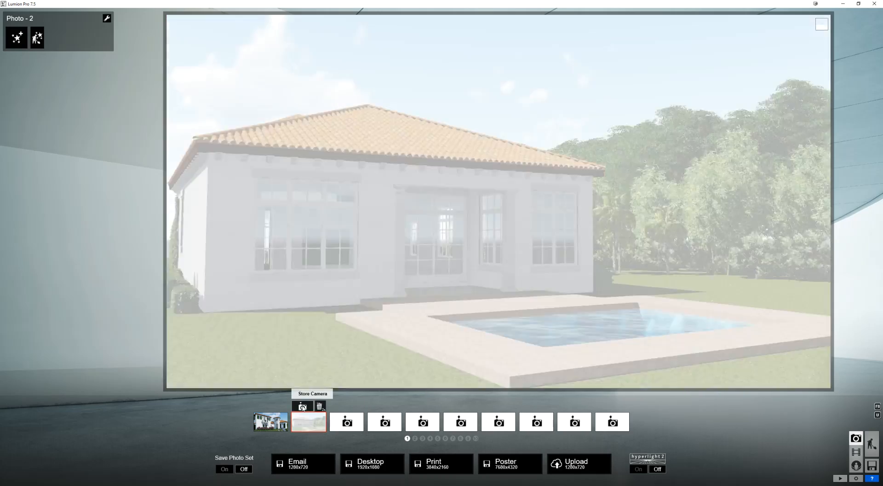
- Load the saved Test Mode.lme effects file into Photo 2
left_click(107, 19)
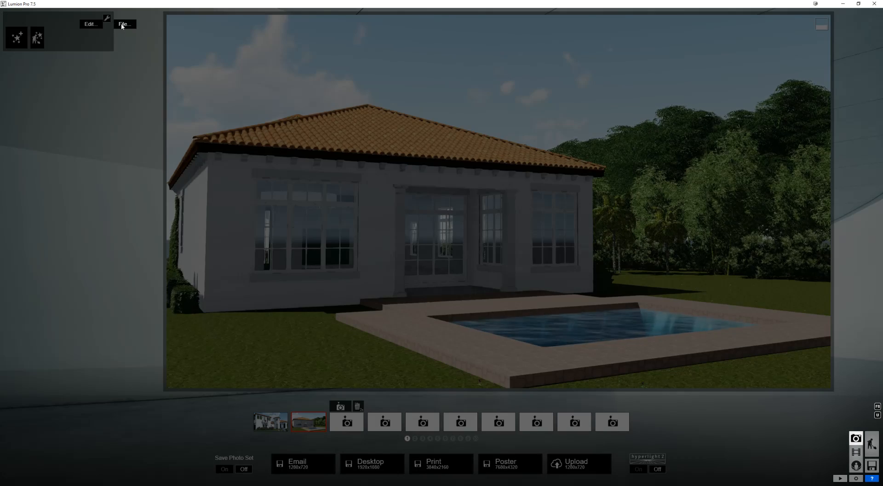
left_click(123, 25)
left_click(110, 31)
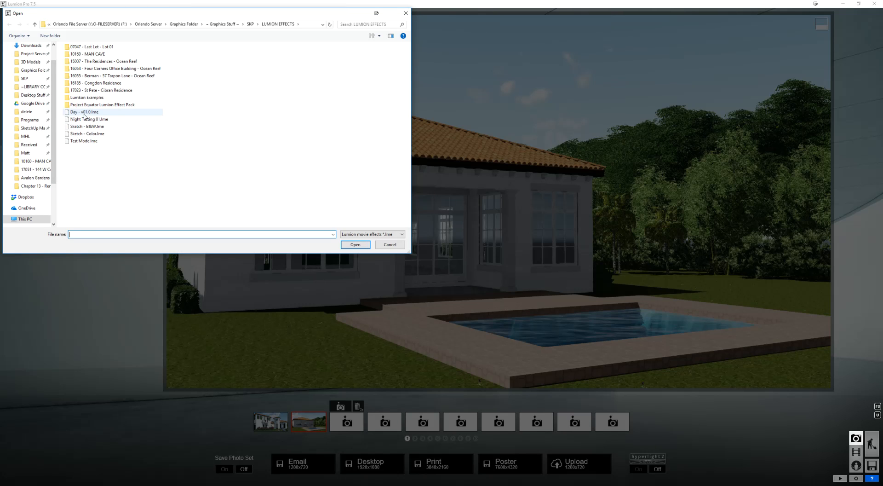
left_click(83, 141)
double_click(76, 141)
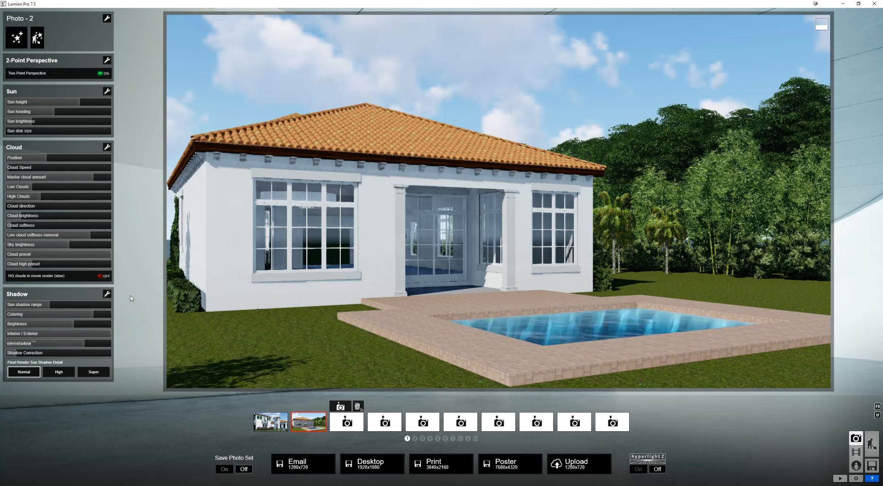
- Return to Photo 1 and add the Reflection effect
left_click(271, 421)
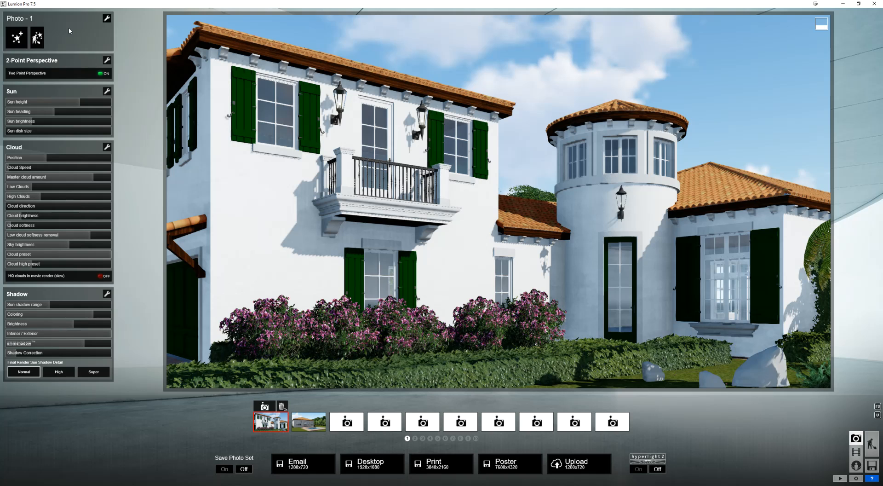
left_click(26, 39)
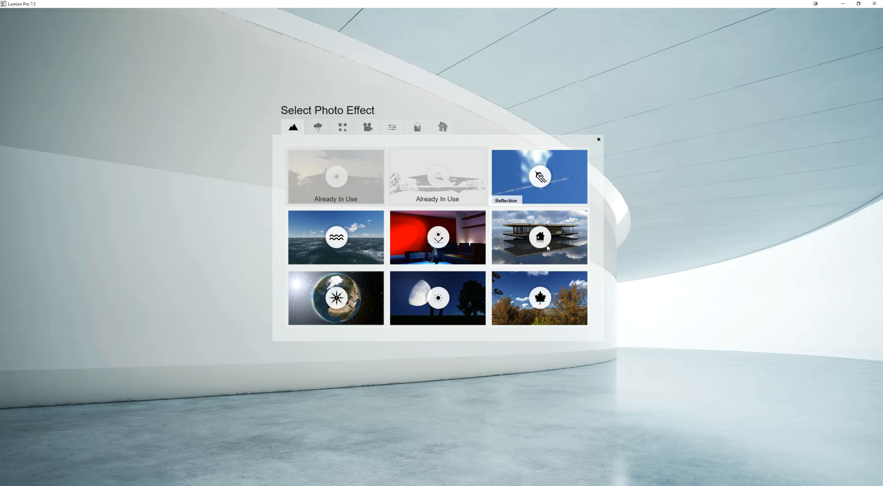
left_click(521, 246)
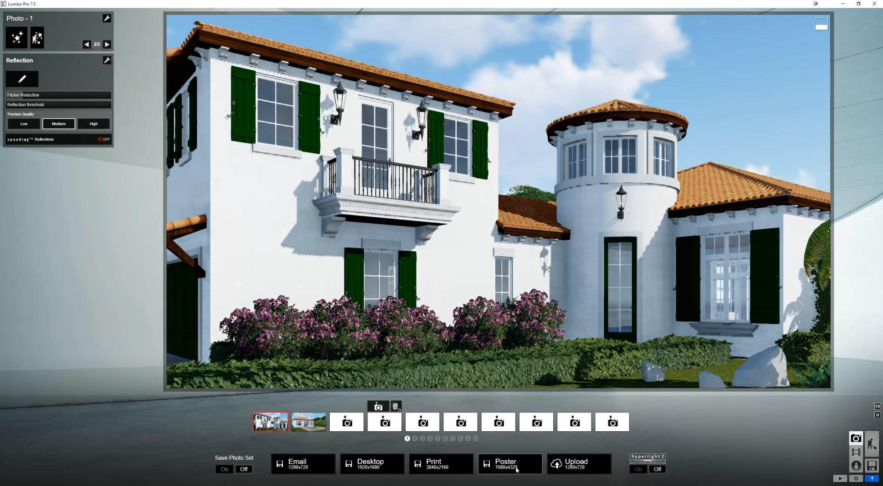
- Render Photo 1 at Desktop size (1920x1080) as a JPG named Test01 in the delete folder
left_click(374, 466)
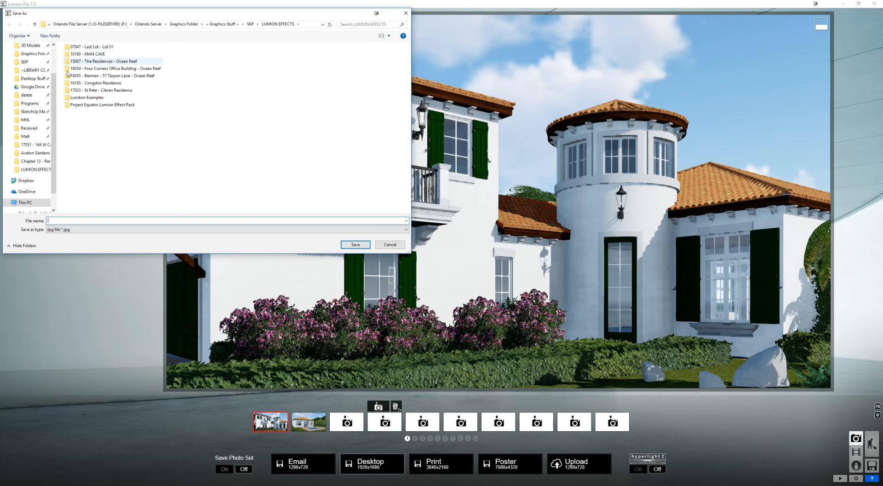
left_click(26, 95)
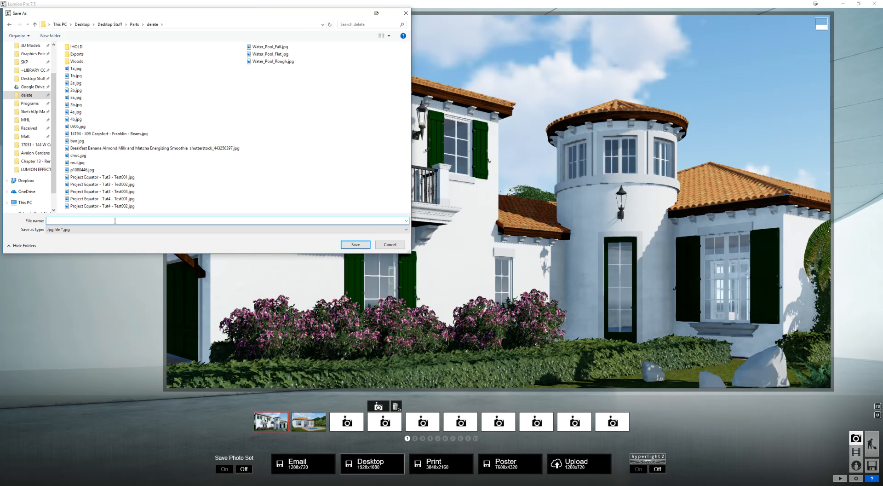
type("Test01")
left_click(356, 245)
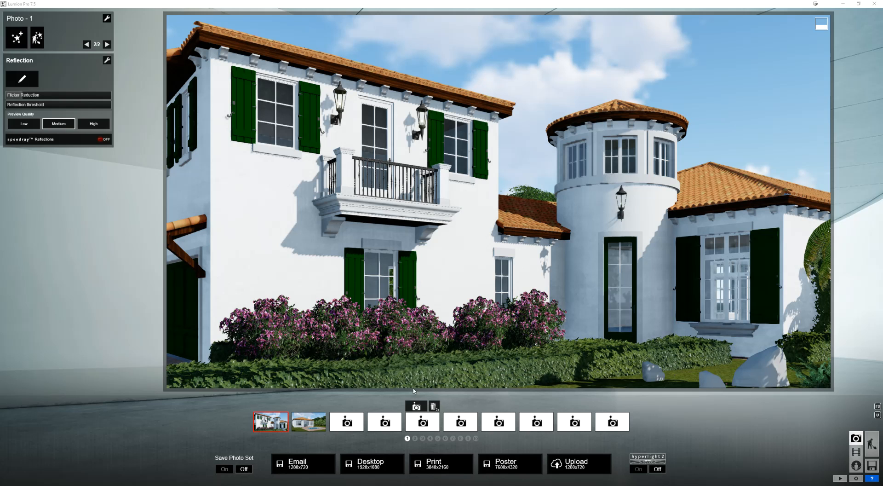
- Open the rendered Test01.jpg from the delete folder in File Explorer to examine it
key("super+e")
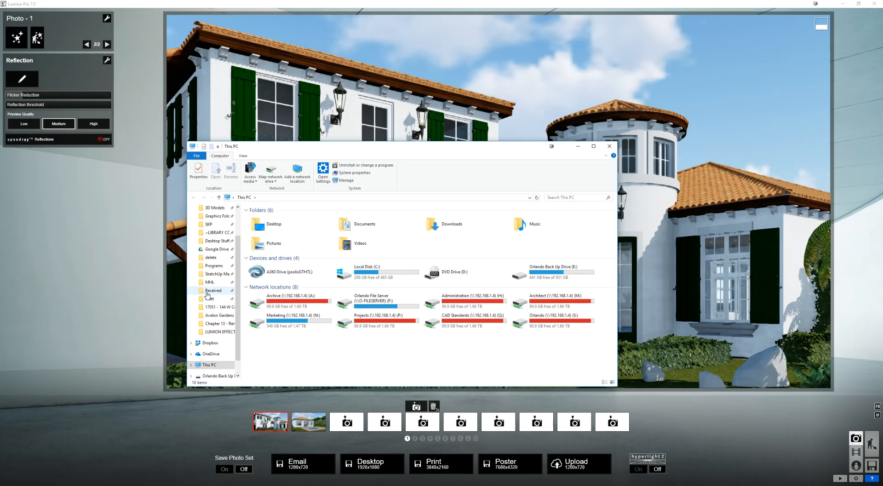
left_click(226, 258)
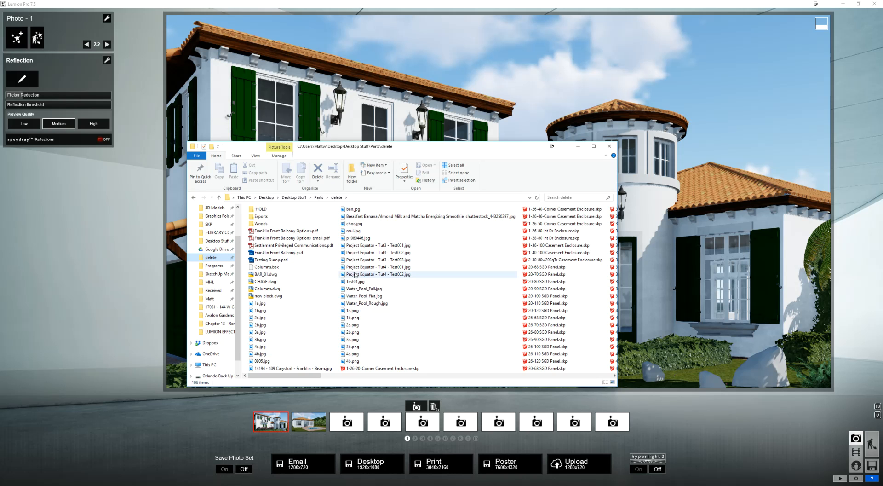
double_click(353, 280)
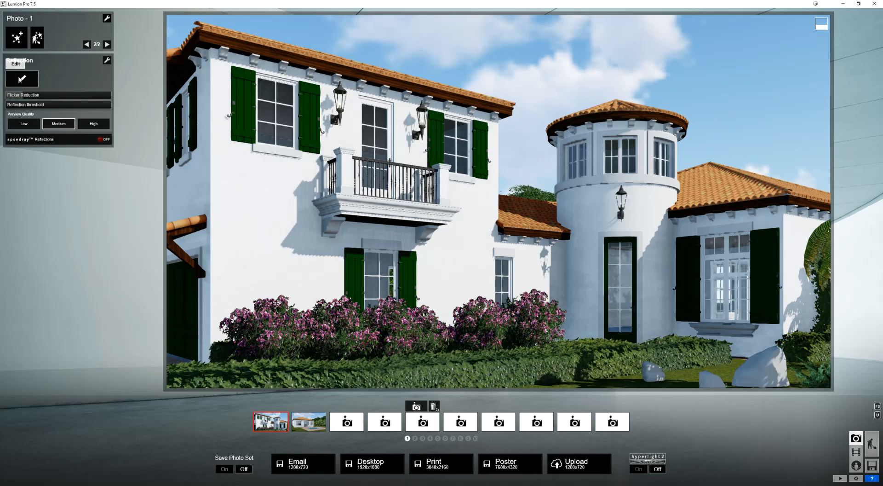
- Open the reflection planes of Photo 1's Reflection effect for editing
left_click(22, 79)
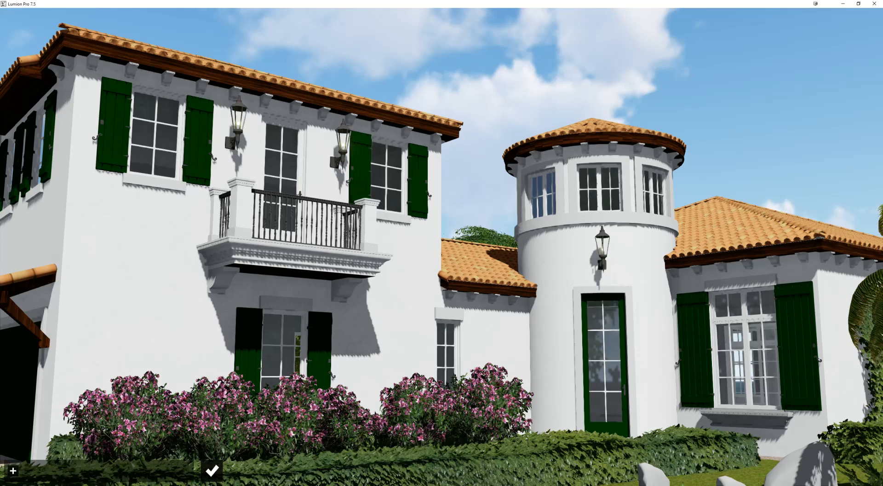
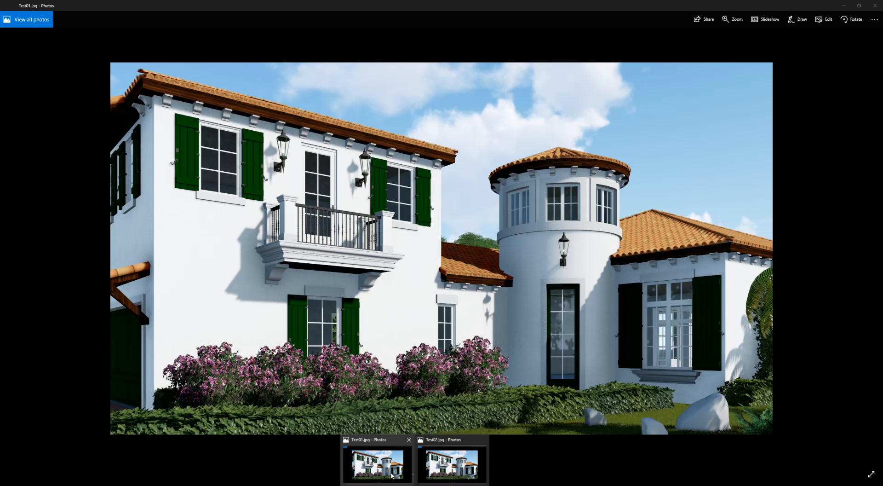
- Compare the rendered images Test01.jpg and Test02.jpg in Photos, and switch back to Lumion
left_click(392, 475)
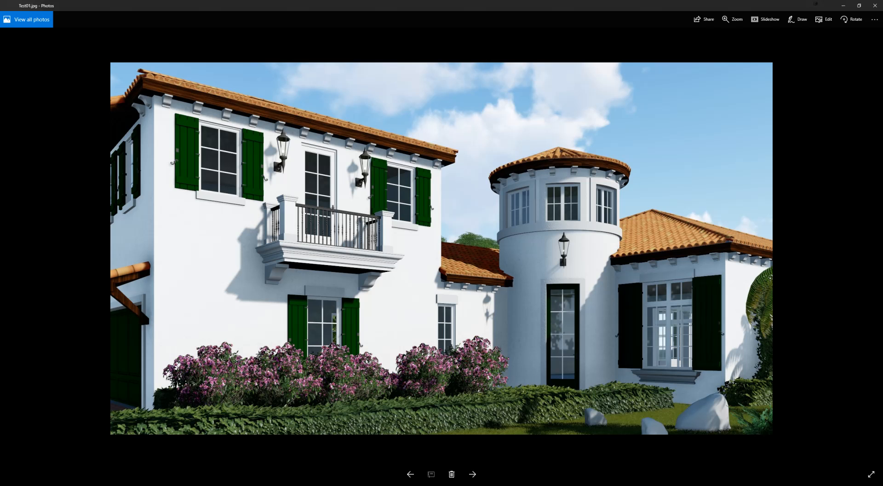
mouse_move(415, 485)
left_click(452, 460)
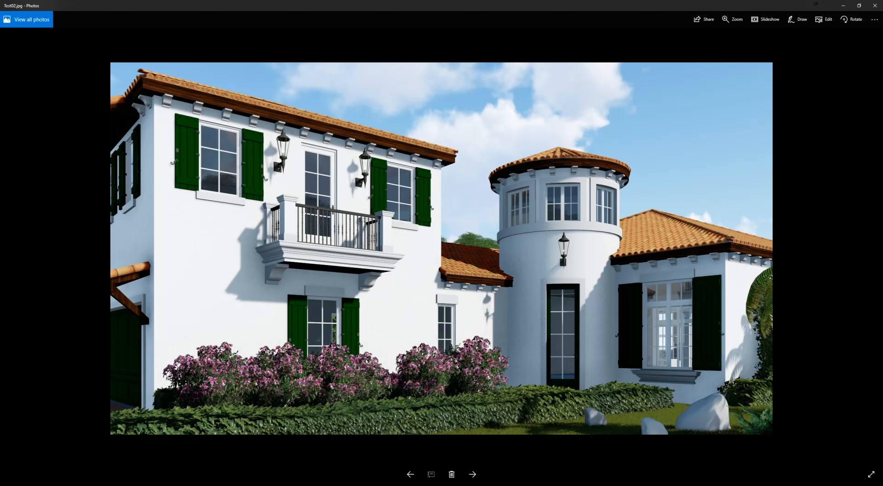
mouse_move(389, 485)
left_click(427, 484)
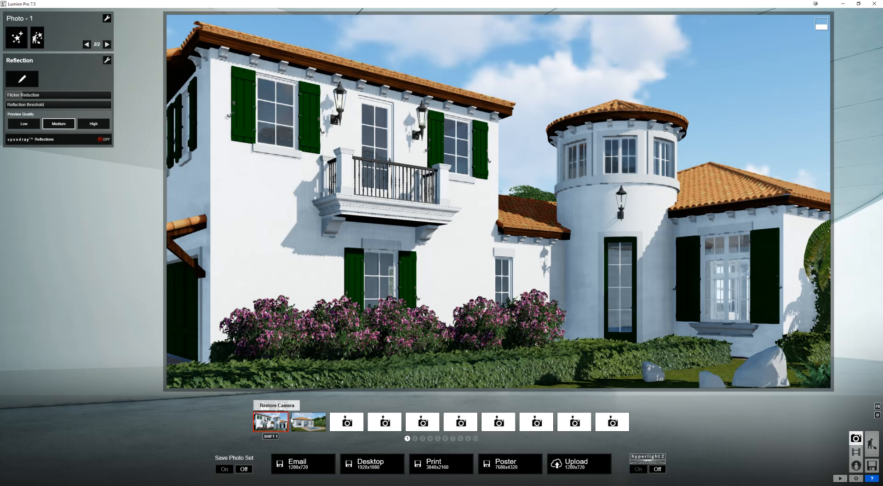
- Go to photo set page 10 and store the current camera view in its first slot, Photo 91
mouse_move(306, 409)
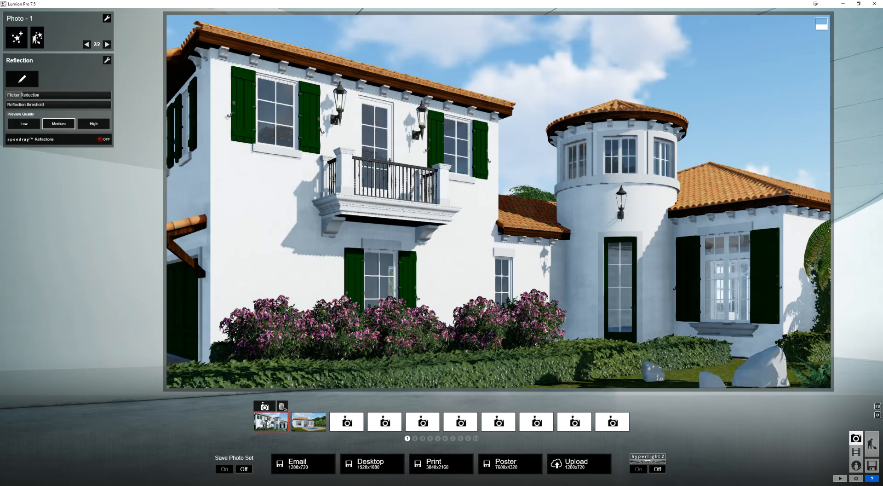
left_click(492, 438)
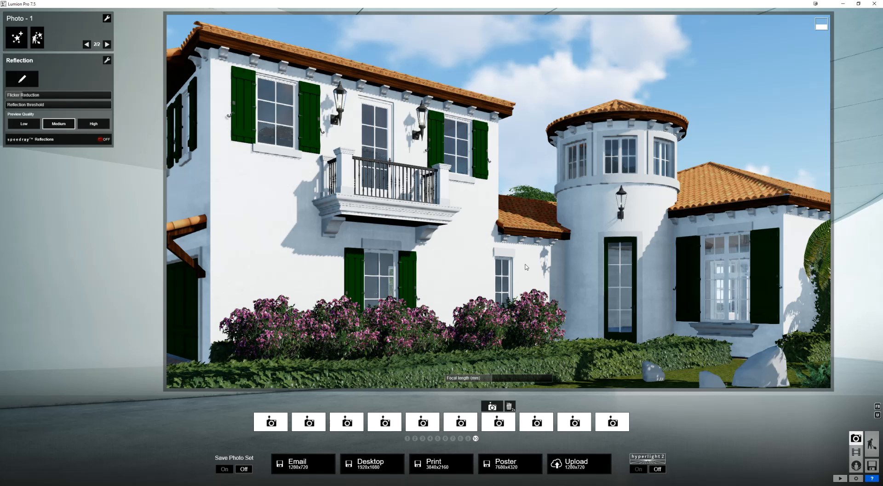
left_click(611, 421)
mouse_move(272, 416)
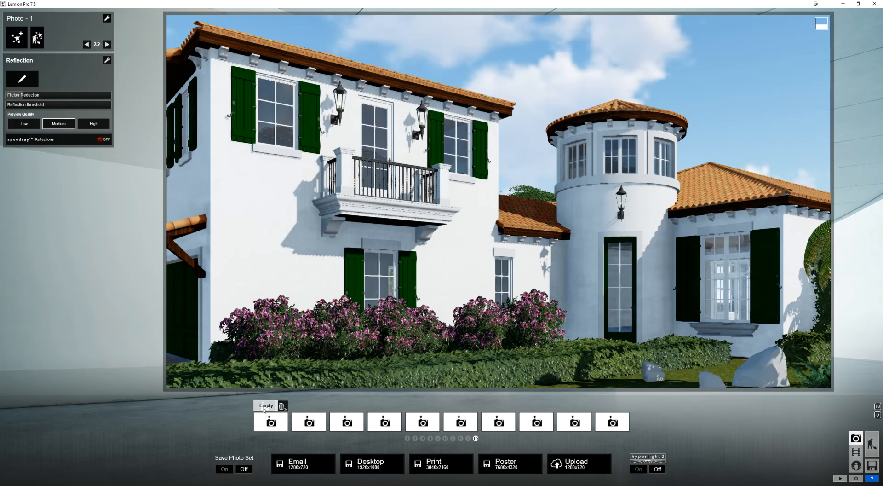
left_click(264, 407)
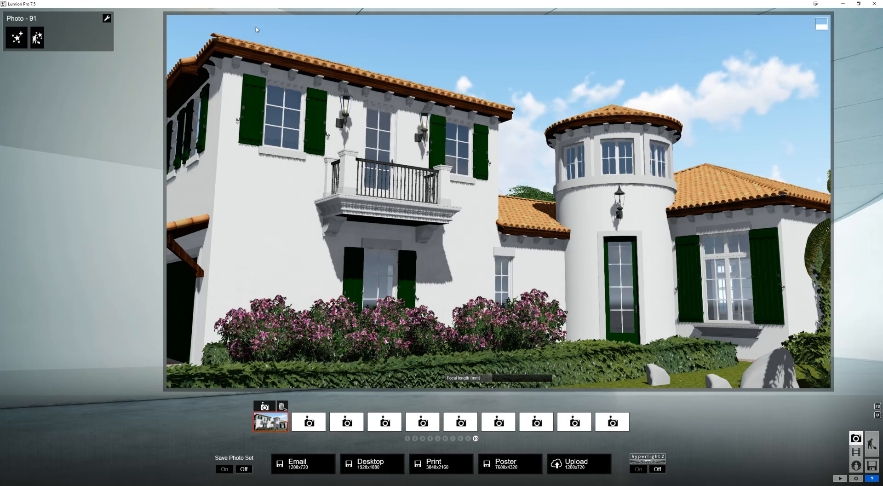
- Load the saved Test Mode.lme effects file into Photo 91
left_click(106, 19)
left_click(124, 21)
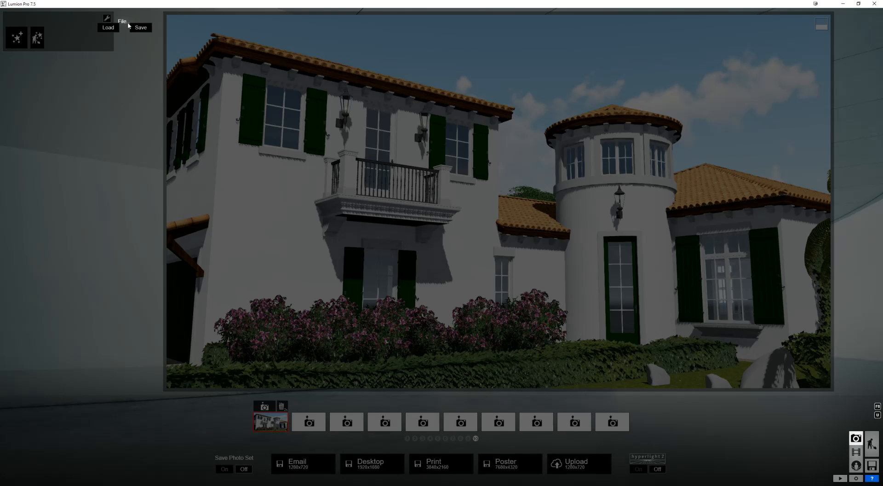
left_click(108, 28)
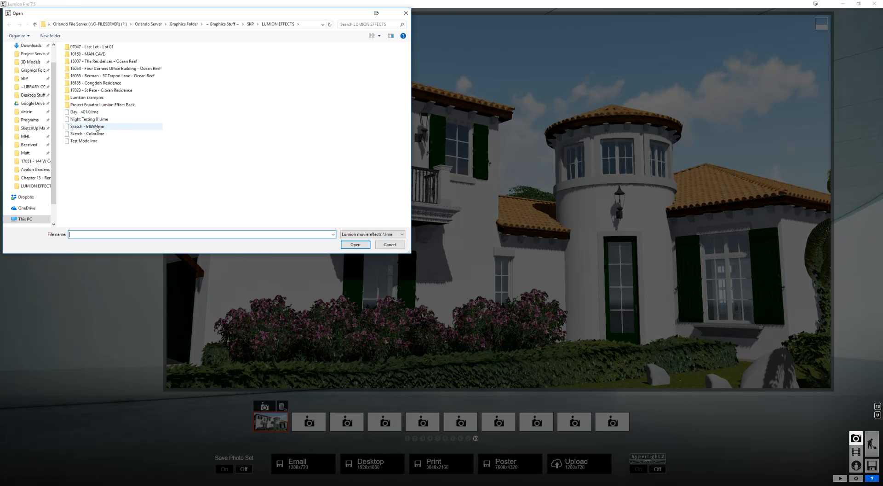
double_click(84, 142)
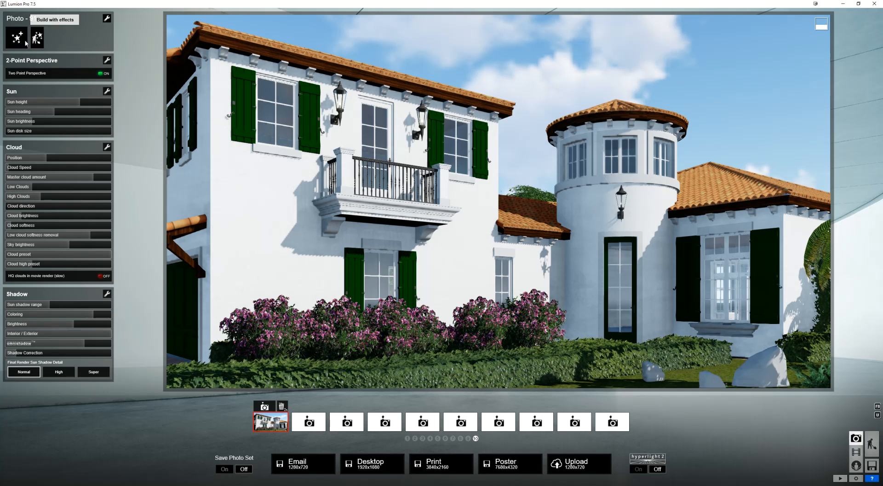
- Add the Sketch effect to Photo 91
left_click(26, 41)
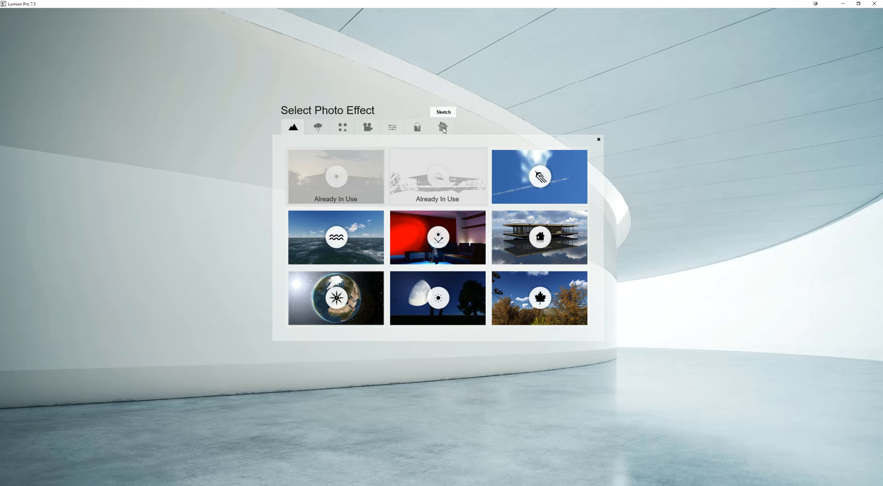
left_click(443, 128)
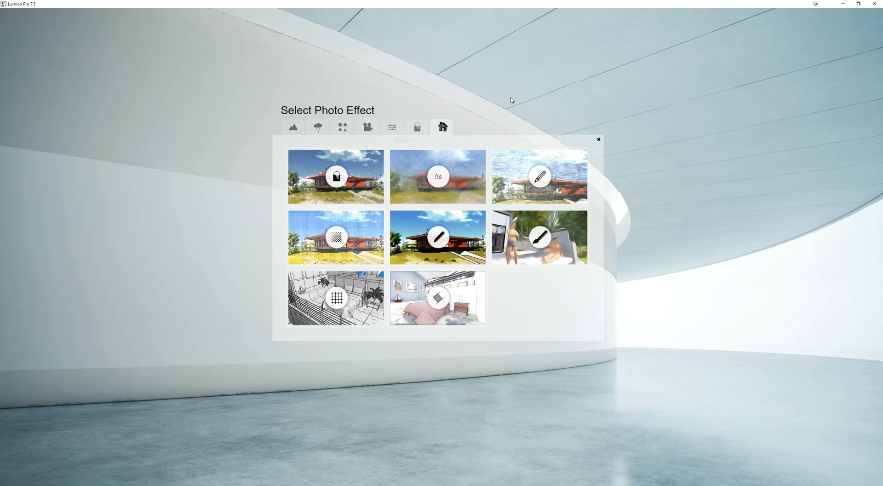
left_click(568, 169)
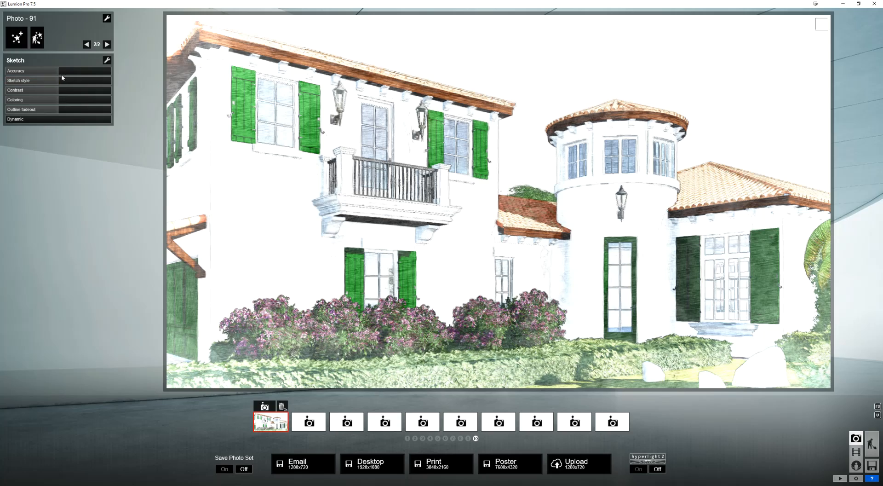
- Set the Sketch effect's Accuracy to 2.0, lower its Sketch style, and raise its Coloring and Outline fadeout
mouse_move(62, 72)
left_mouse_down()
mouse_move(101, 72)
mouse_move(5, 75)
mouse_move(115, 79)
left_mouse_up()
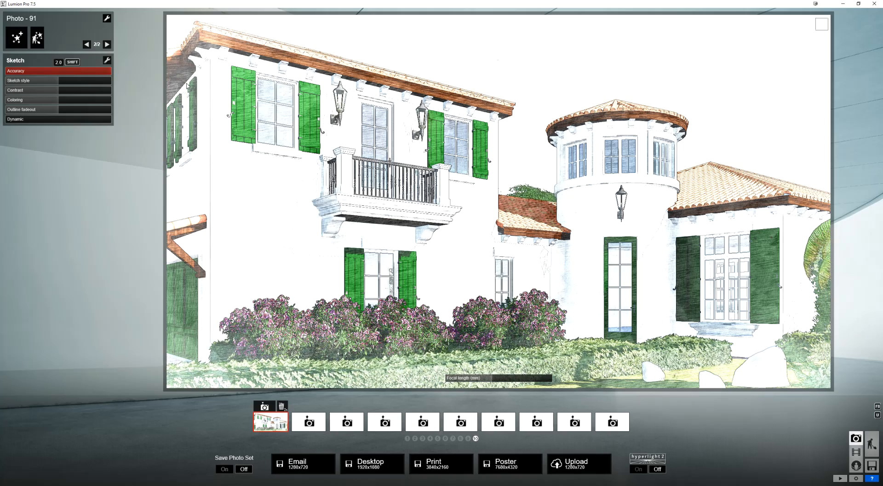
mouse_move(186, 85)
left_mouse_down()
mouse_move(88, 72)
mouse_move(6, 76)
mouse_move(115, 80)
mouse_move(28, 81)
mouse_move(72, 81)
mouse_move(59, 83)
left_mouse_up()
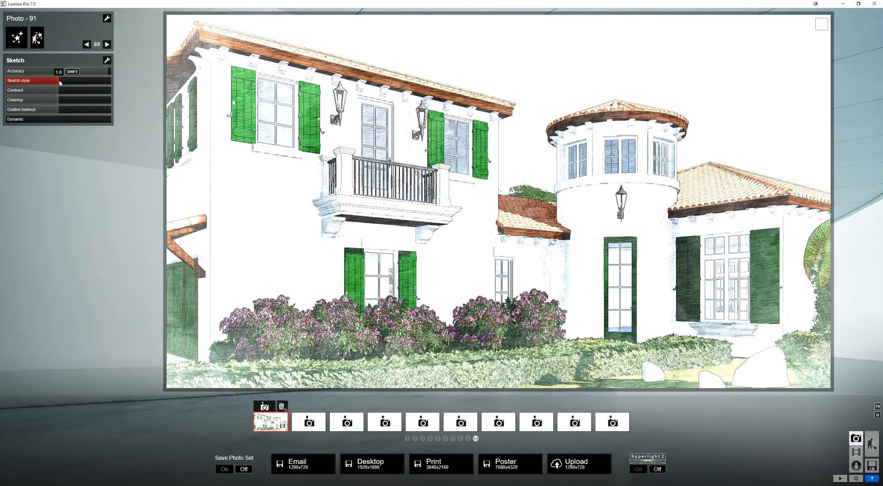
mouse_move(60, 83)
left_mouse_down()
mouse_move(74, 82)
mouse_move(35, 81)
mouse_move(97, 102)
mouse_move(31, 107)
left_mouse_up()
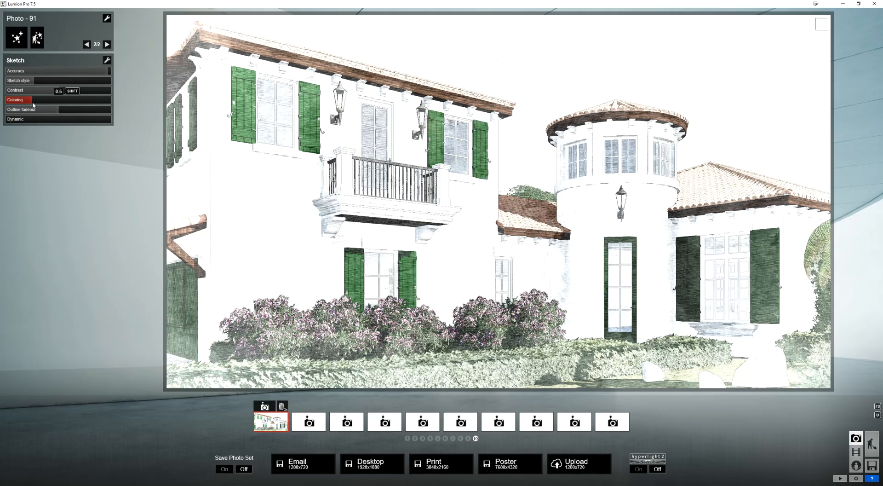
mouse_move(65, 108)
left_mouse_down()
mouse_move(109, 109)
mouse_move(22, 110)
mouse_move(79, 108)
left_mouse_up()
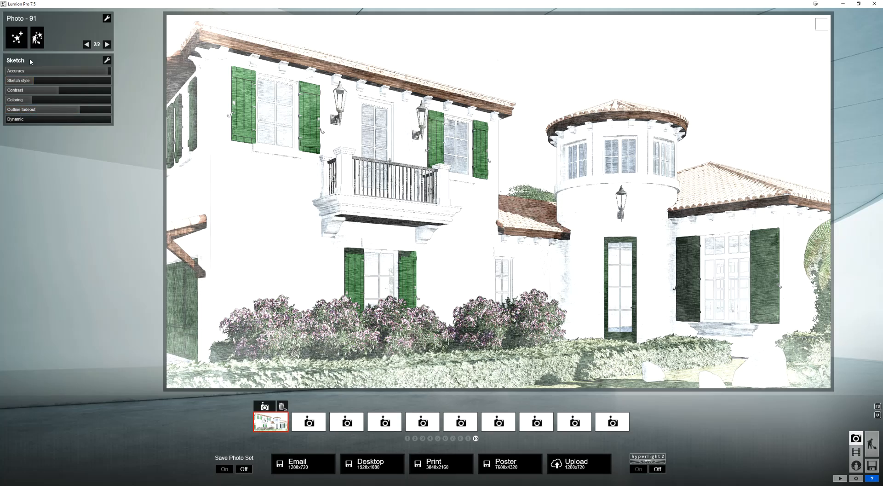
mouse_move(19, 120)
left_mouse_down()
mouse_move(56, 121)
mouse_move(7, 121)
left_mouse_up()
left_click_drag(69, 103, 73, 102)
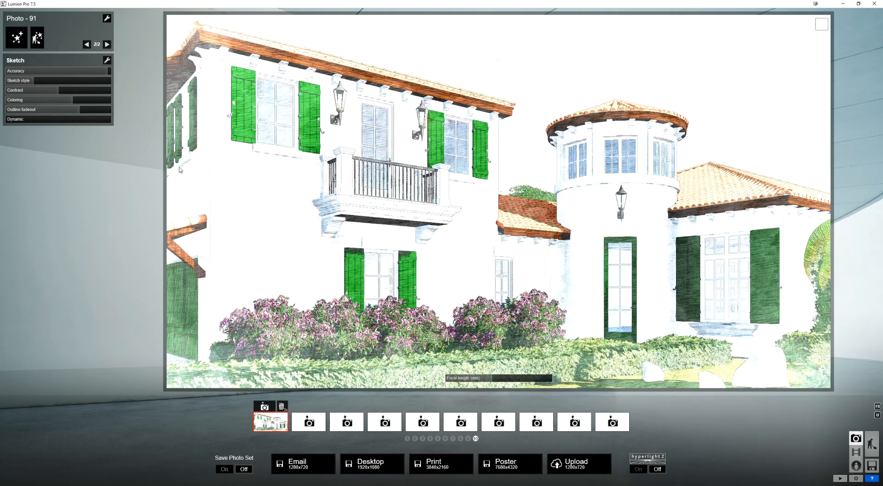
left_click(17, 37)
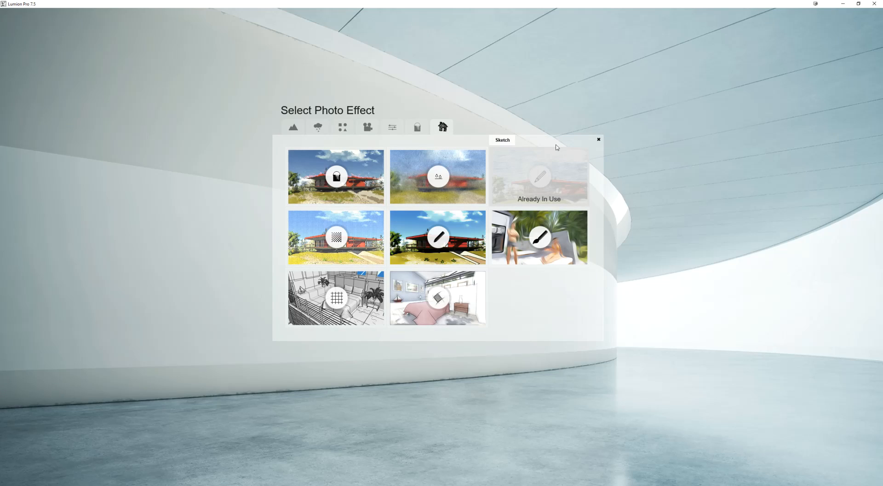
left_click(598, 139)
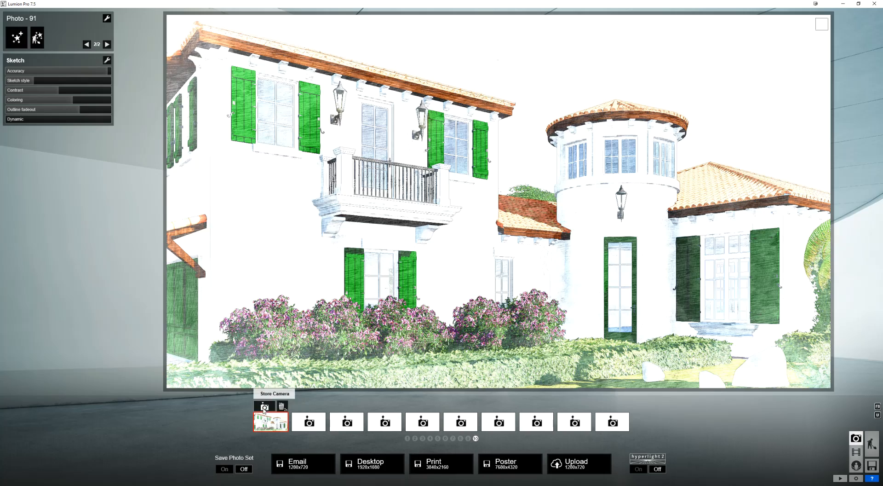
- Select the empty second slot, Photo 92, and load the Test Mode.lme effects file into it
left_click(299, 423)
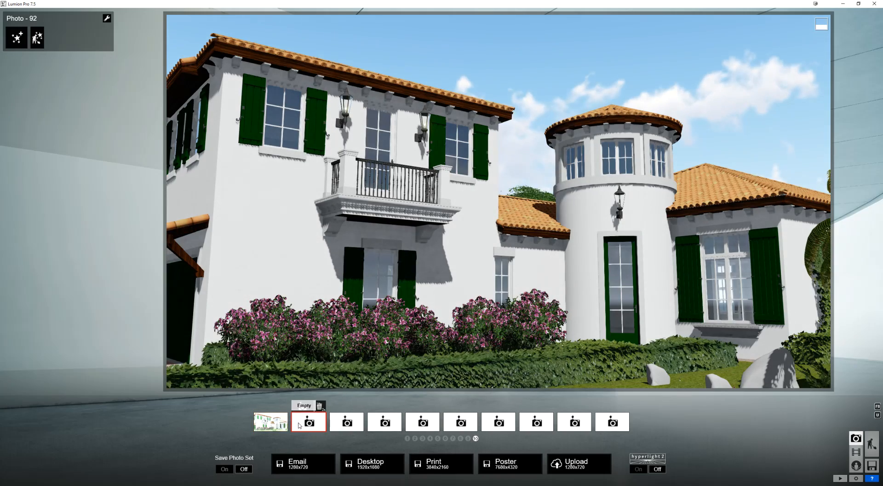
left_click(108, 19)
left_click(124, 23)
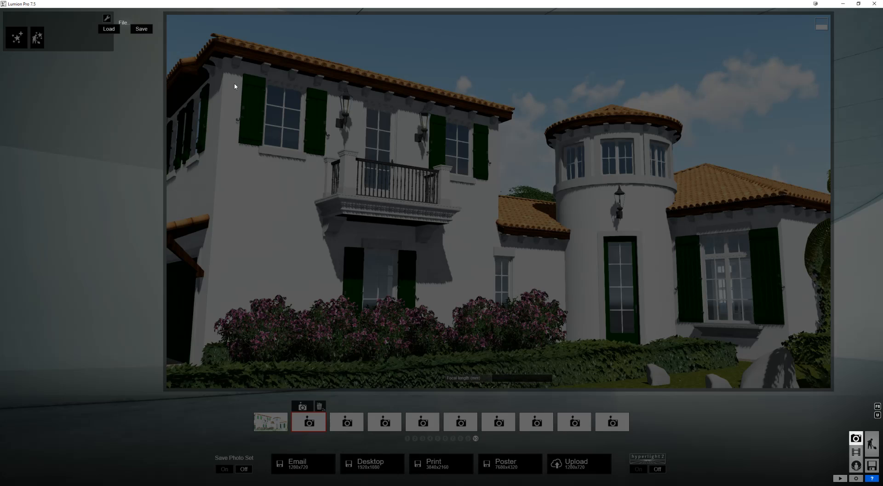
left_click(117, 30)
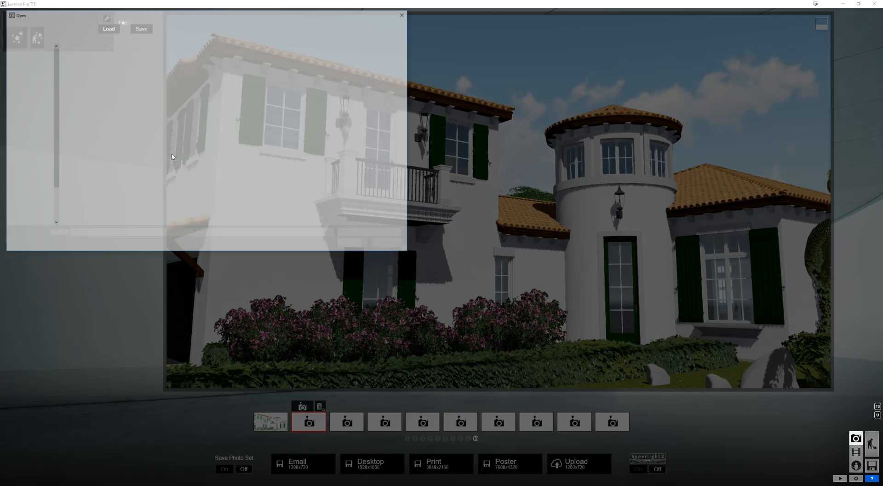
left_click(86, 141)
left_click(355, 244)
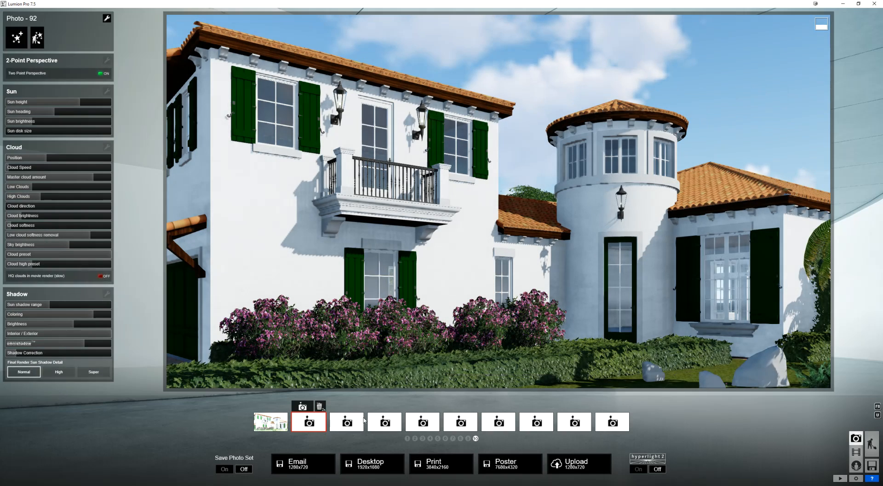
- Add the Painting effect to Photo 92 with a near-maximum Smear size and reduced Style and Impression, and store its camera view
left_click(26, 35)
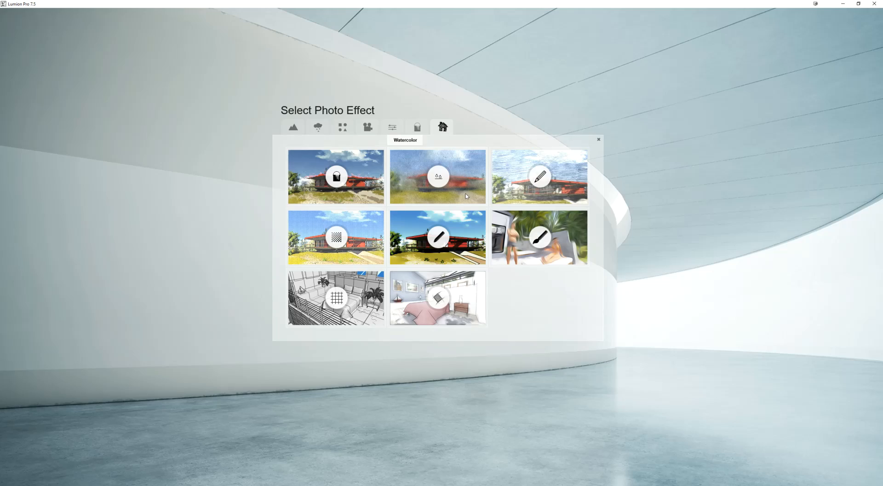
left_click(355, 169)
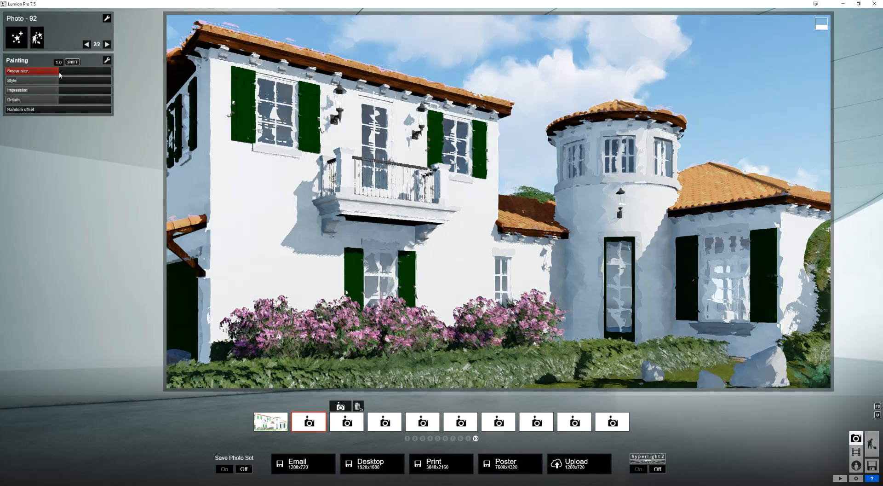
left_click_drag(59, 72, 109, 74)
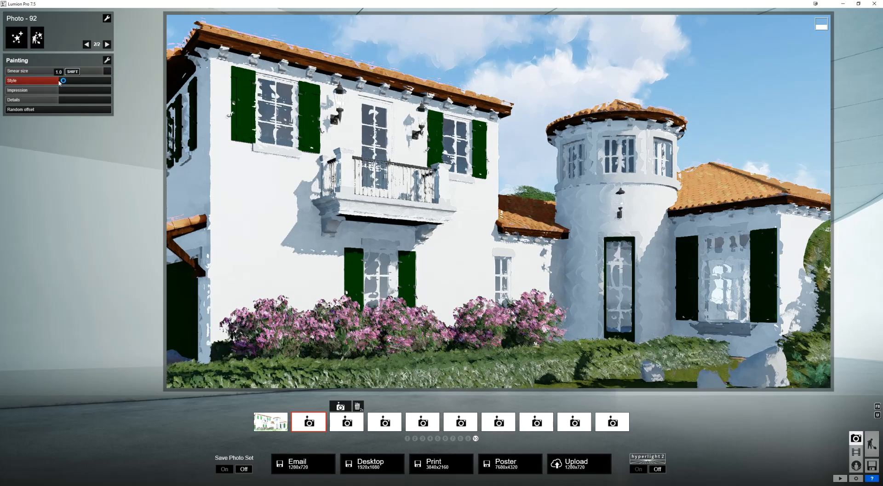
mouse_move(60, 82)
left_mouse_down()
mouse_move(35, 82)
mouse_move(115, 90)
mouse_move(29, 89)
mouse_move(107, 100)
mouse_move(6, 100)
mouse_move(64, 93)
left_mouse_up()
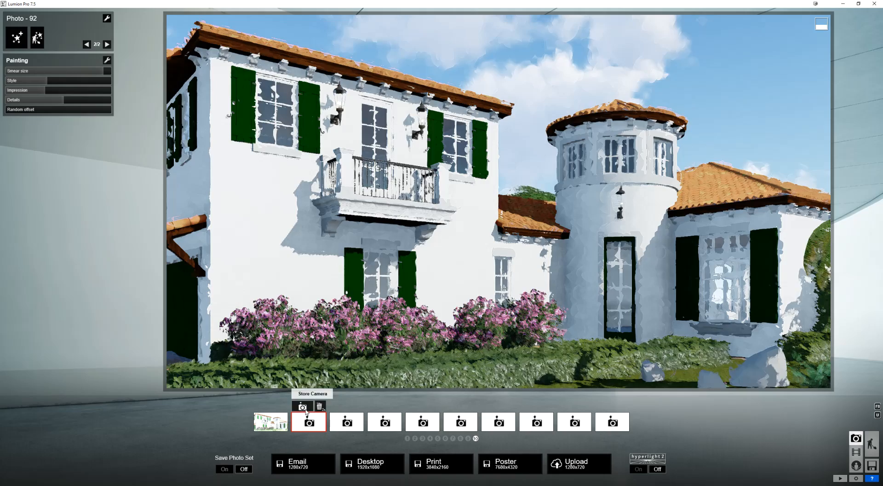
left_click(305, 407)
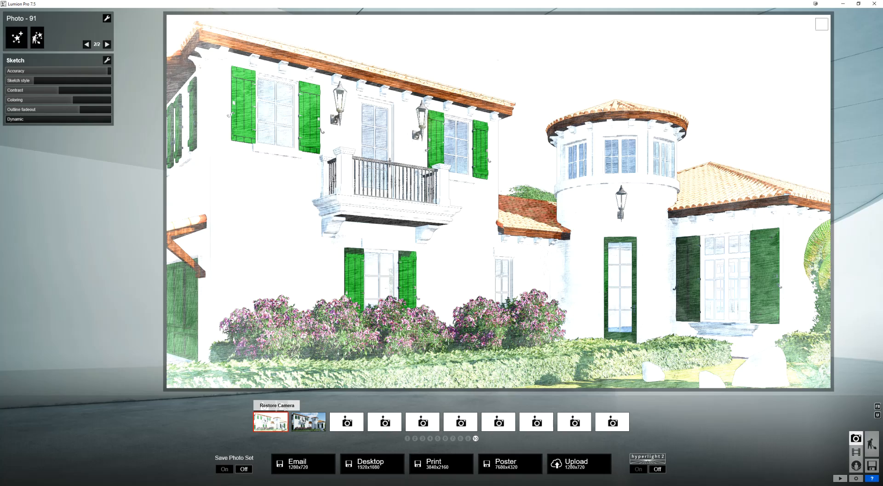
left_click(308, 422)
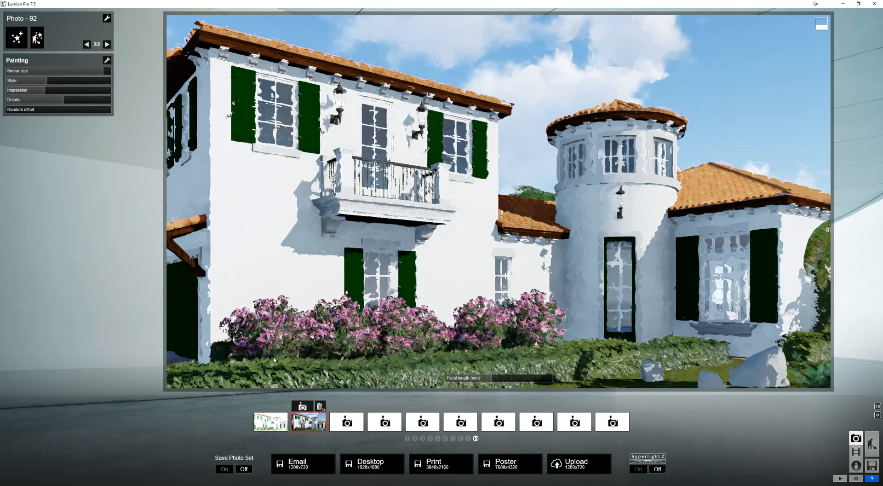
- Select the empty third slot, Photo 93, store the current camera view in it, and load the Test Mode.lme effects file
left_click(346, 421)
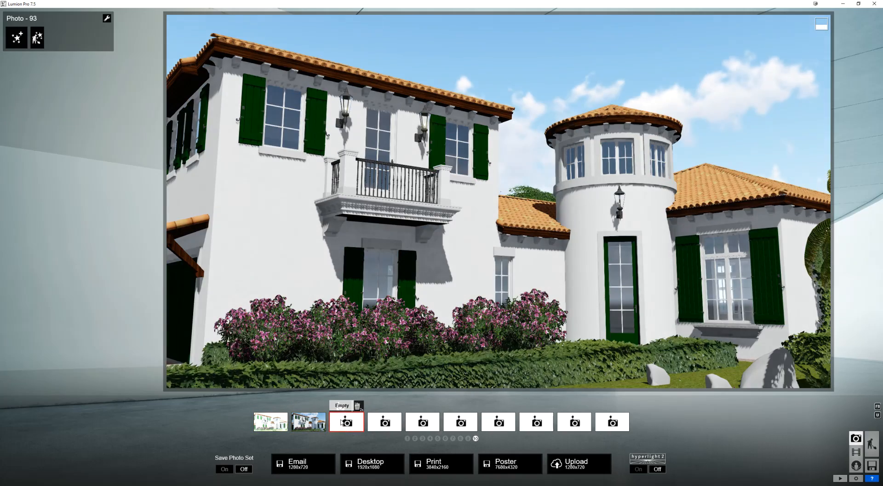
left_click(340, 407)
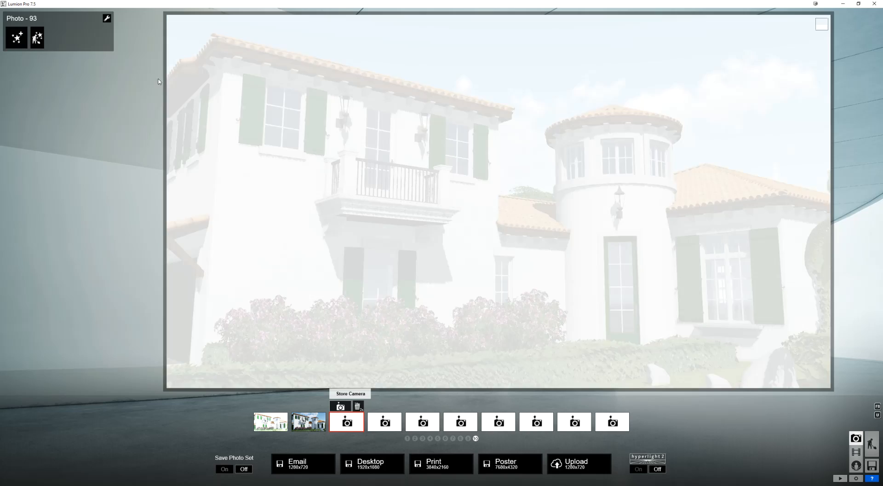
left_click(107, 18)
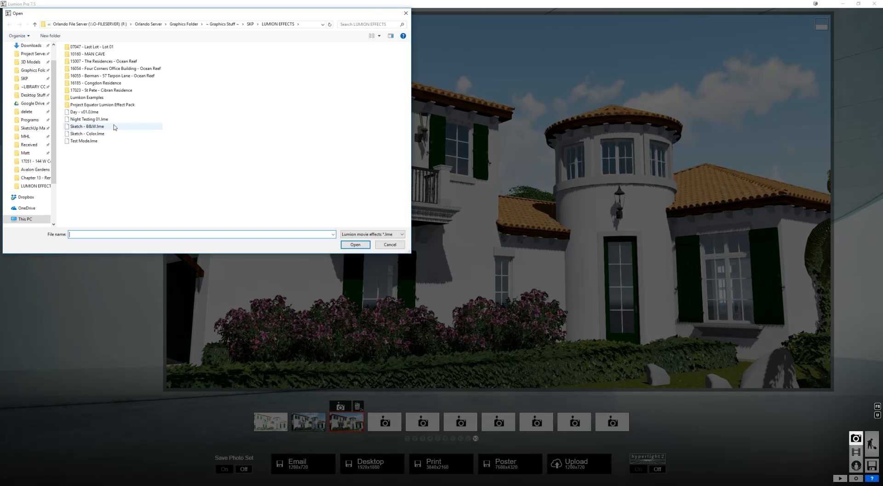
double_click(81, 142)
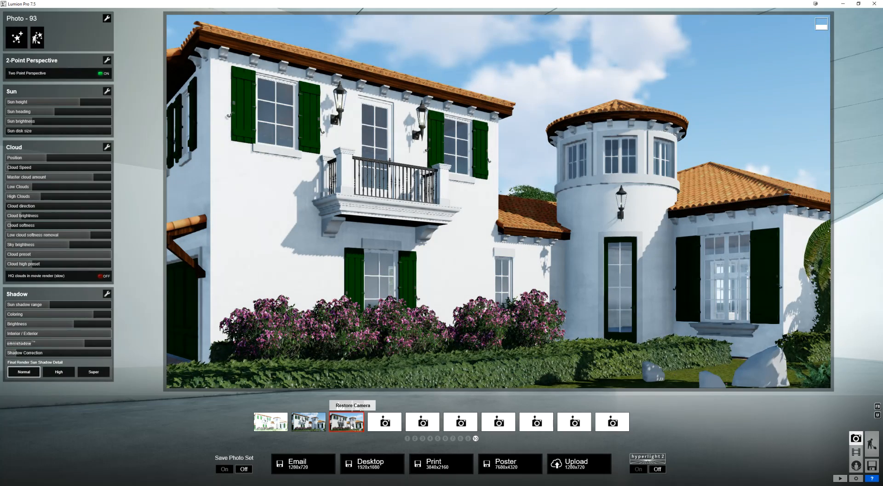
- Add the Sketch effect and the Watercolor effect to Photo 93
left_click(18, 36)
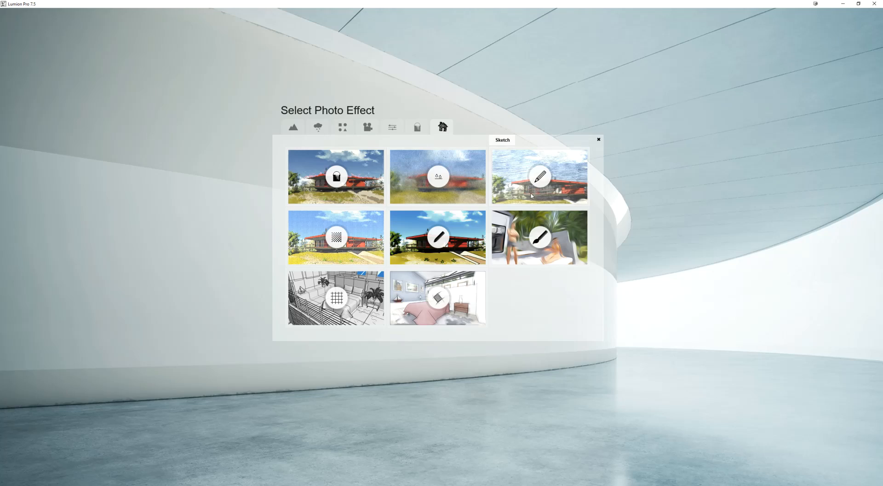
left_click(535, 175)
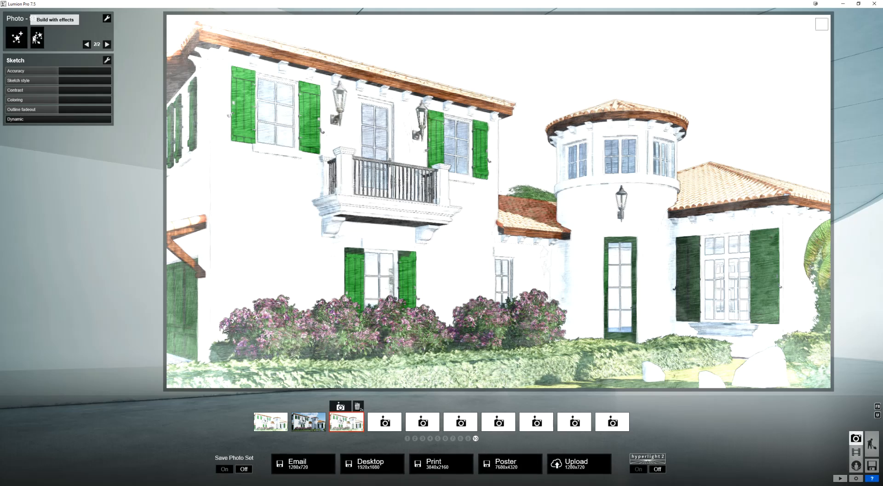
left_click(20, 39)
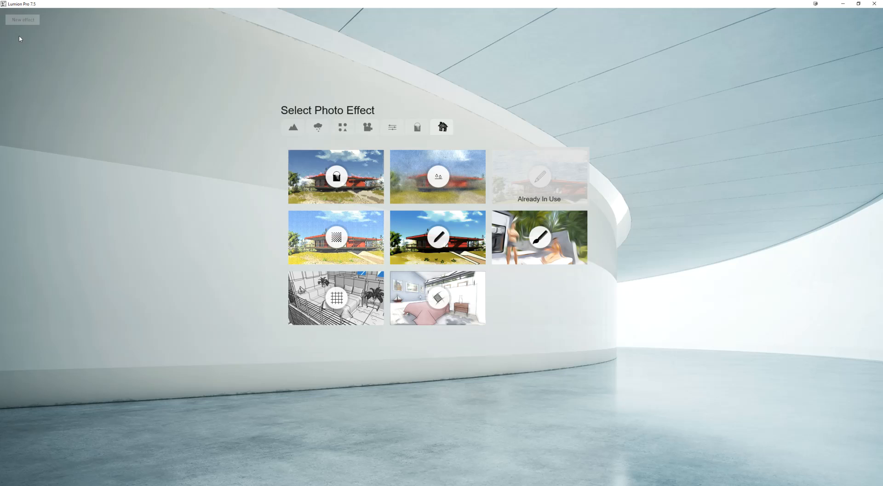
left_click(458, 169)
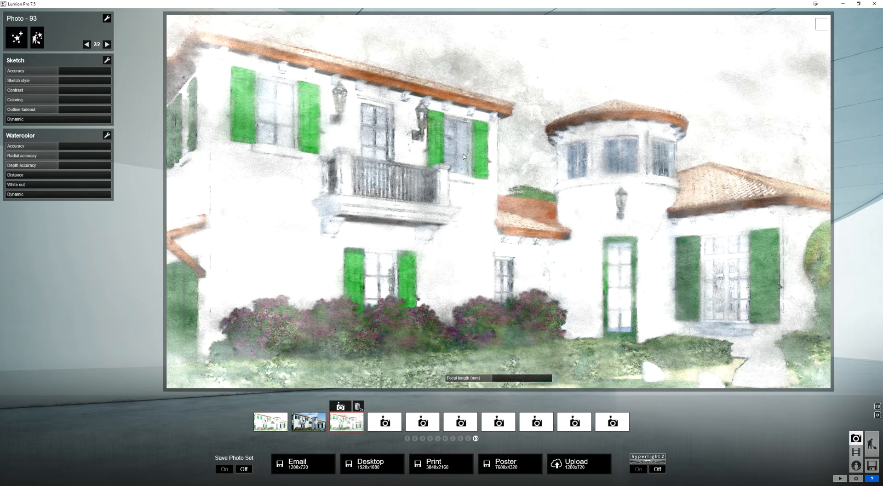
- Raise Photo 93's Sketch Accuracy, style, Contrast and Coloring, lower Watercolor Radial and Depth accuracy, set White out to about two-thirds, and store the camera
left_click_drag(52, 72, 87, 72)
mouse_move(62, 146)
left_mouse_down()
mouse_move(127, 149)
mouse_move(58, 158)
mouse_move(86, 165)
mouse_move(32, 163)
mouse_move(45, 166)
left_mouse_up()
mouse_move(61, 80)
left_mouse_down()
mouse_move(103, 80)
mouse_move(53, 93)
mouse_move(82, 92)
left_mouse_up()
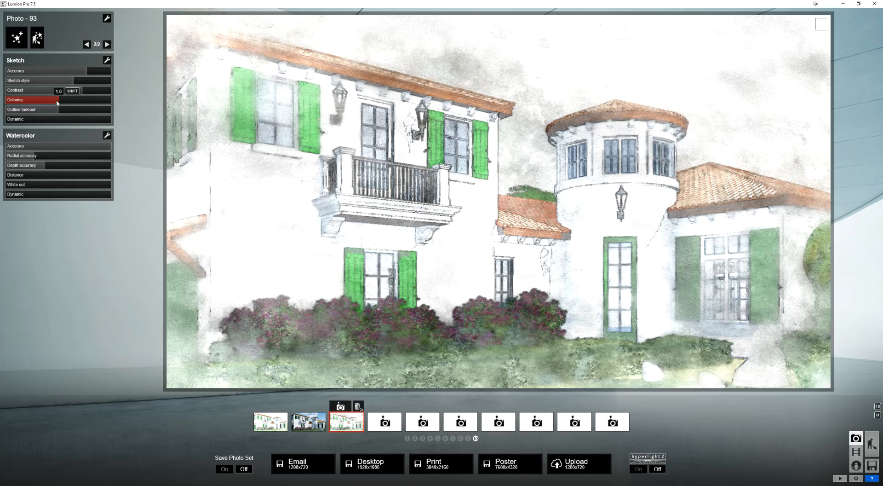
left_click_drag(56, 102, 75, 104)
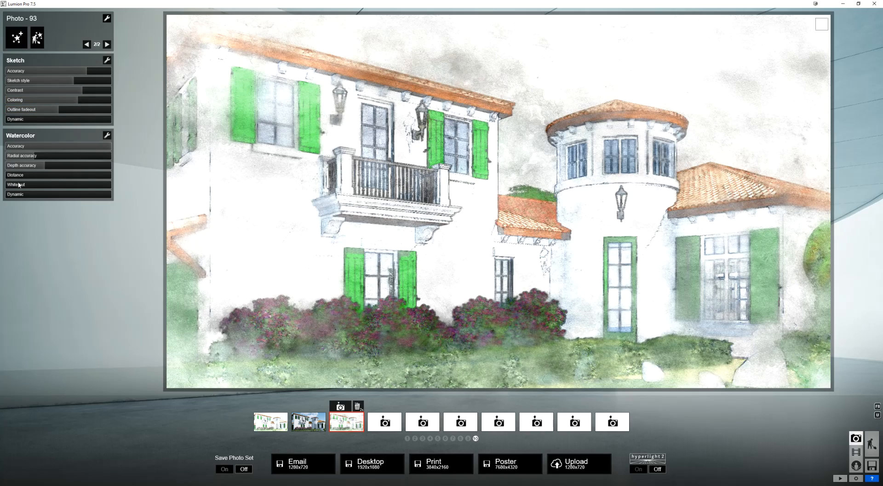
left_click_drag(25, 184, 75, 186)
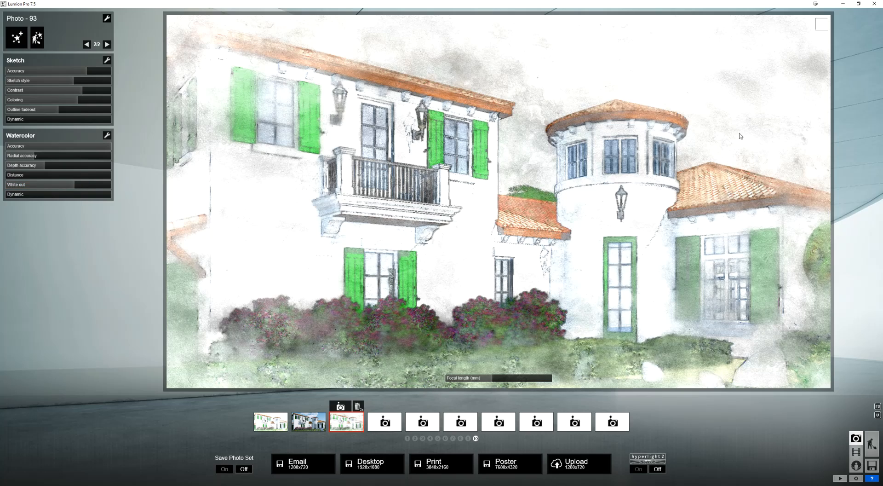
left_click(340, 406)
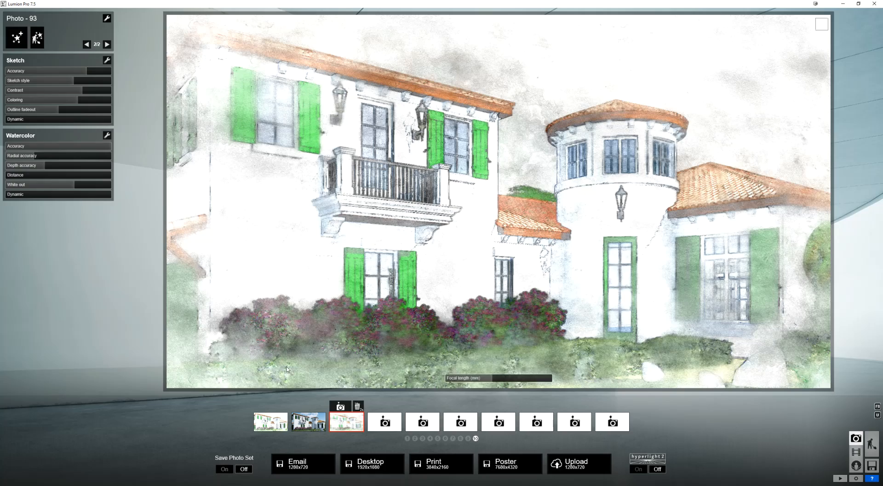
- Compare the stylized variants by viewing Photo 92, Photo 93 and Photo 91 in turn
left_click(308, 424)
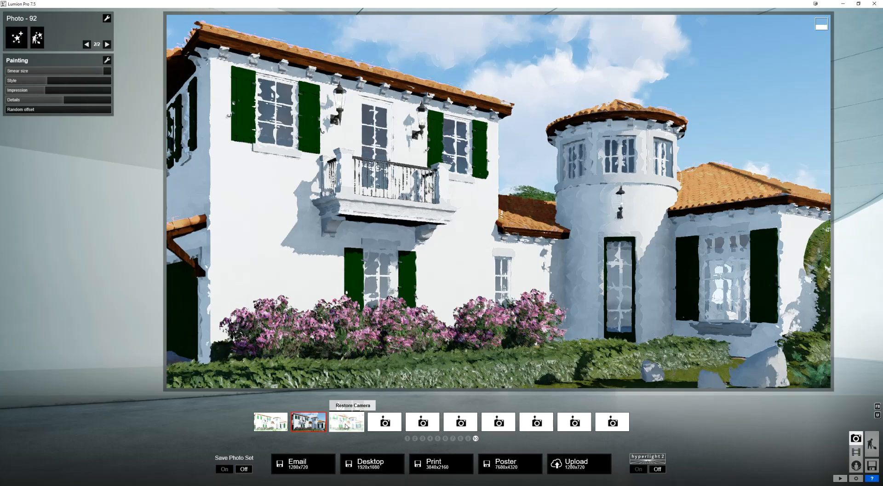
left_click(346, 426)
left_click(275, 426)
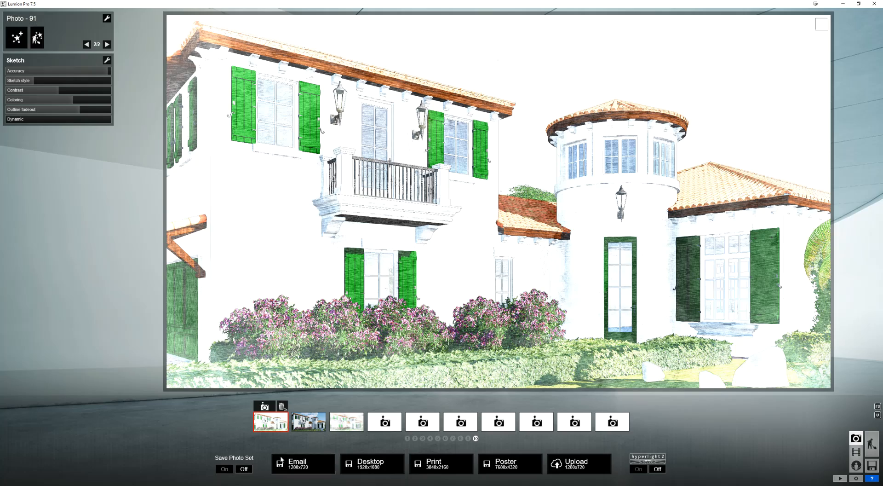
- Go to Photo 1 in the first photo set and add the Analog Color Lab effect to it
left_click(407, 438)
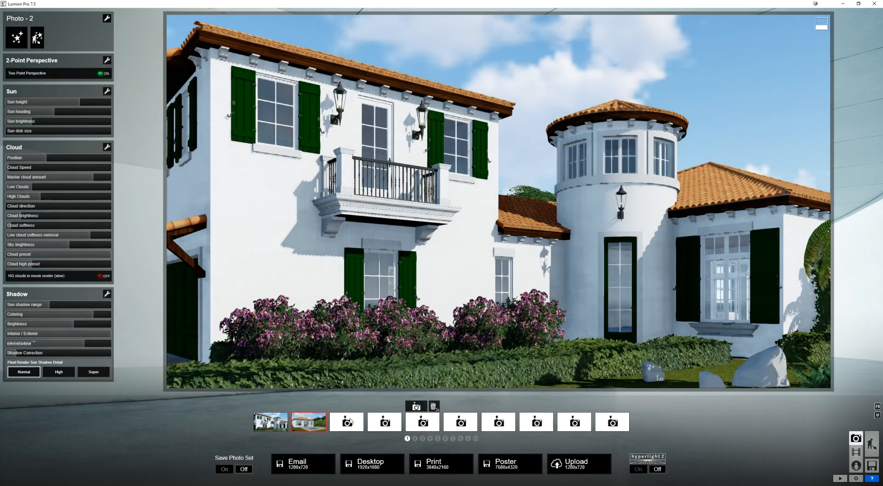
left_click(263, 425)
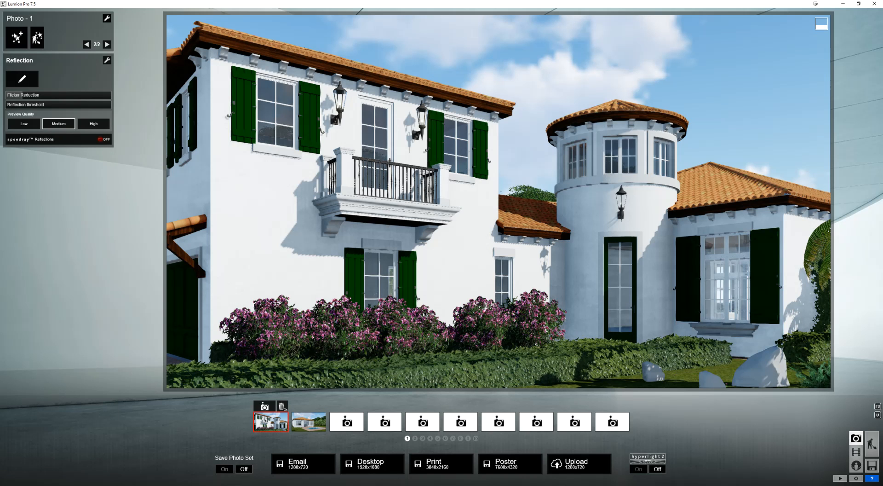
left_click(16, 38)
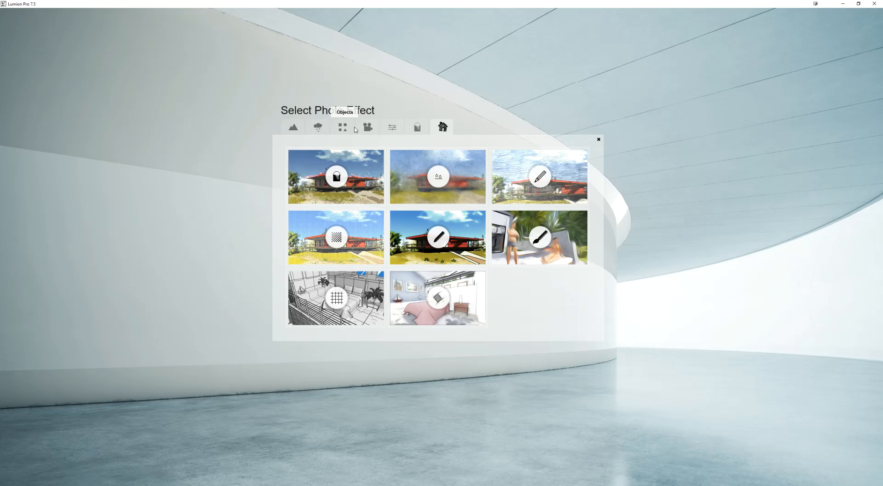
left_click(366, 127)
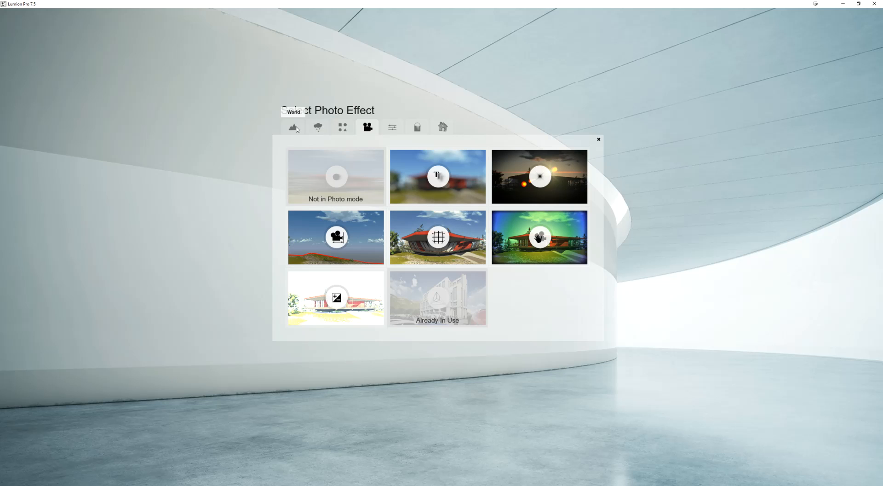
left_click(392, 129)
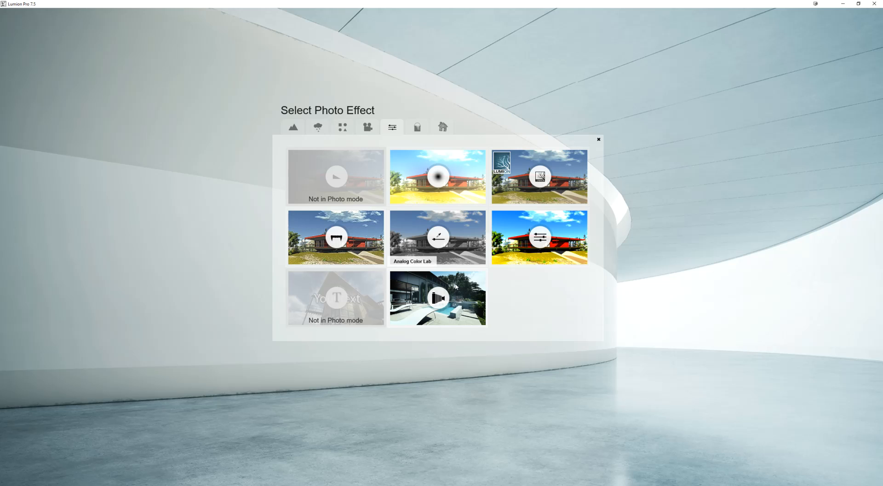
left_click(456, 286)
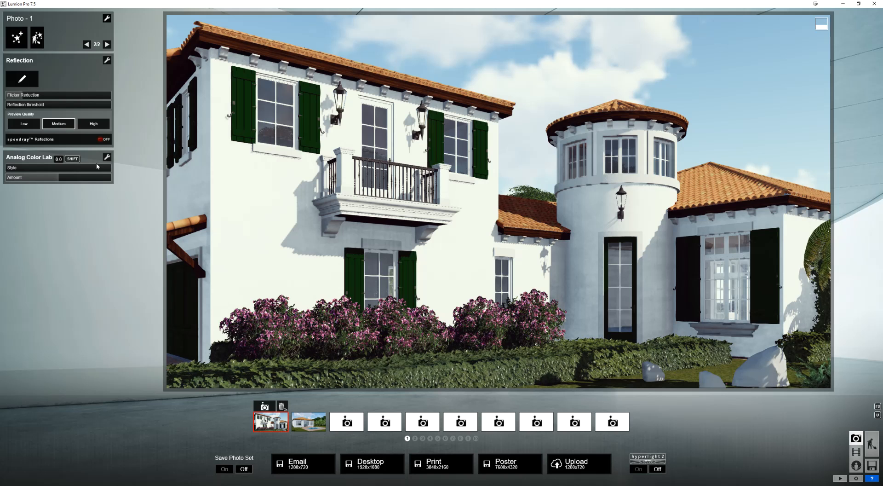
- Hide and unhide the Analog Color Lab effect to compare Photo 1 with and without it
left_click(107, 157)
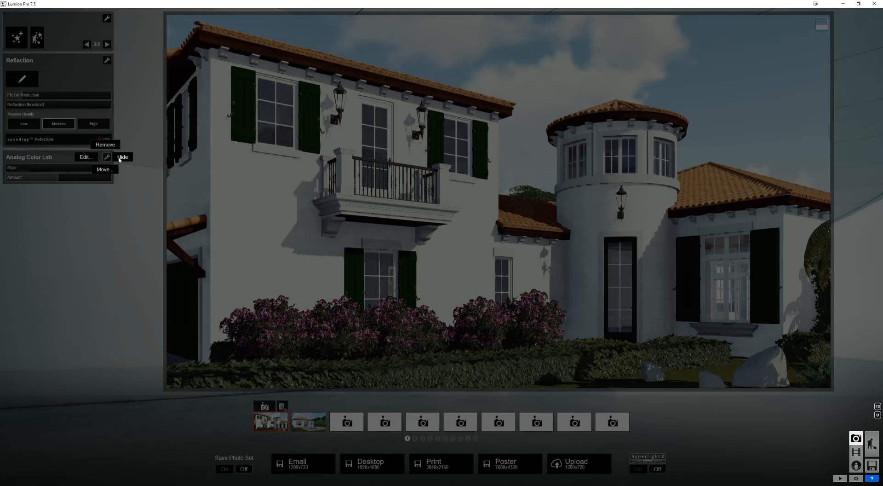
left_click(122, 157)
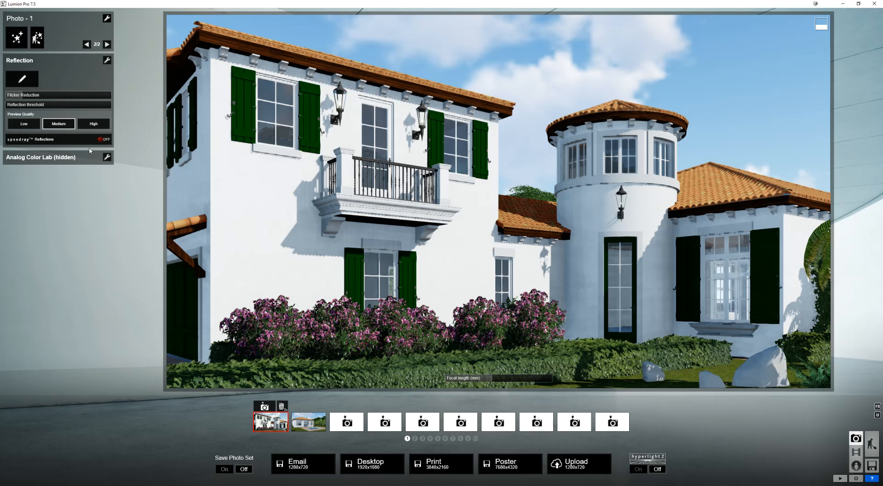
left_click(107, 159)
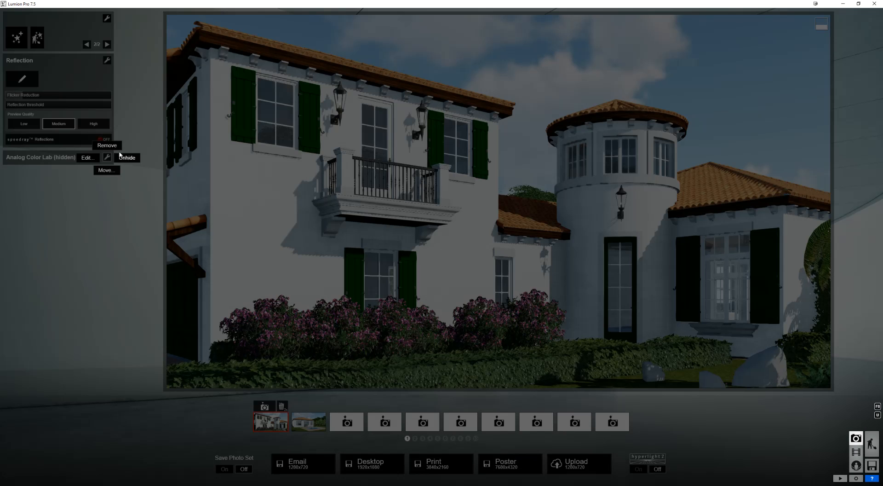
left_click(126, 159)
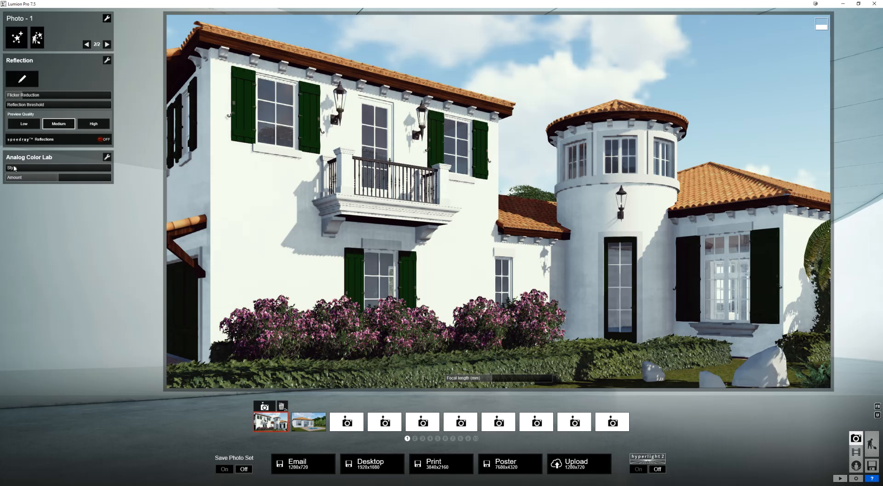
- Try several Analog Color Lab styles on Photo 1 and leave the Style at a little under three-quarters of its range
mouse_move(10, 171)
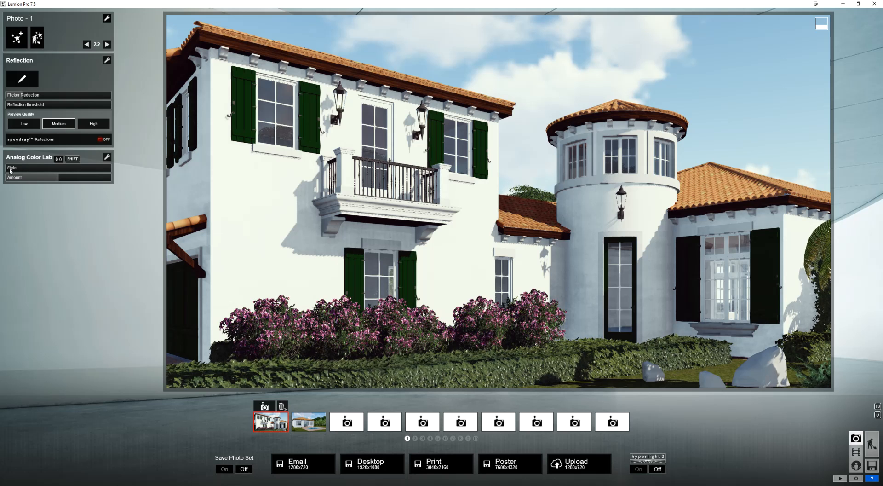
left_click_drag(13, 171, 15, 172)
left_click(25, 170)
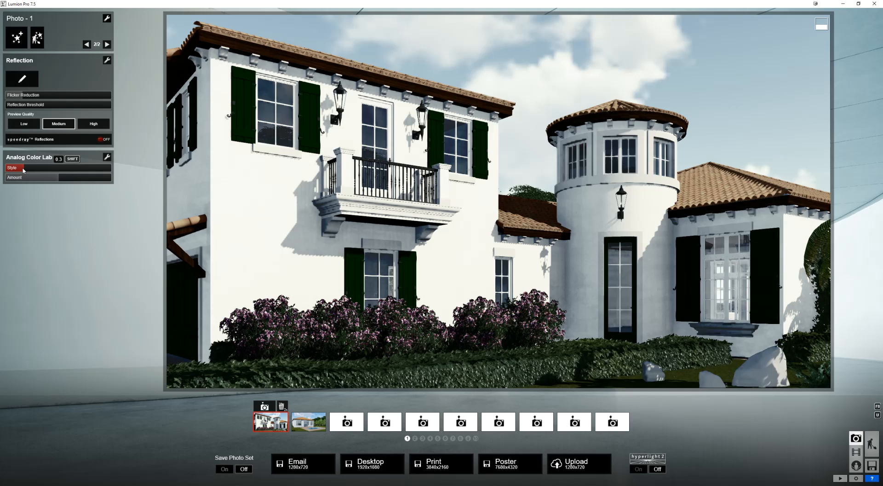
left_click(21, 170)
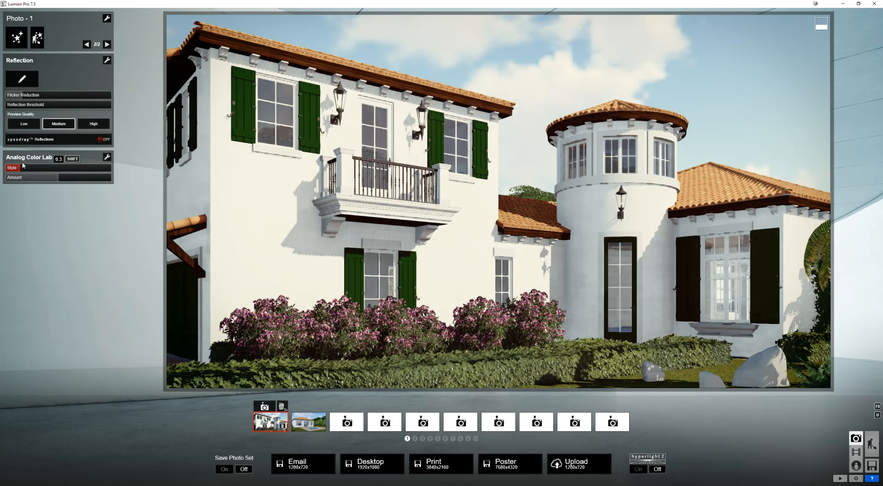
left_click(59, 179)
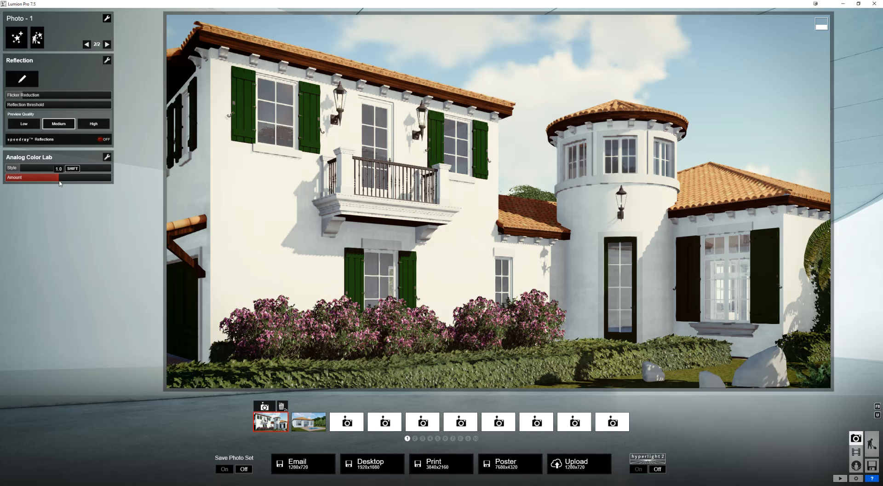
left_click(21, 169)
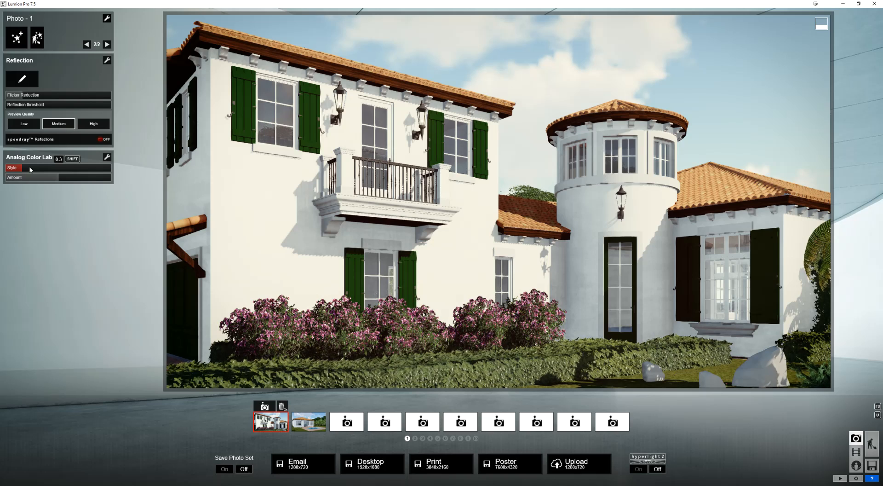
left_click(30, 169)
left_click(46, 168)
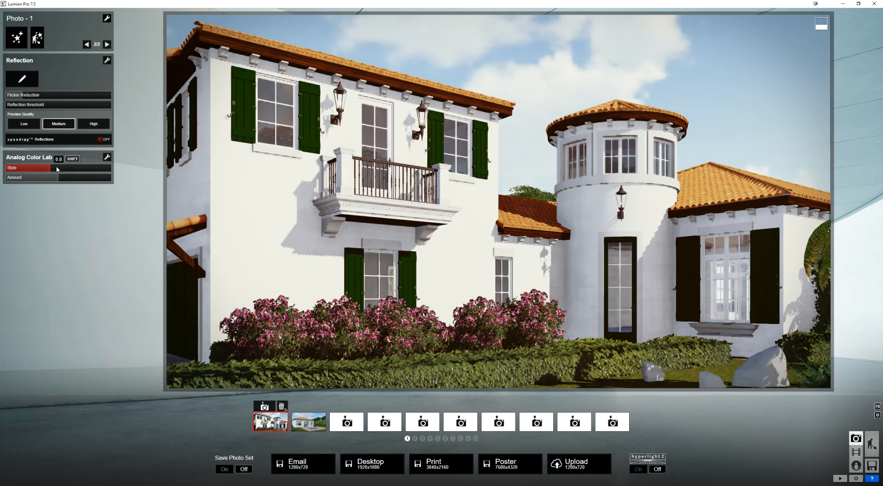
left_click(57, 169)
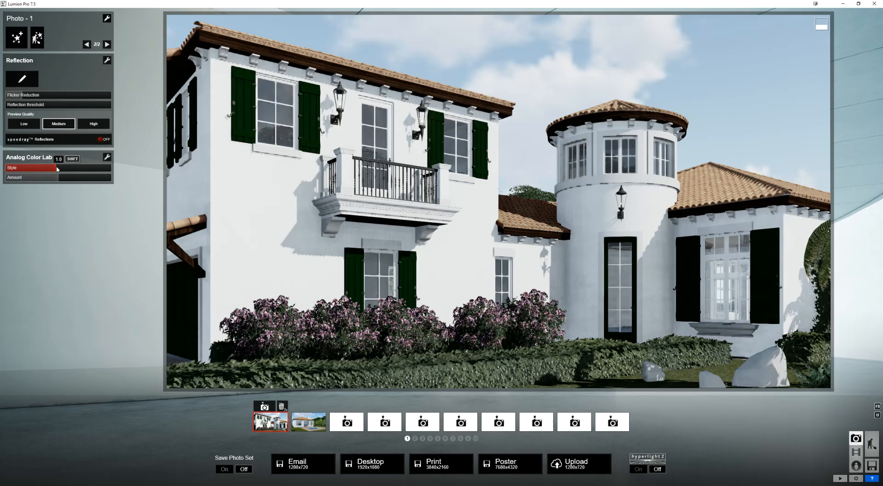
left_click(64, 169)
left_click(81, 168)
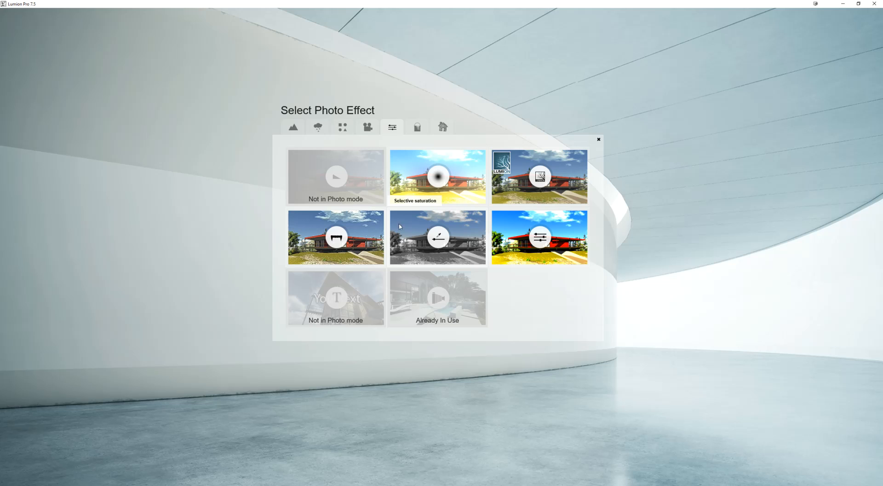
- Add the Depth of Field effect to Photo 1 and shift the camera sideways so foreground foliage enters the view
left_click(370, 129)
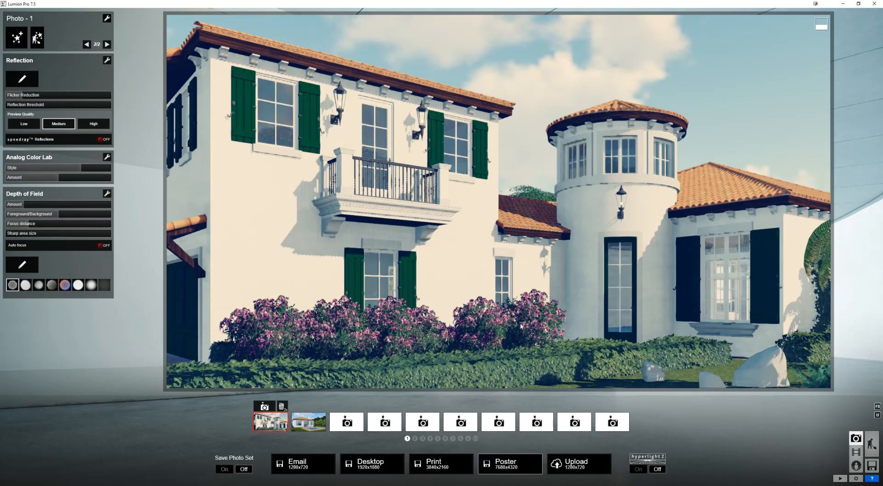
key("d")
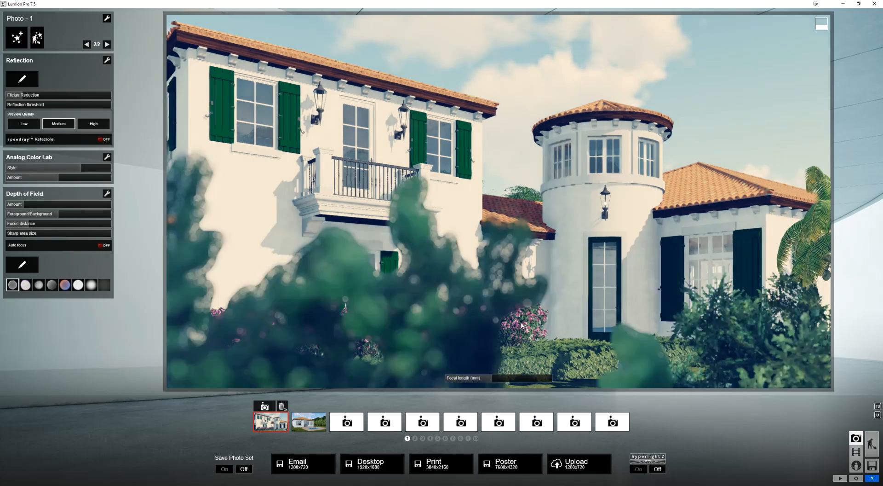
key("d")
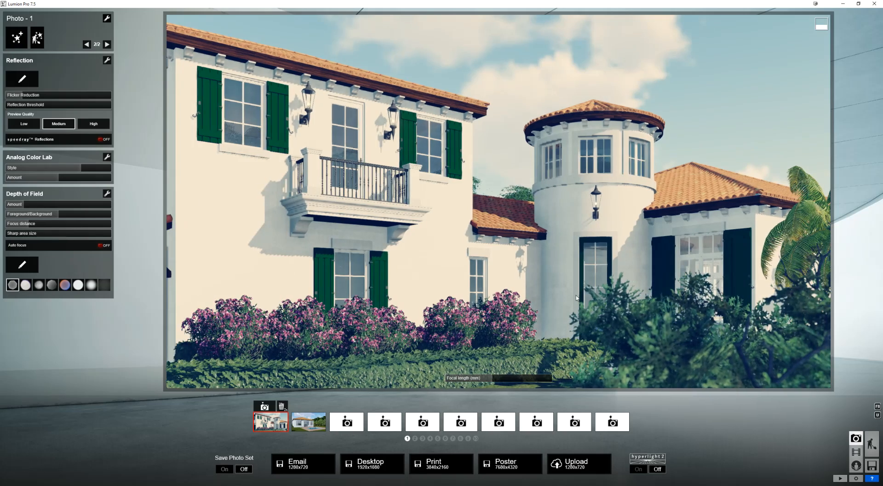
- Reframe Photo 1 so foliage borders both sides of the house, and go through the Depth of Field focus-point selection
right_click_drag(576, 298, 542, 325)
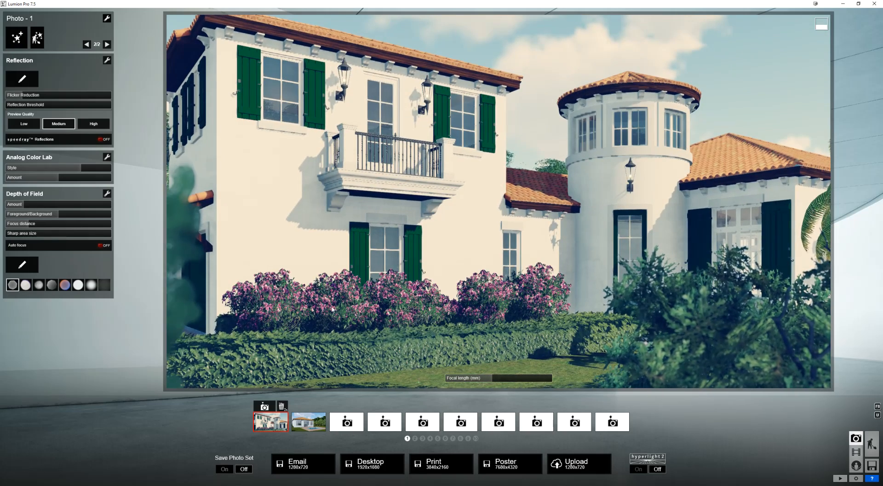
left_click(21, 265)
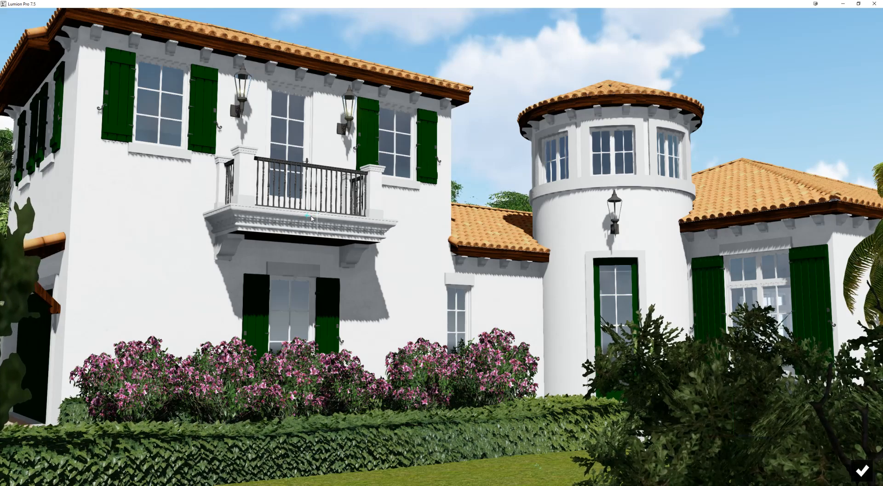
left_click(862, 470)
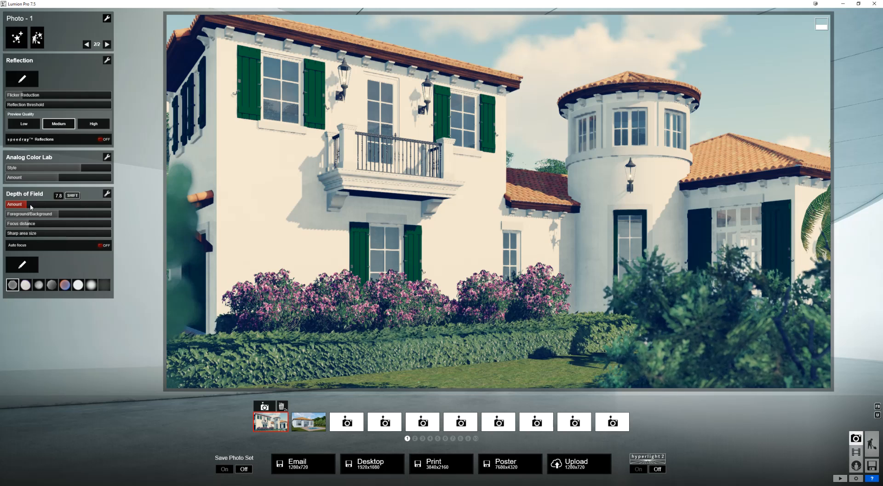
- Raise the Depth of Field amount to about two-fifths of its range and set the focus distance to about 9 m
left_click_drag(27, 204, 49, 207)
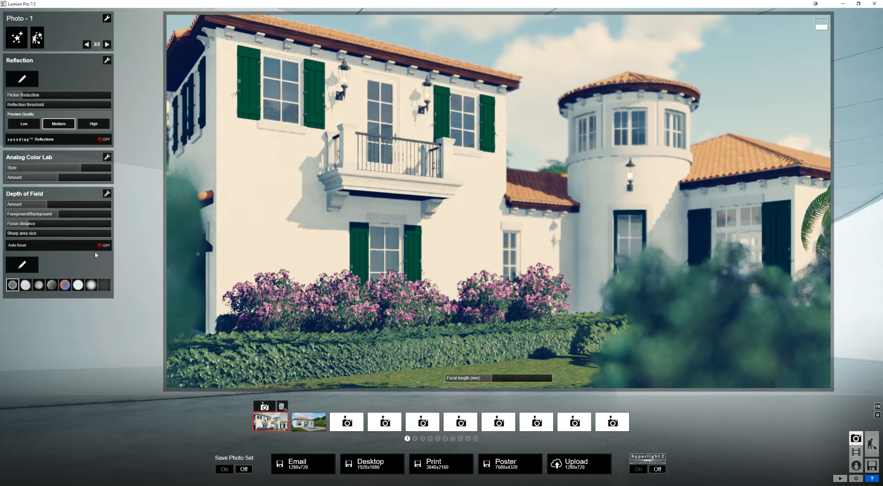
mouse_move(37, 225)
mouse_move(37, 225)
left_mouse_down()
mouse_move(50, 226)
mouse_move(29, 225)
left_mouse_up()
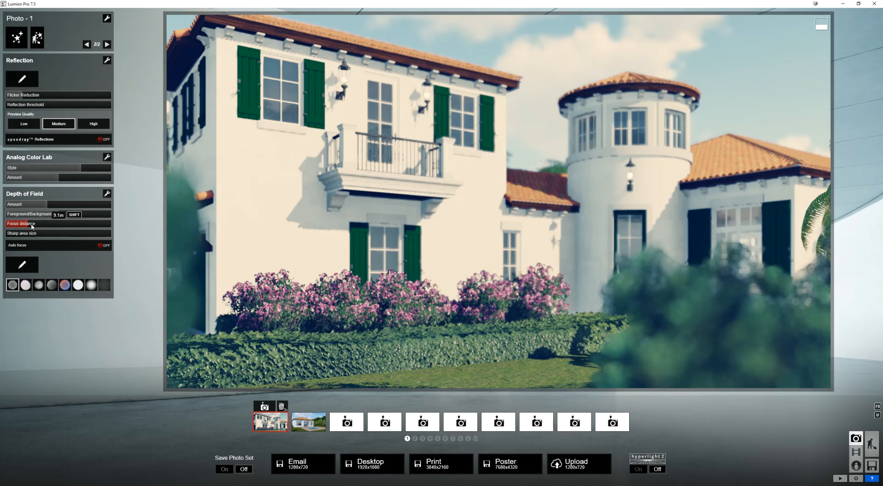
left_click(32, 224)
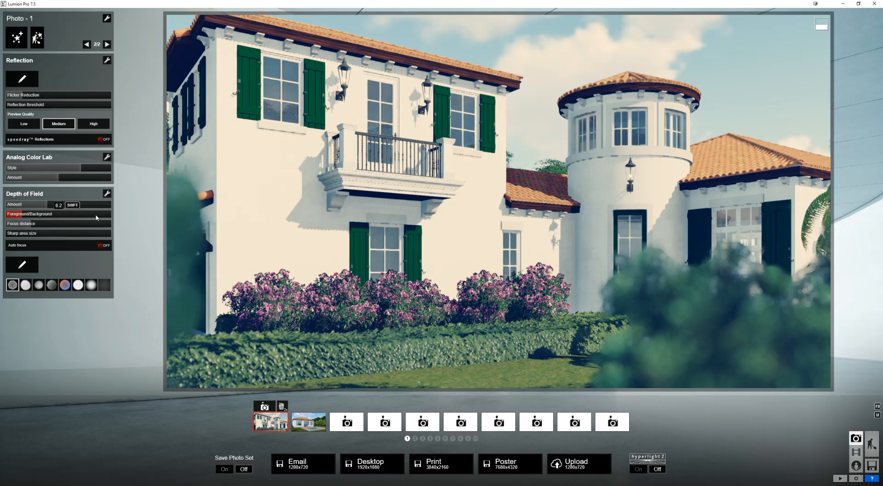
- Try both extremes of the Depth of Field Foreground/Background setting, leave it at about 0.6, and turn Auto focus on
left_click_drag(25, 216, 3, 216)
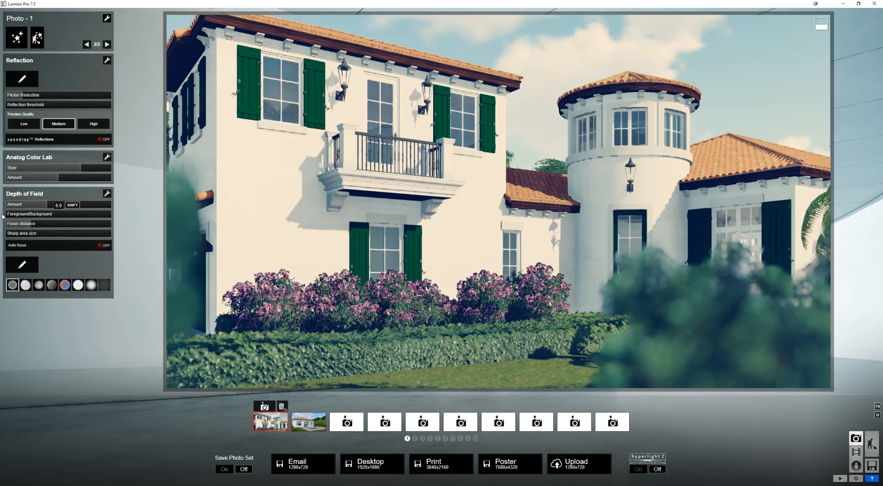
left_click(111, 215)
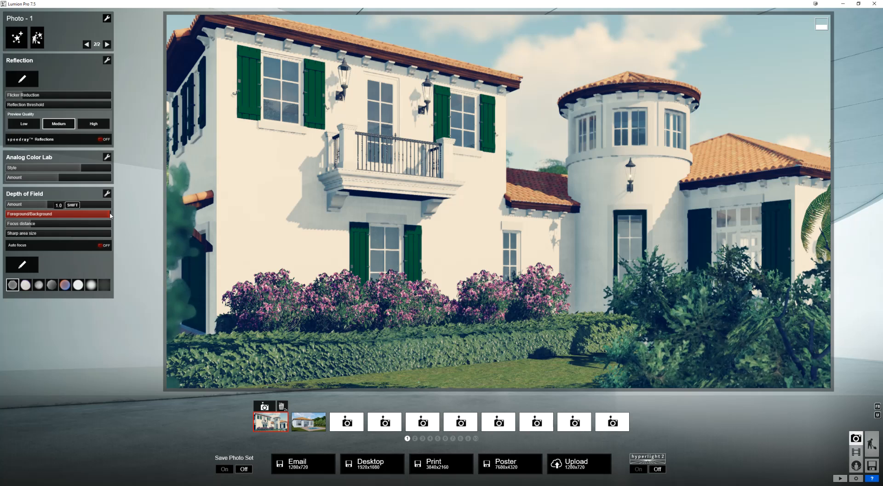
left_click_drag(78, 215, 67, 215)
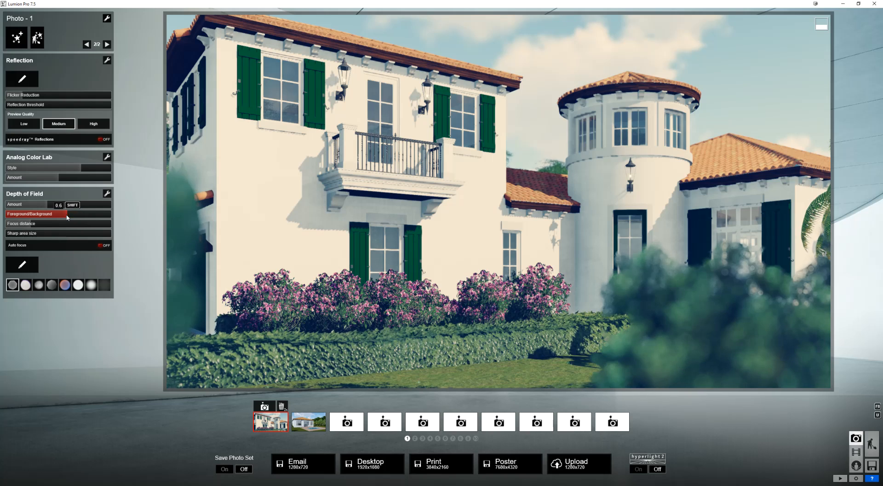
left_click(71, 217)
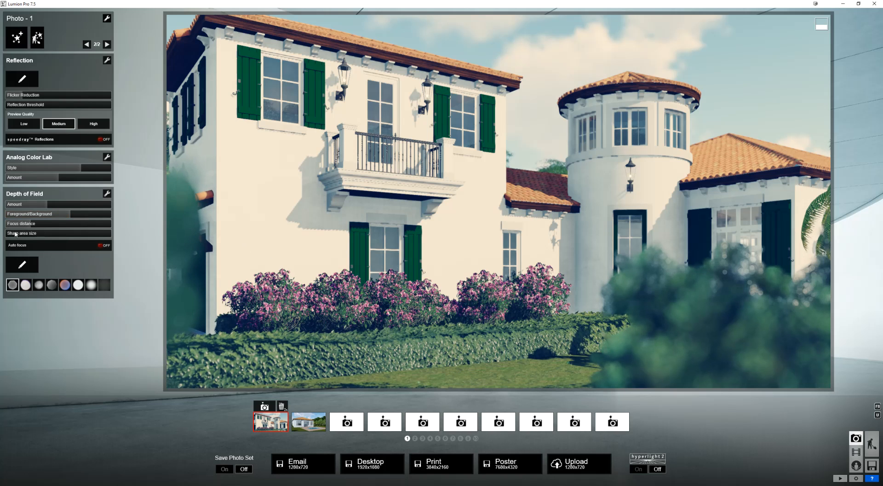
left_click(104, 245)
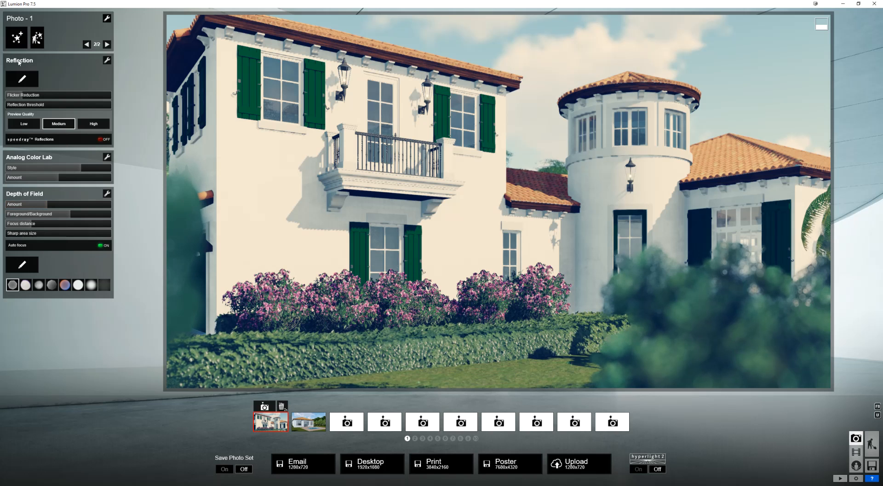
- Try the Exposure effect on Photo 1 at about 0.9 and 0.2, and remove the effect
left_click(17, 38)
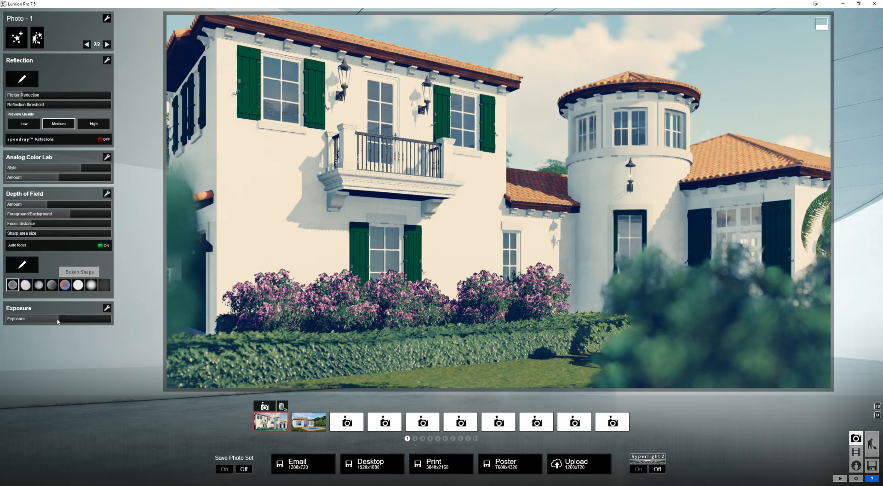
left_click_drag(59, 321, 102, 319)
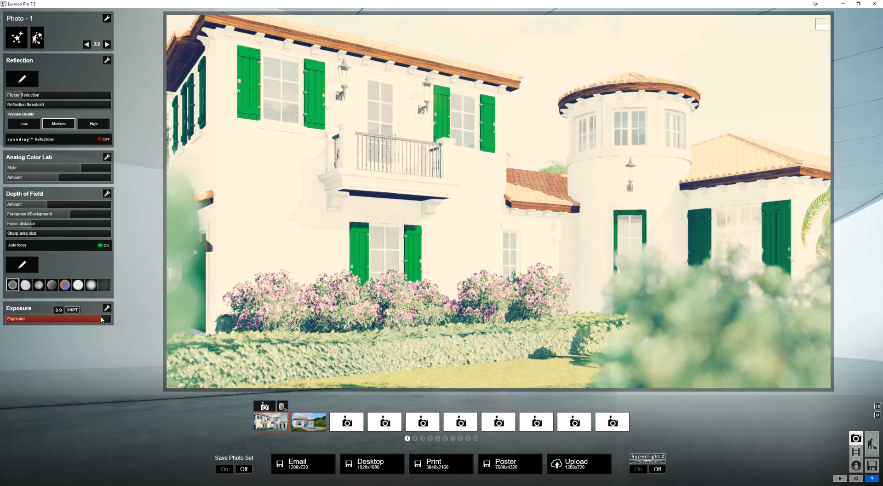
left_click_drag(101, 319, 26, 319)
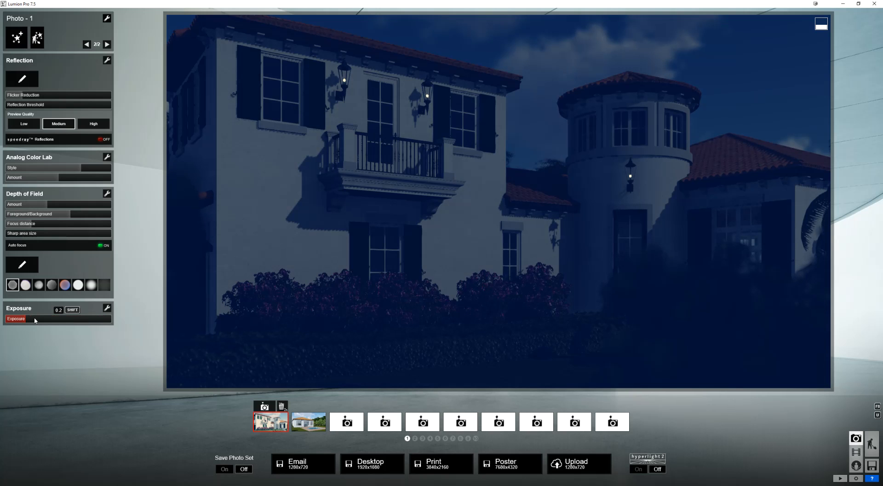
left_click_drag(38, 321, 57, 321)
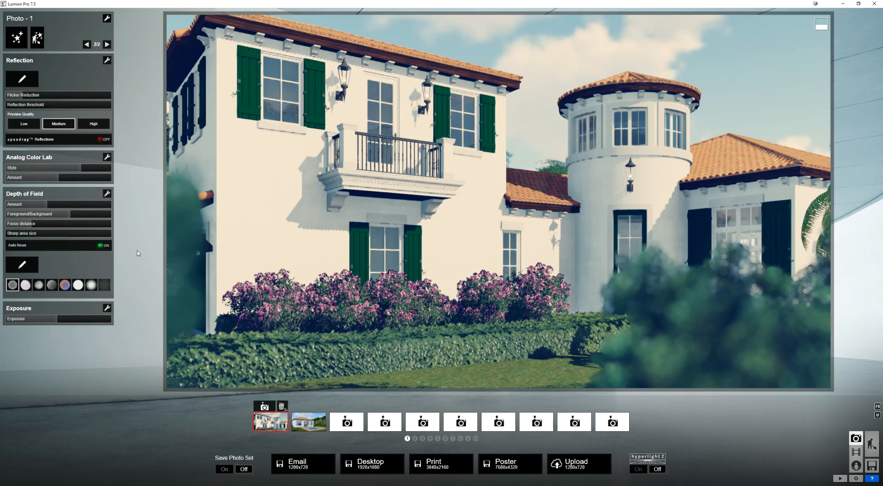
left_click(106, 308)
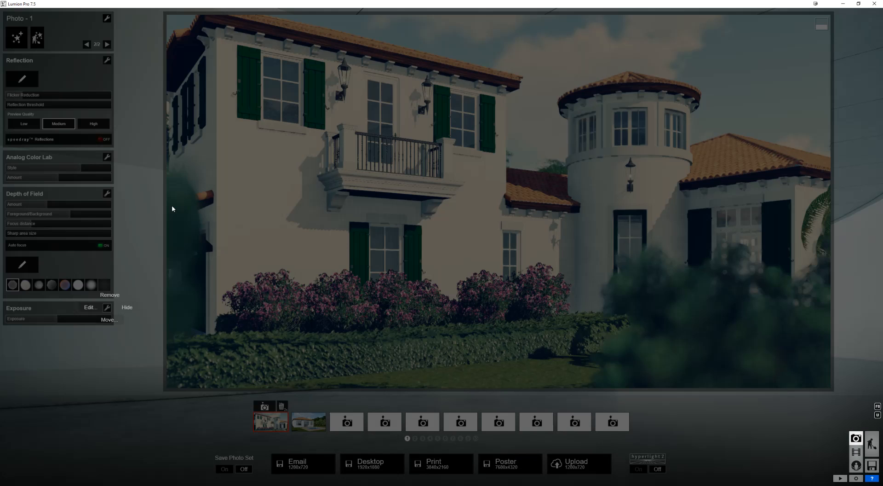
left_click(109, 296)
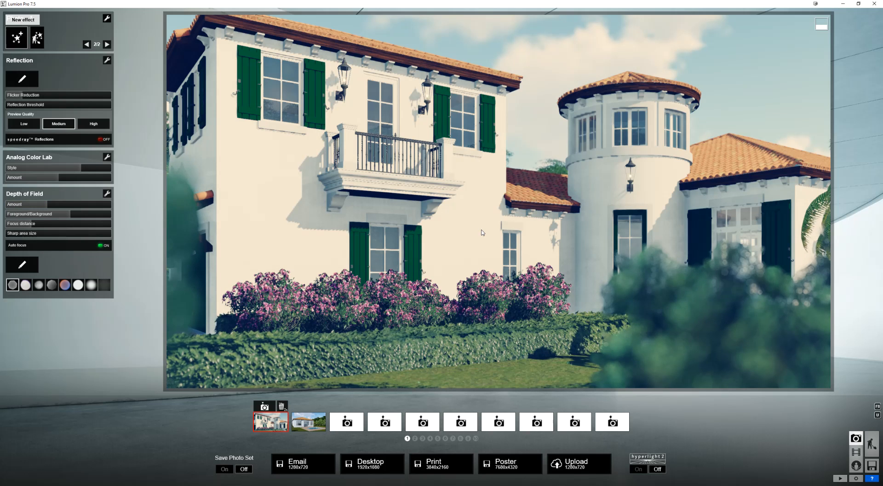
- Try the Rain weather effect on Photo 1 and remove it
left_click(16, 38)
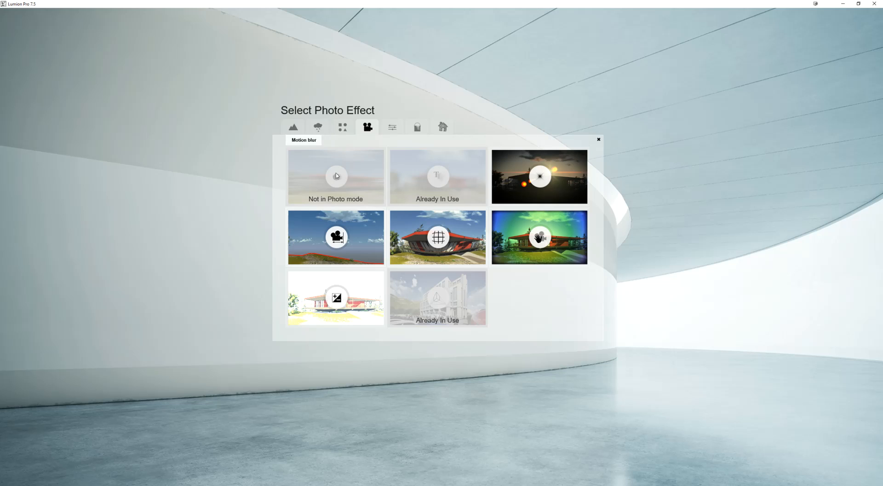
left_click(319, 127)
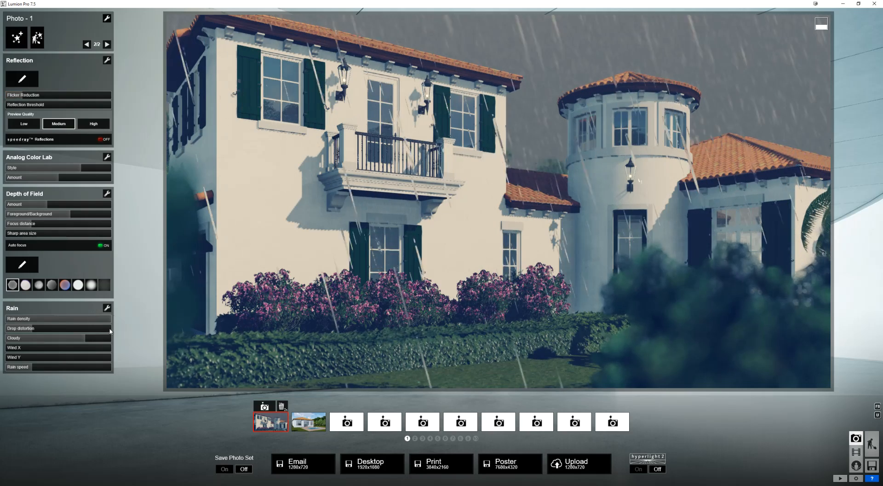
left_click(107, 308)
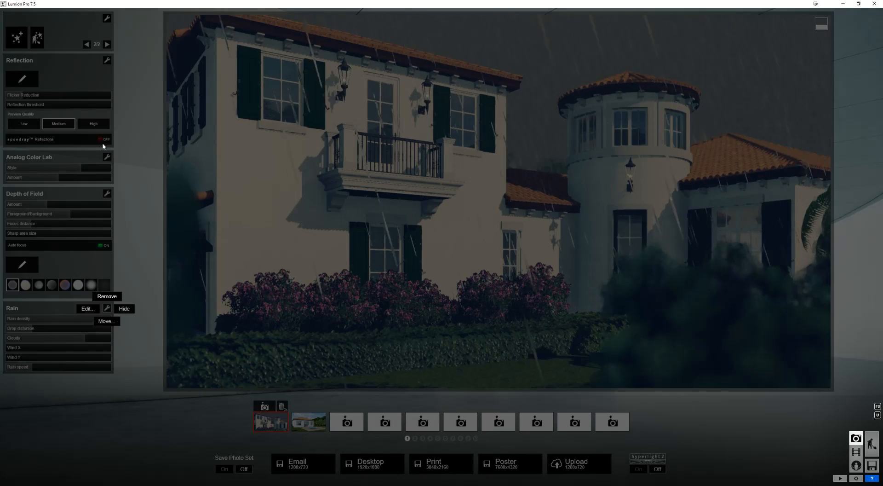
left_click(108, 298)
- Try the Snow weather effect on Photo 1 and remove it
left_click(9, 19)
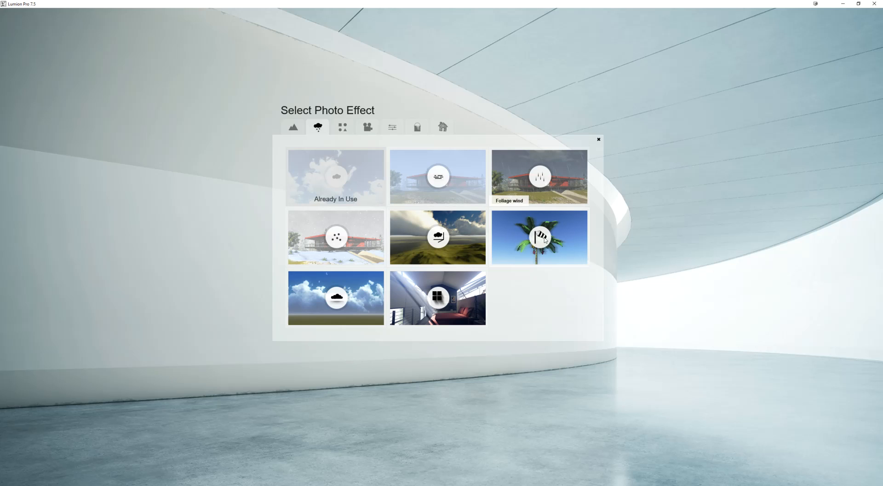
left_click(313, 210)
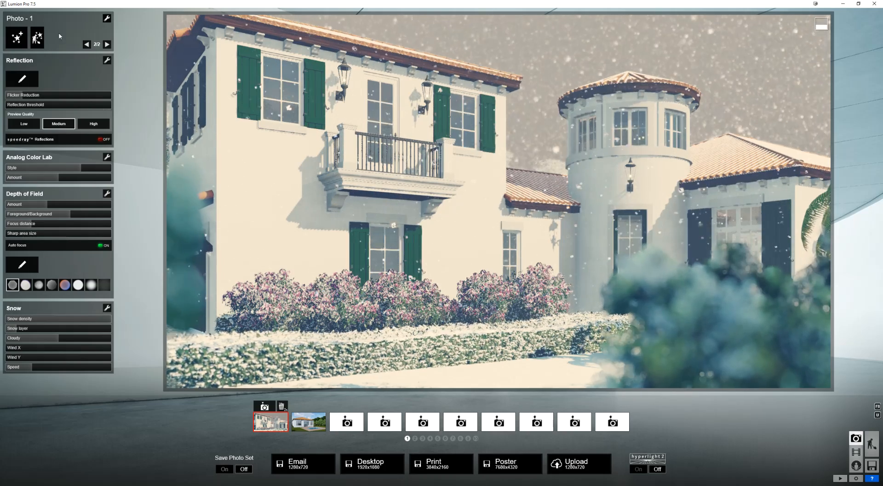
left_click(107, 308)
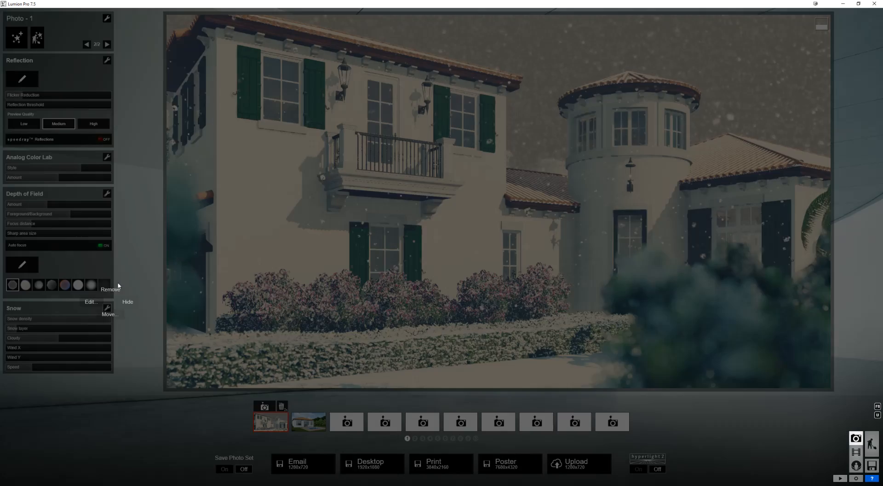
left_click(110, 289)
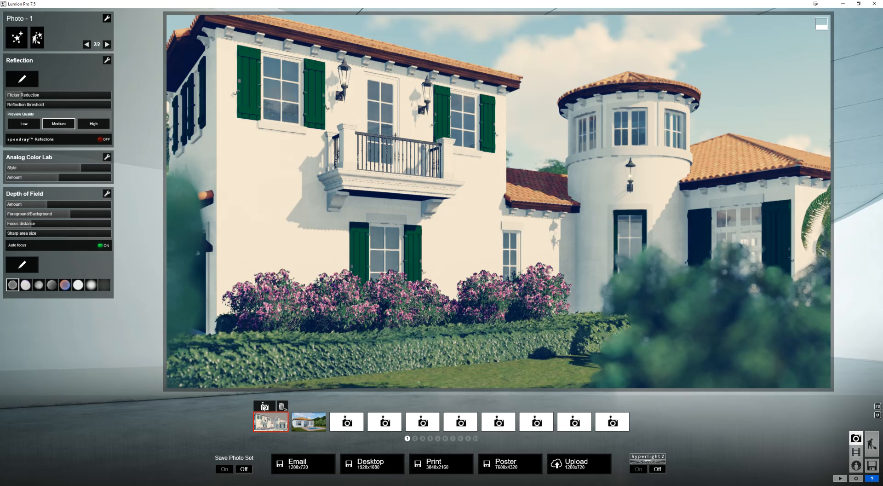
- Store Photo 1's current camera view and save its effects as the file Traditional Romantic in the LUMION EFFECTS folder
left_click(265, 406)
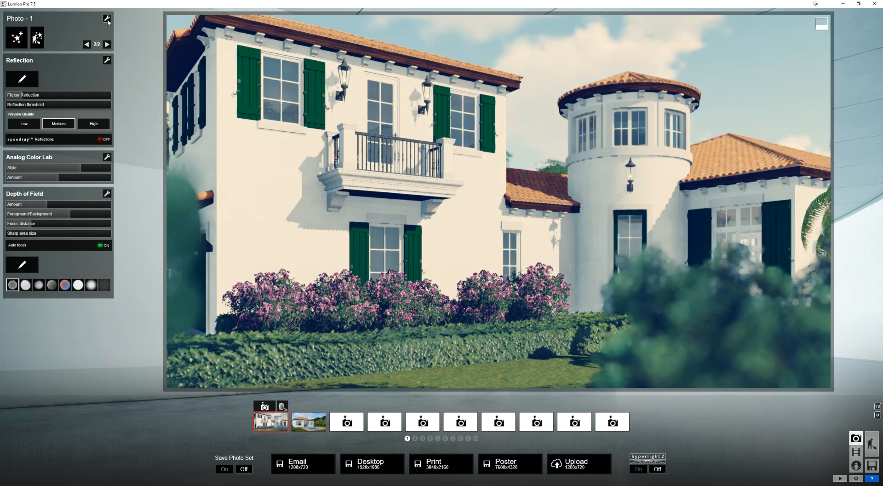
left_click(107, 18)
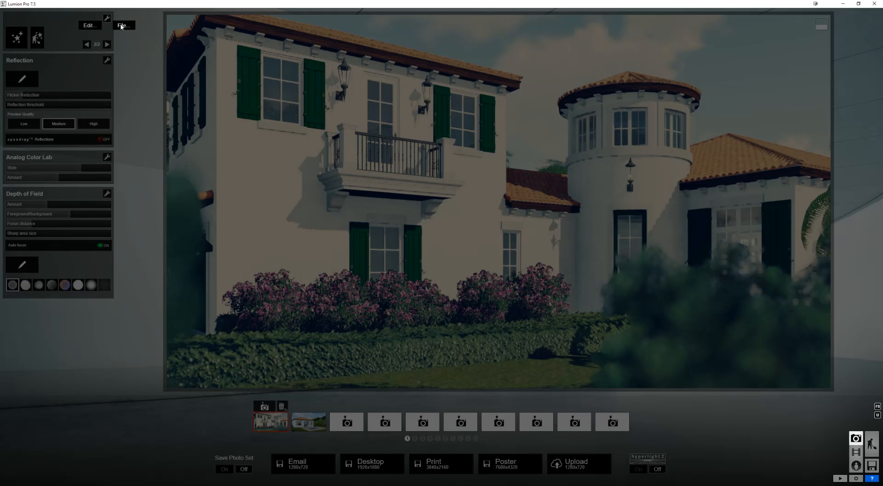
left_click(122, 26)
left_click(140, 32)
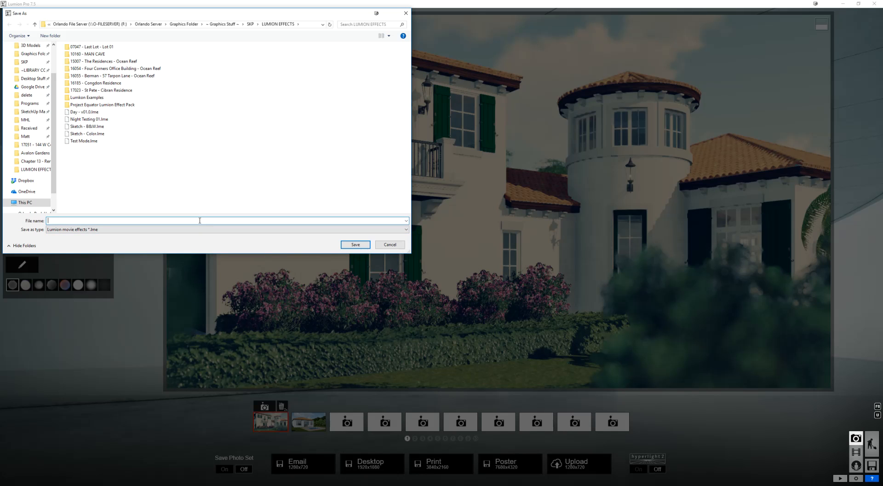
type("Traditional Romantic")
key("Return")
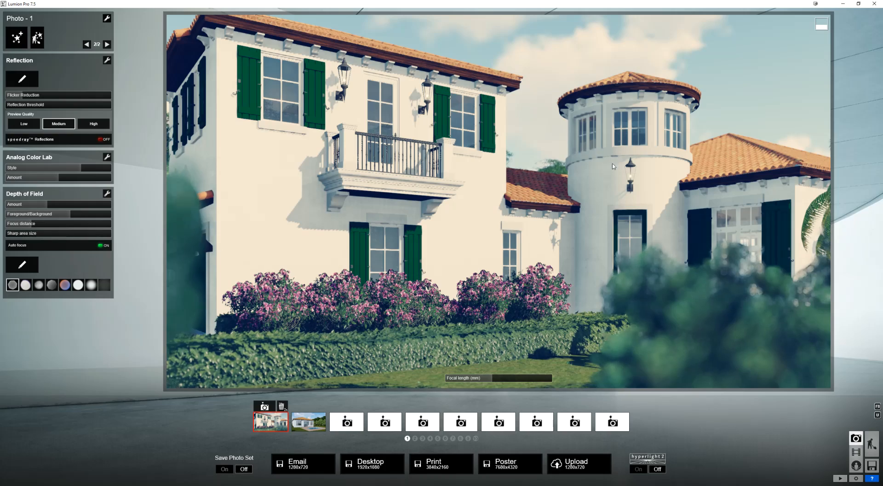
- Store Photo 2's pool-side view as Photo 3 and load the Traditional Romantic.lme effects into it
left_click(308, 421)
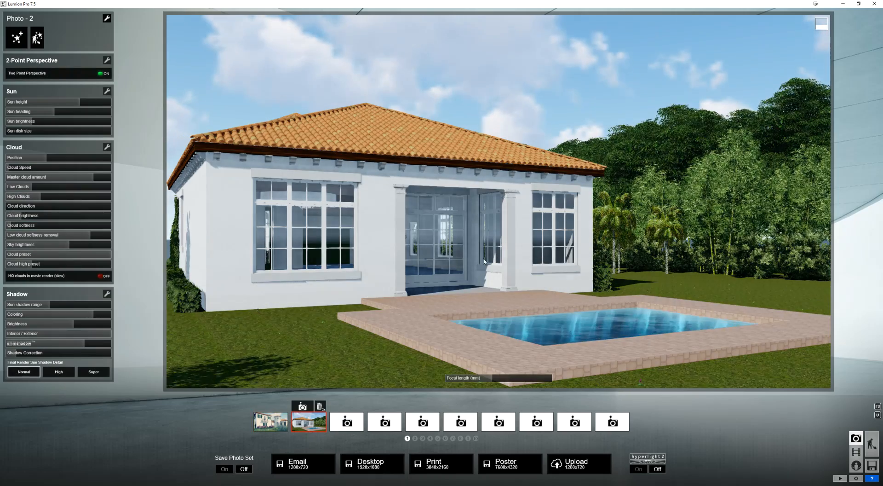
left_click(341, 420)
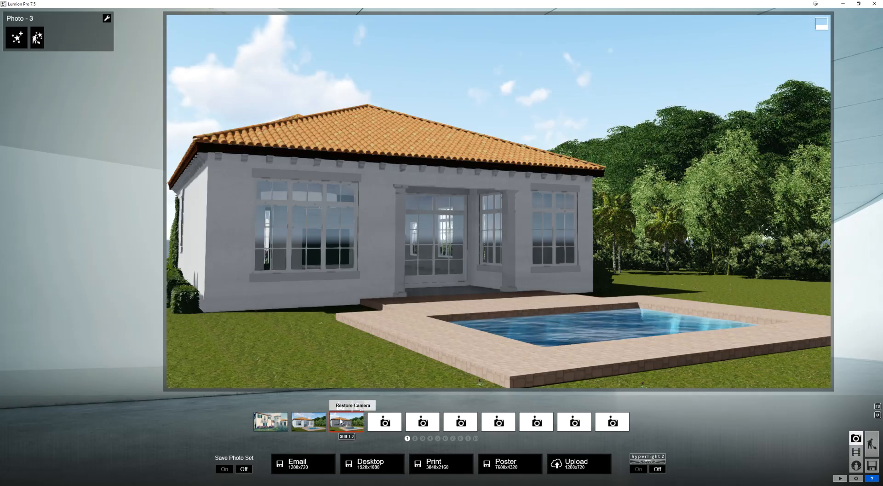
left_click(107, 19)
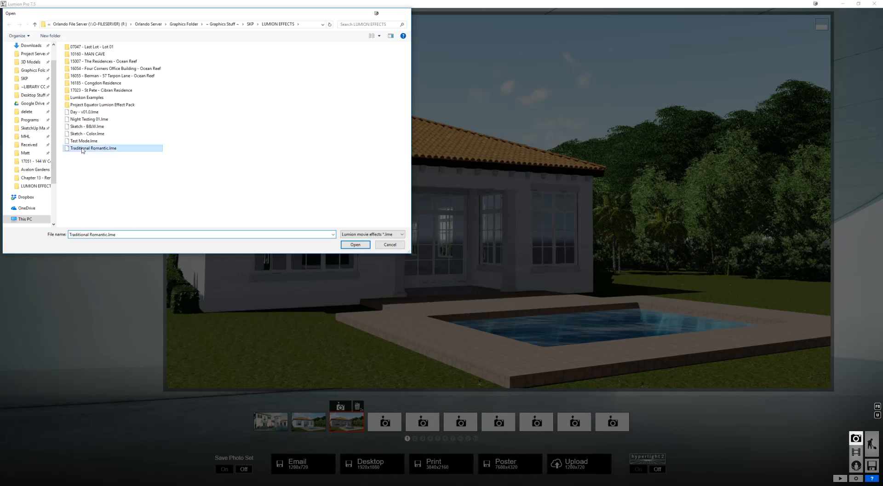
double_click(92, 148)
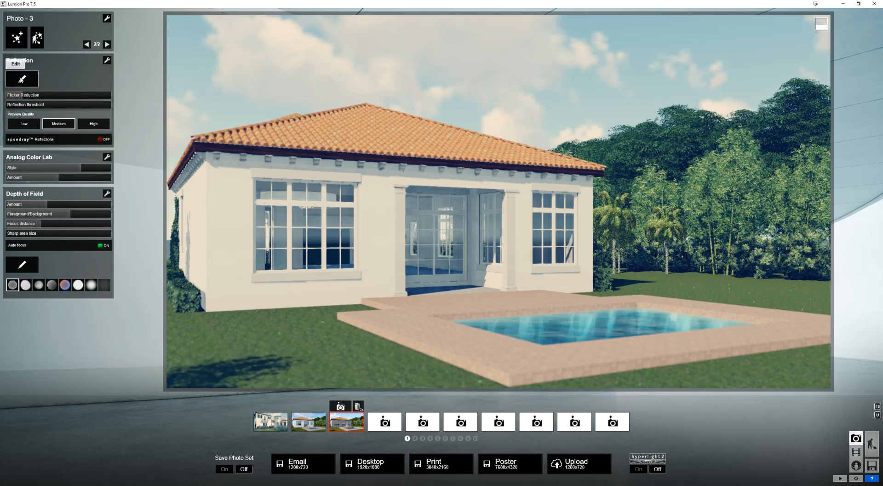
- Remove all five inherited reflection planes from Photo 3's Reflection effect
left_click(21, 79)
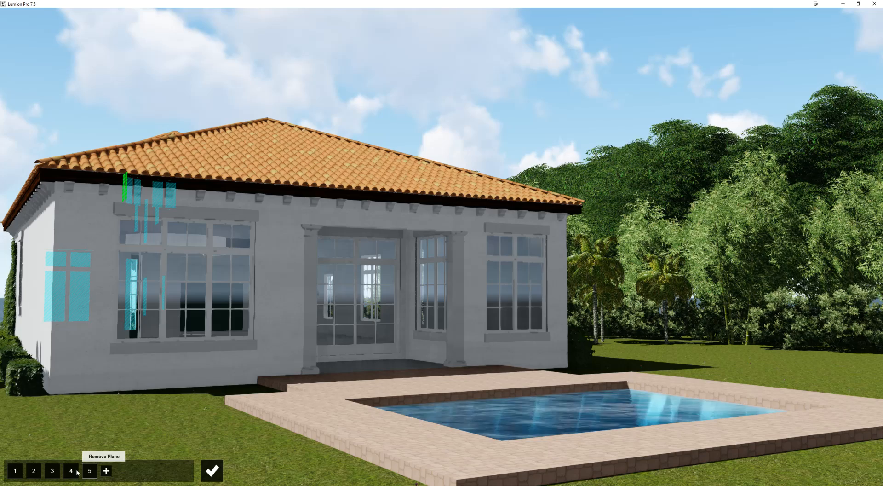
left_click(78, 470)
left_click(64, 471)
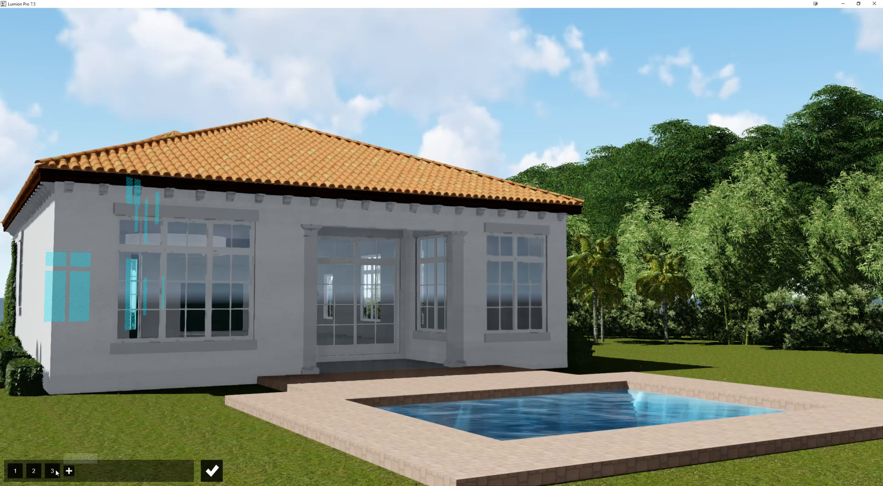
left_click(53, 471)
left_click(26, 471)
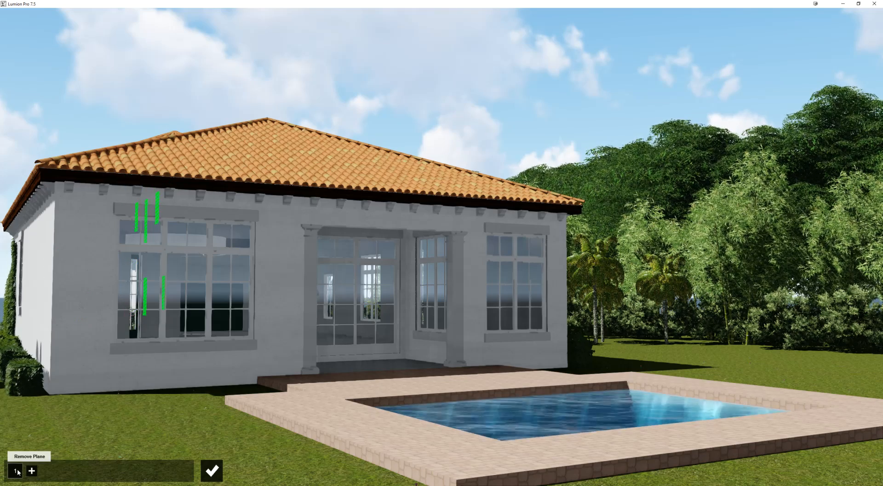
left_click(16, 471)
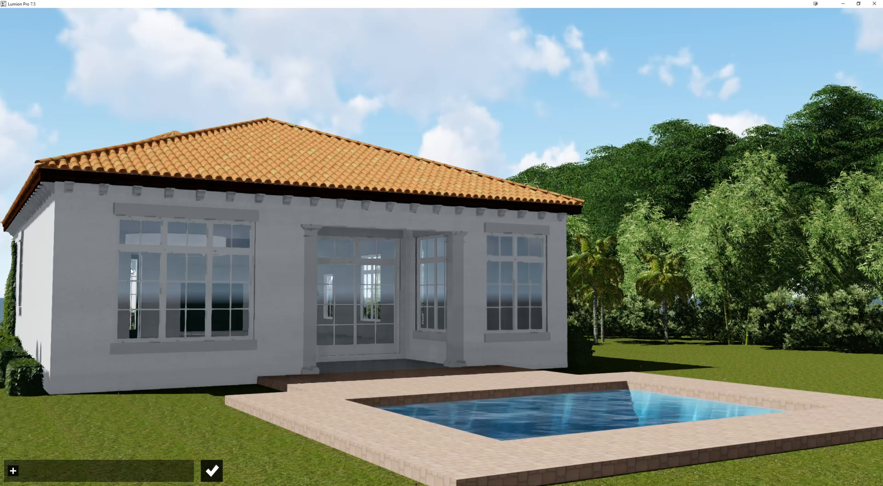
- Add five reflection planes to Photo 3 on the rear windows, the recessed glass doors and the side window beside them
left_click(13, 471)
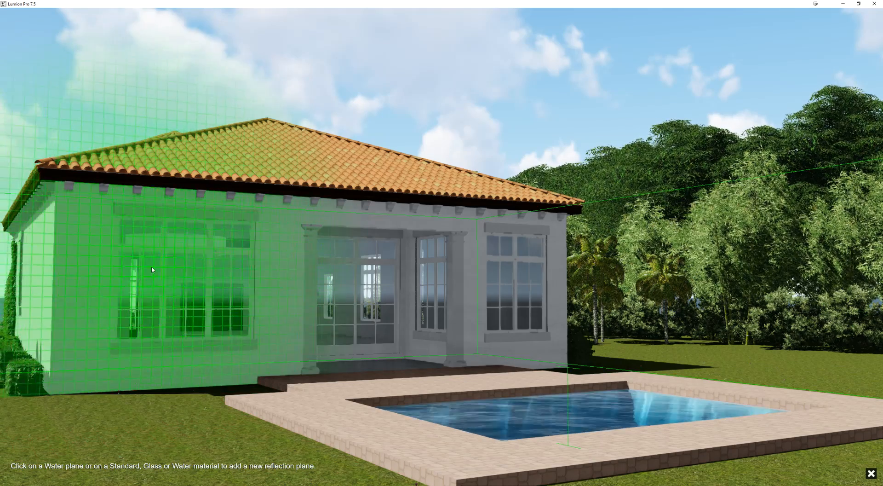
left_click(152, 269)
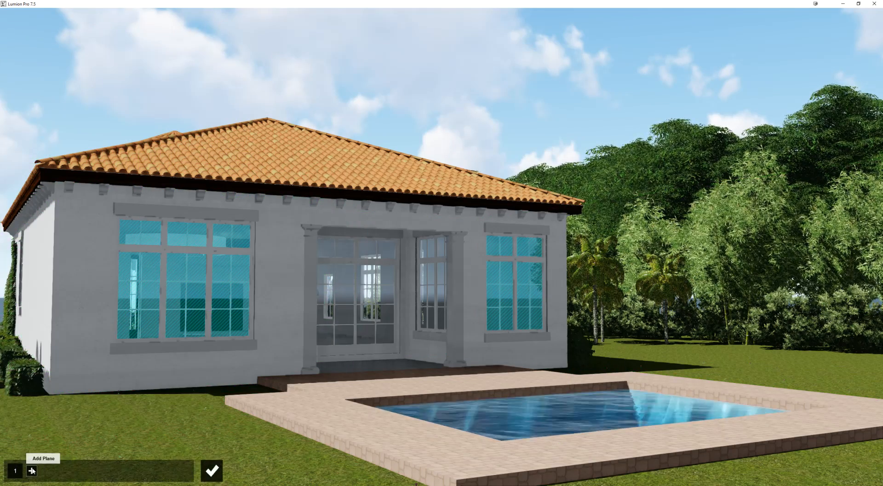
left_click(32, 470)
left_click(356, 290)
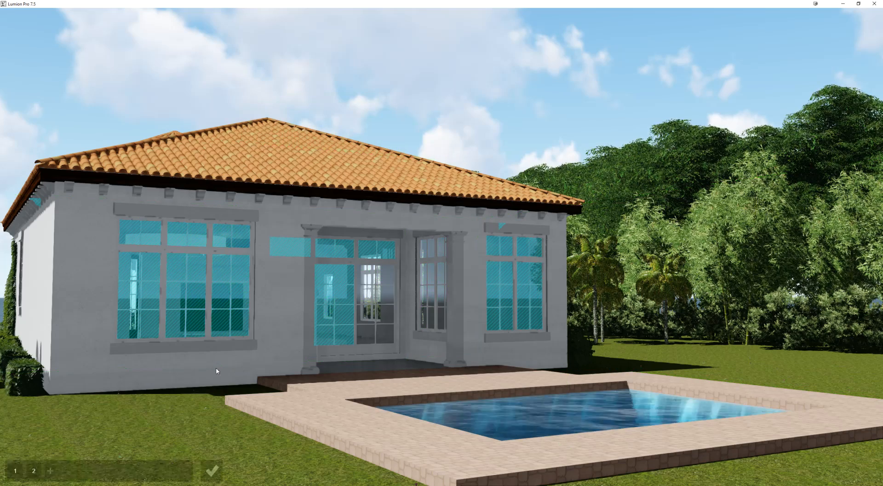
left_click(51, 470)
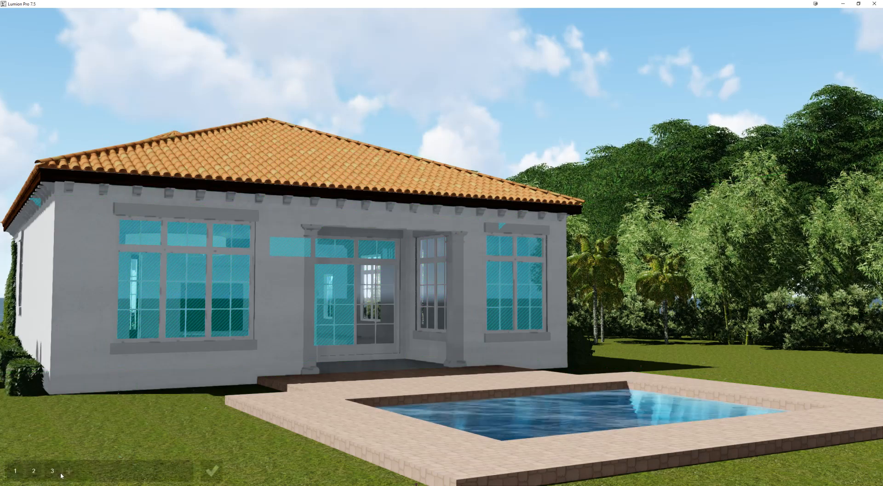
left_click(71, 470)
left_click(441, 271)
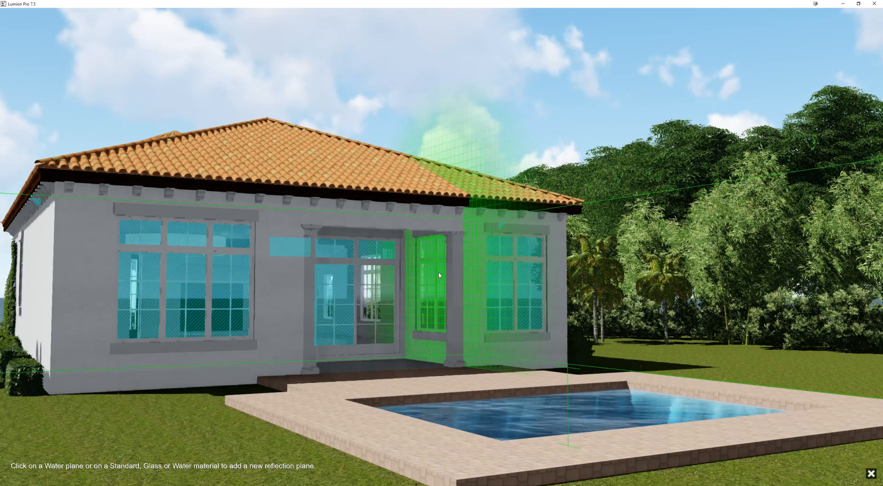
left_click(260, 278)
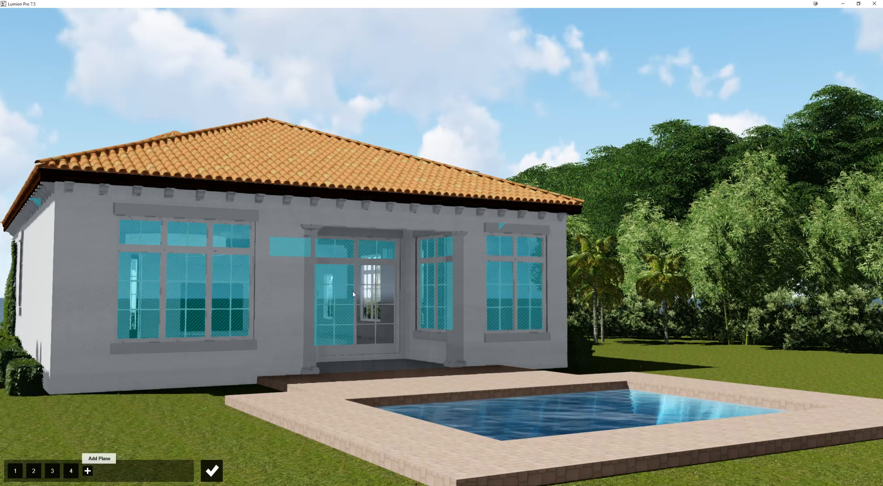
left_click(90, 470)
left_click(364, 278)
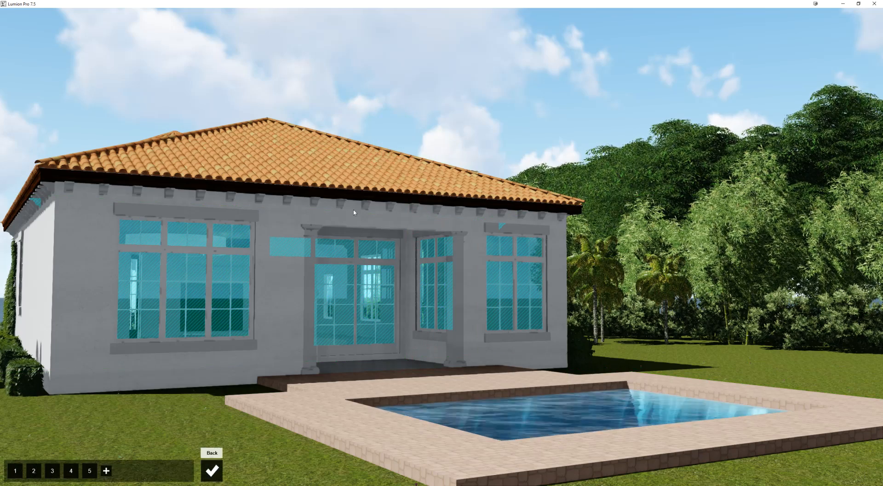
left_click(217, 468)
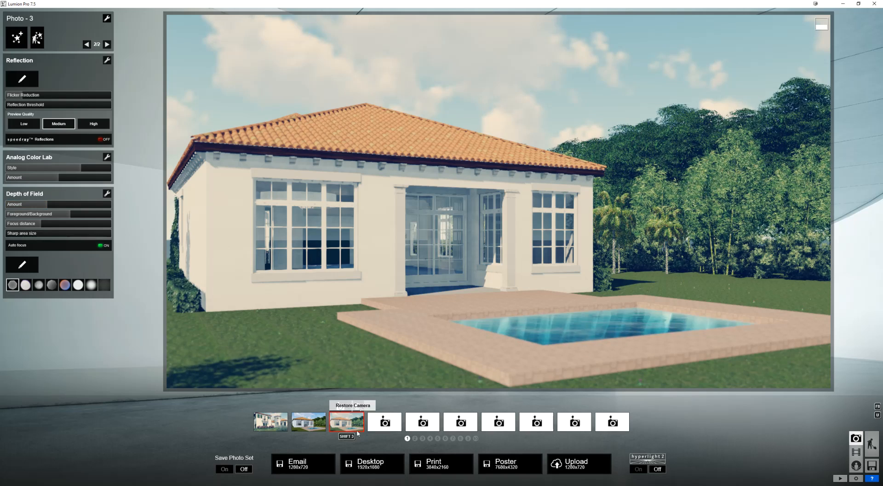
- Render Photo 3 at the Desktop size of 1920x1080 and save it as Test03 in the delete folder
left_click(370, 462)
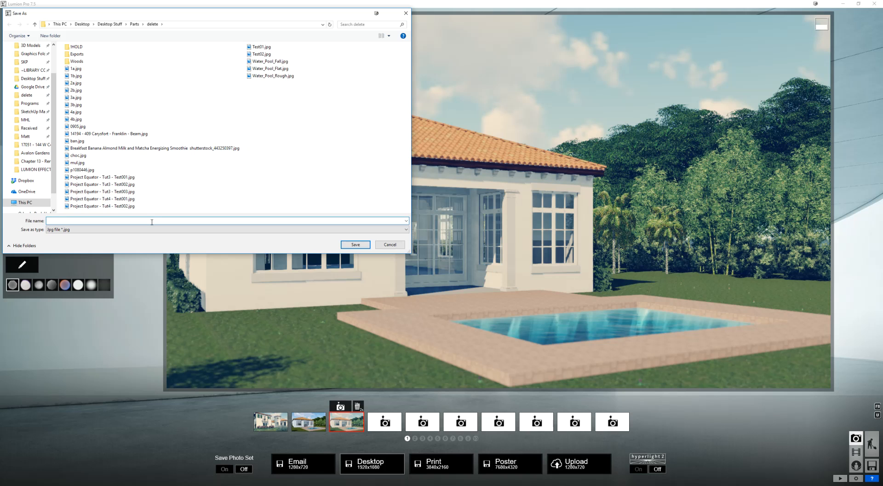
type("Test03")
key("Return")
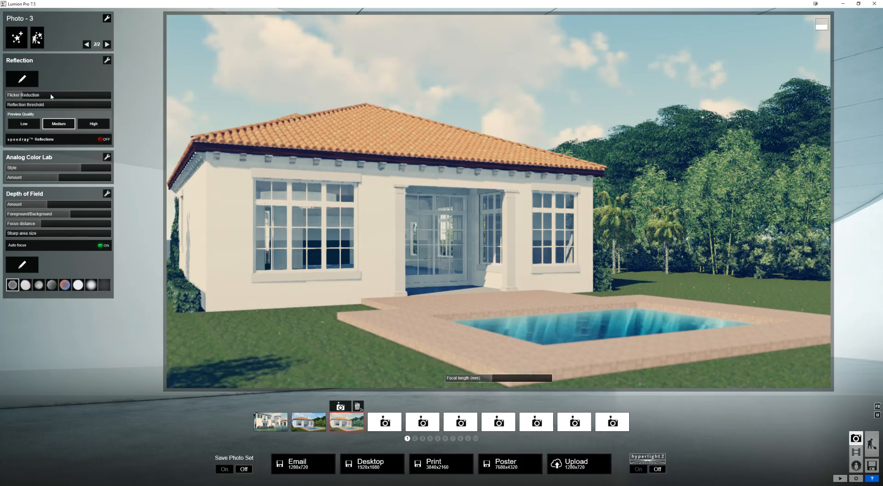
- Add a sixth reflection plane to Photo 3 on the pool's water surface
left_click(543, 339)
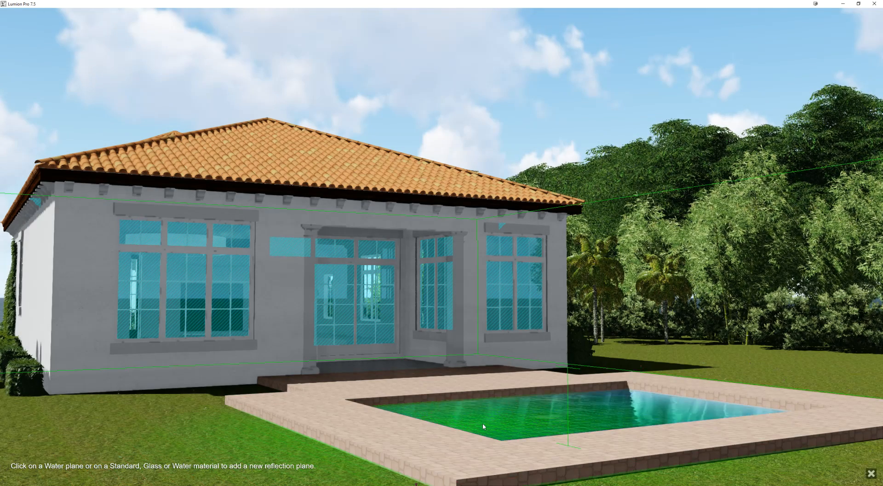
left_click(482, 425)
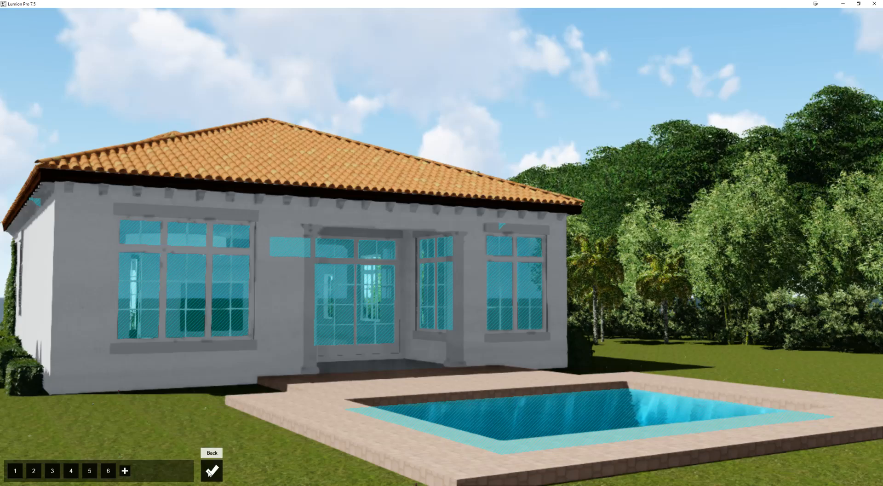
left_click(209, 468)
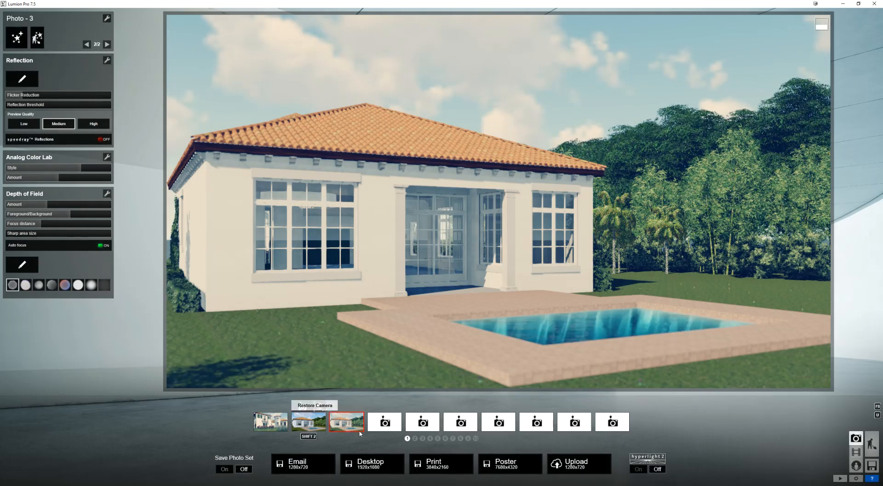
- Render Photo 3 at the Desktop size of 1920x1080 and save it as Test04 in the delete folder
left_click(370, 463)
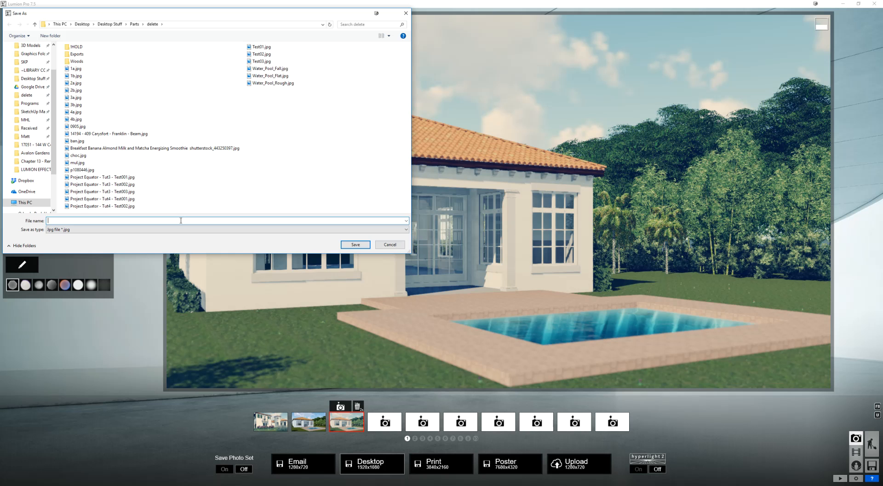
type("Test04")
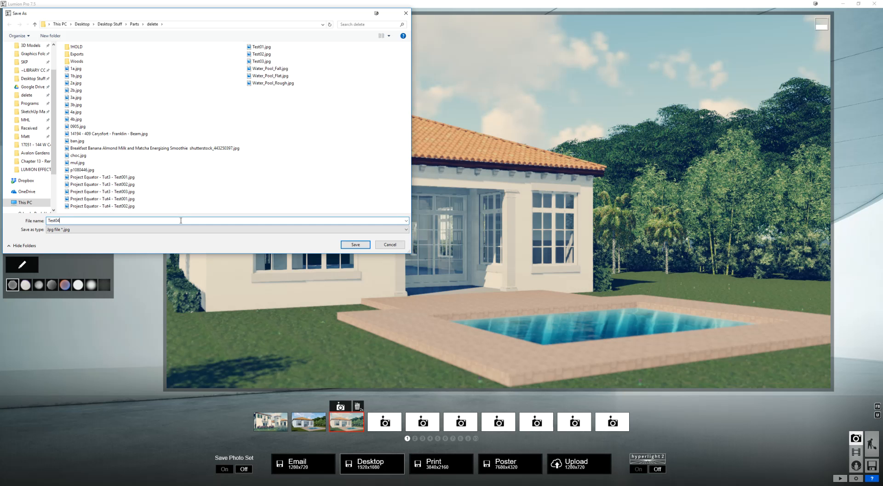
key("Return")
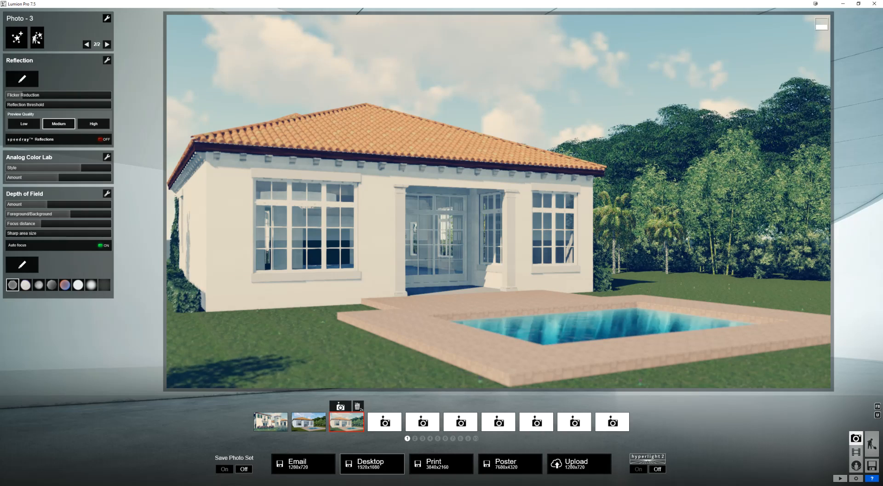
- Switch to the delete folder, open Test03.jpg and Test04.jpg in maximized Photos windows and compare the window and pool reflections
mouse_move(378, 483)
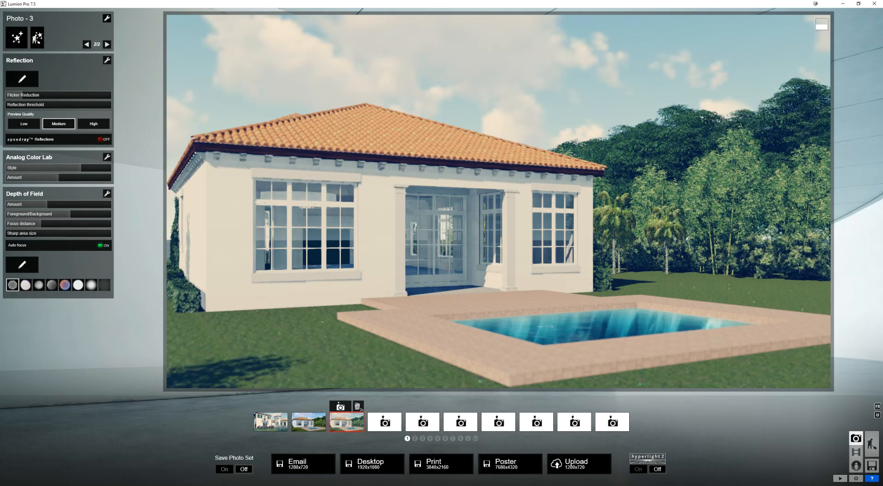
left_click(444, 462)
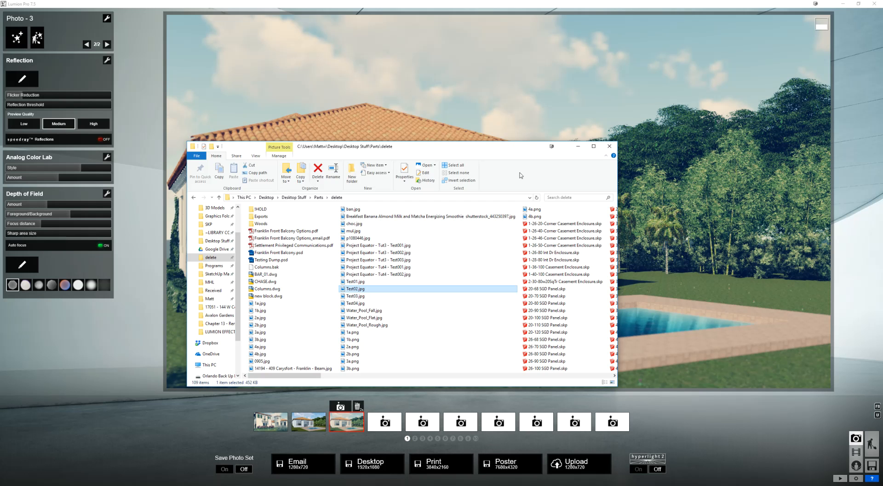
left_click(357, 297)
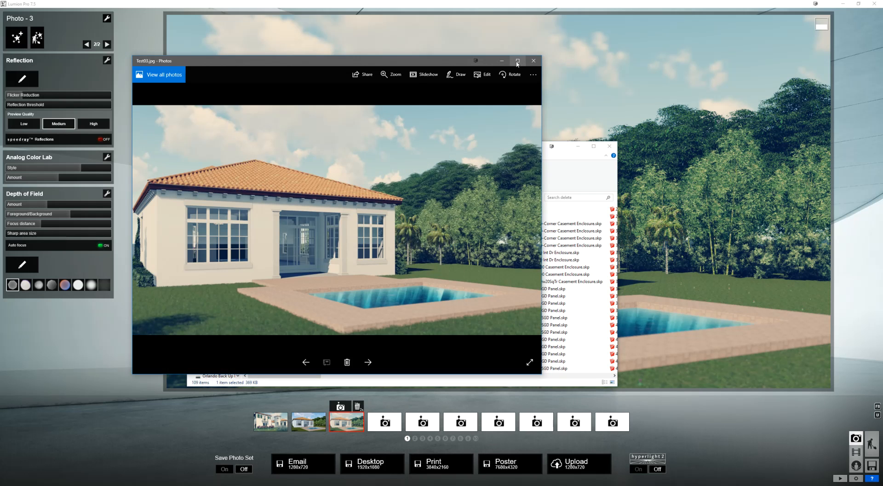
left_click(518, 61)
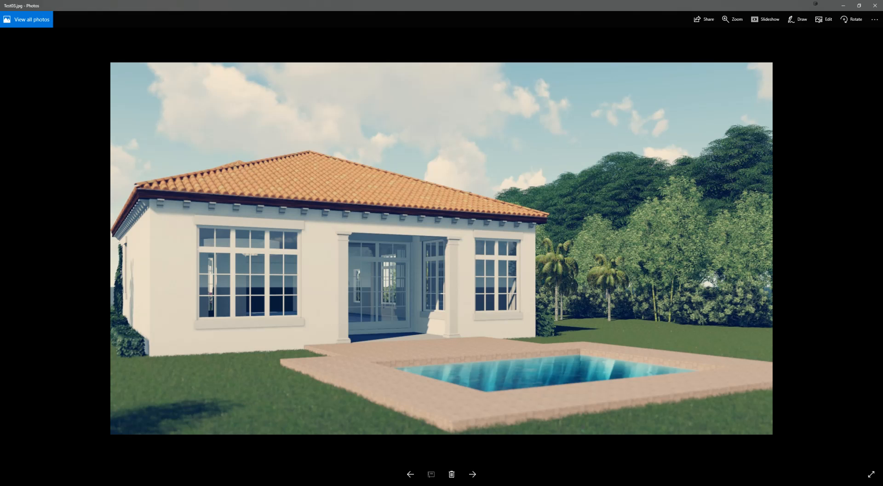
left_click(362, 456)
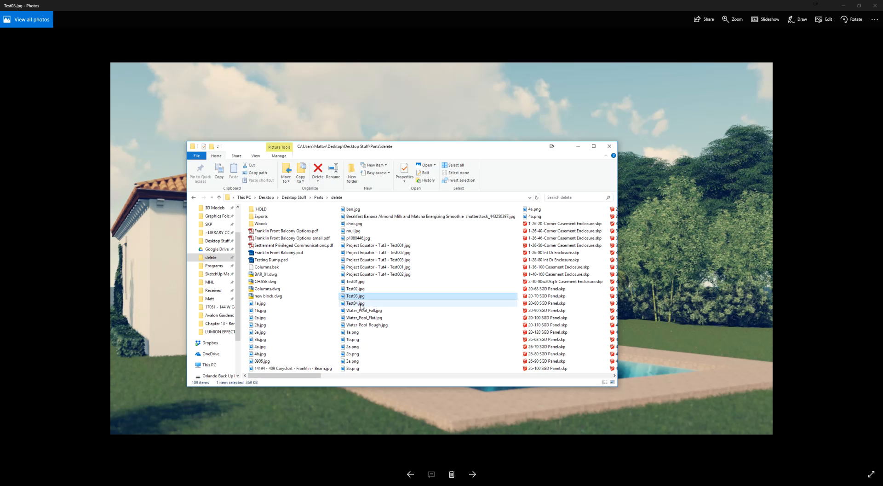
double_click(362, 304)
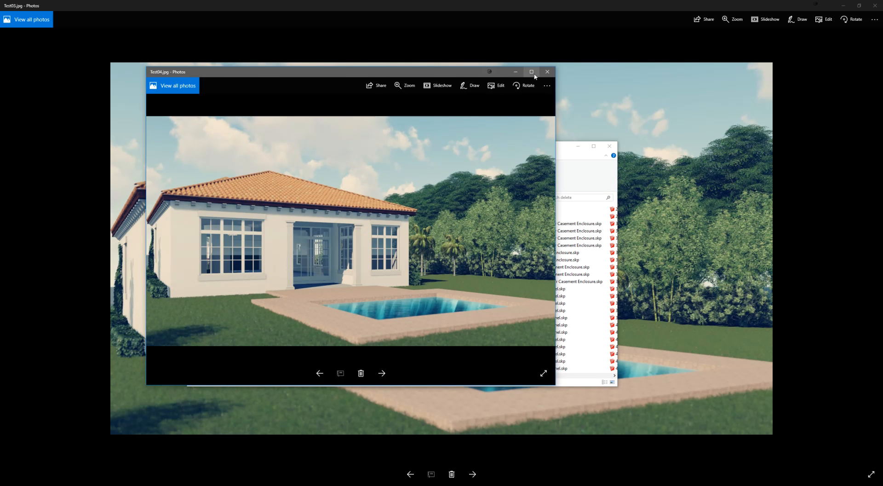
left_click(531, 72)
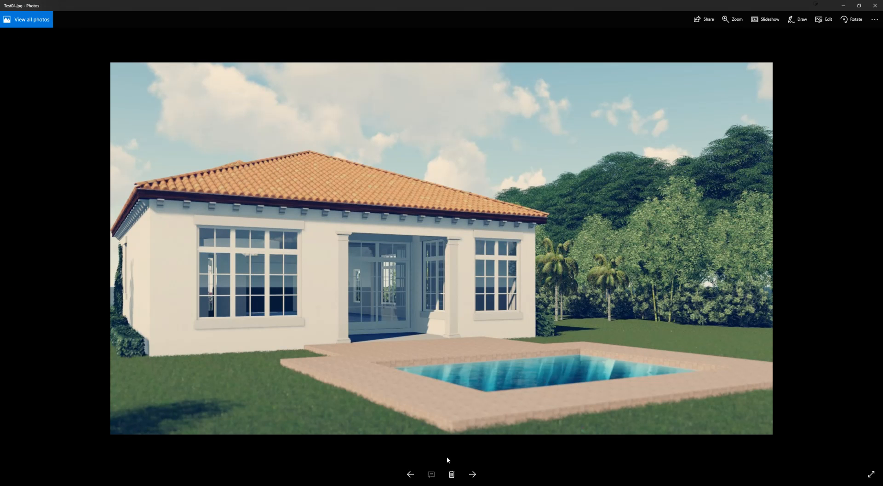
mouse_move(462, 469)
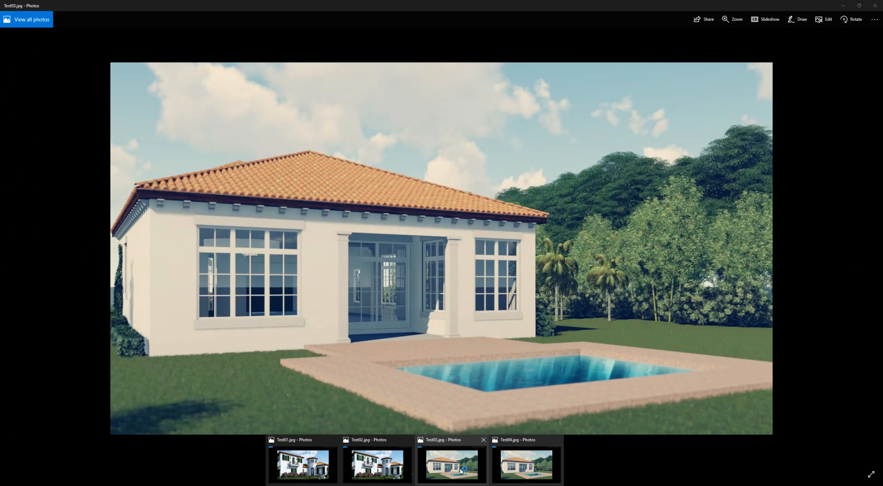
left_click(461, 470)
left_click(875, 6)
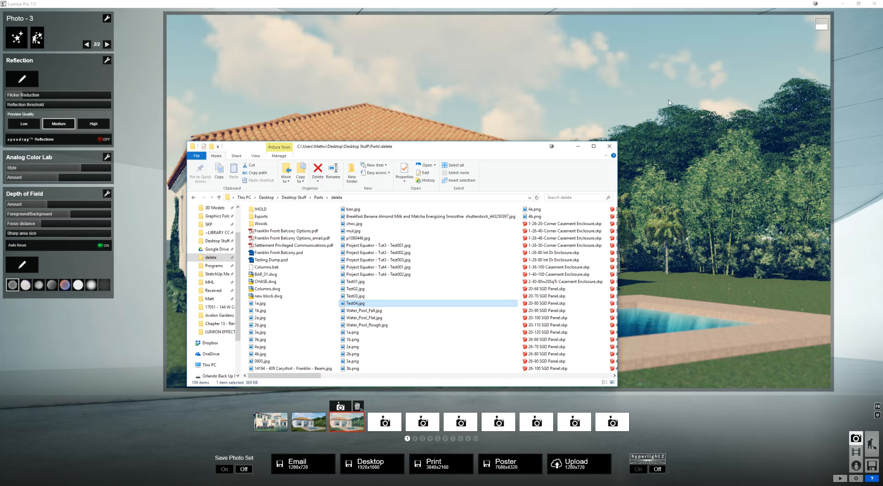
left_click(521, 14)
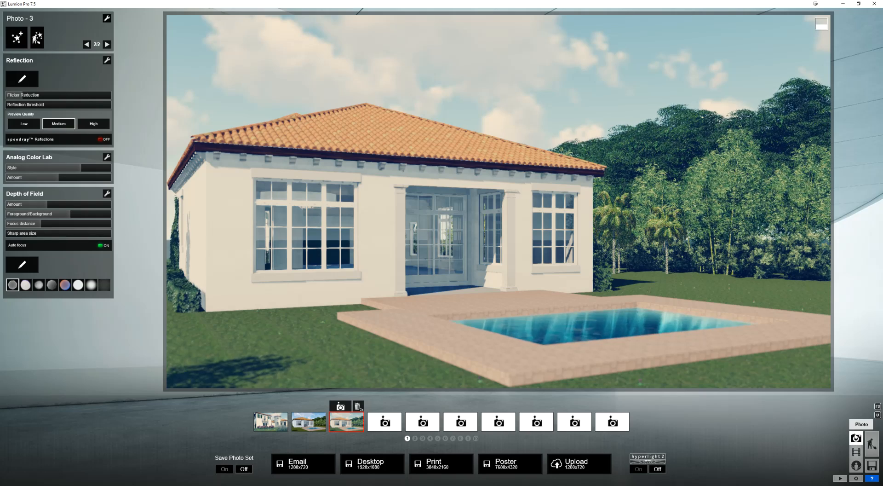
- Switch to Movie mode and create an empty camera clip in the first slot without capturing any keyframes
left_click(857, 453)
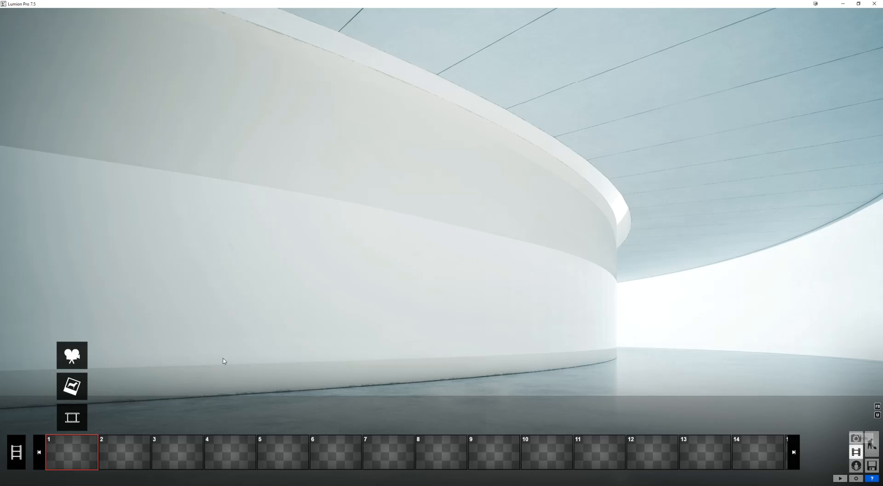
left_click(76, 350)
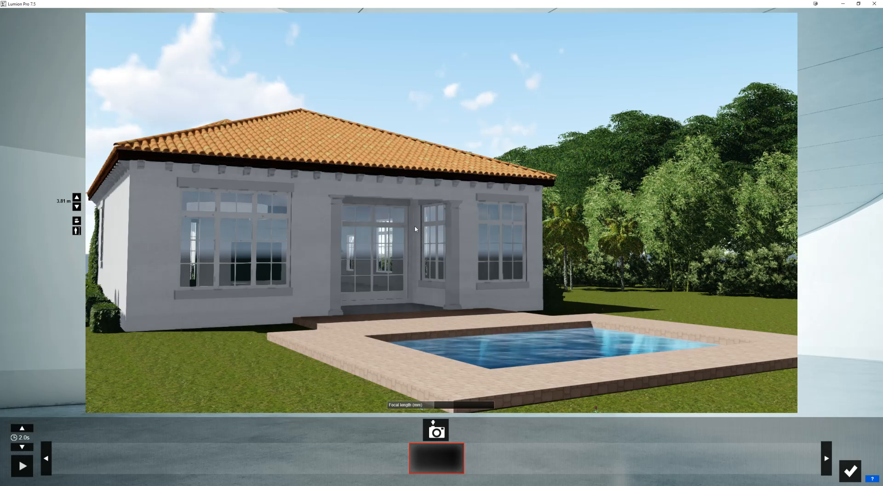
left_click(850, 470)
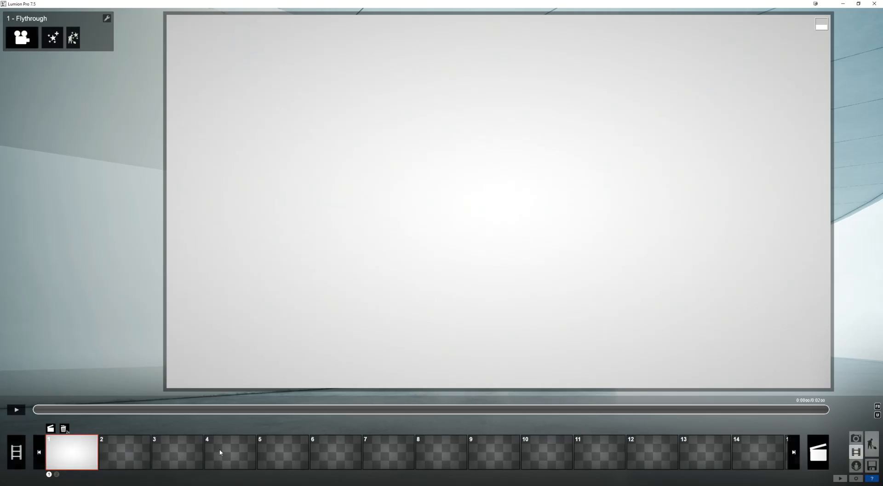
- Return to Photo mode and restore Photo 1's view of the front of the house
left_click(855, 437)
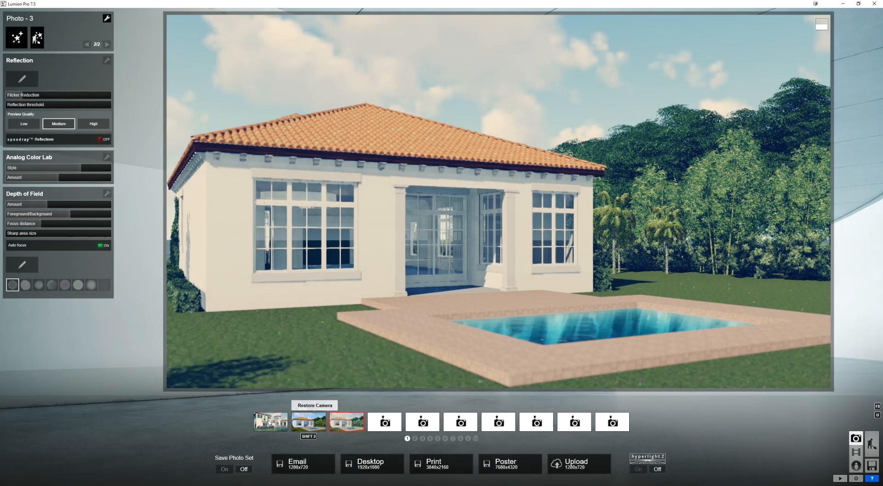
left_click(271, 421)
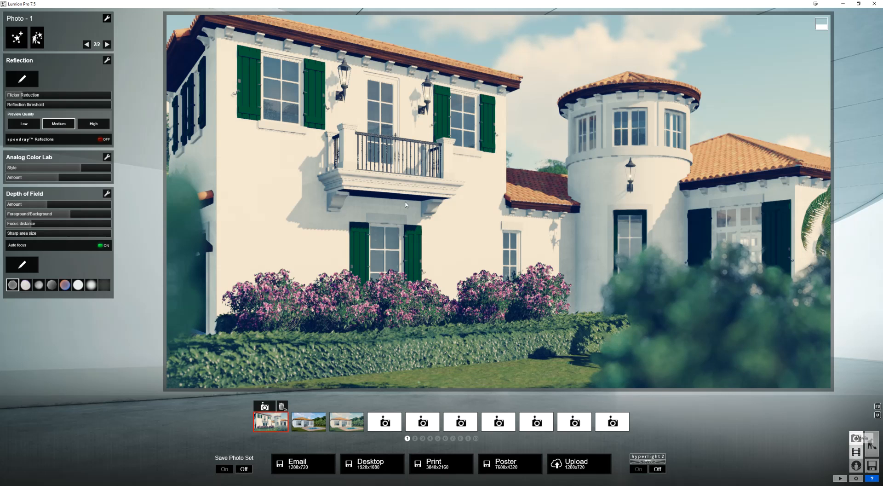
- In Movie mode, replace the empty first clip with a new recorded clip and capture its opening keyframe from the front house view
left_click(858, 452)
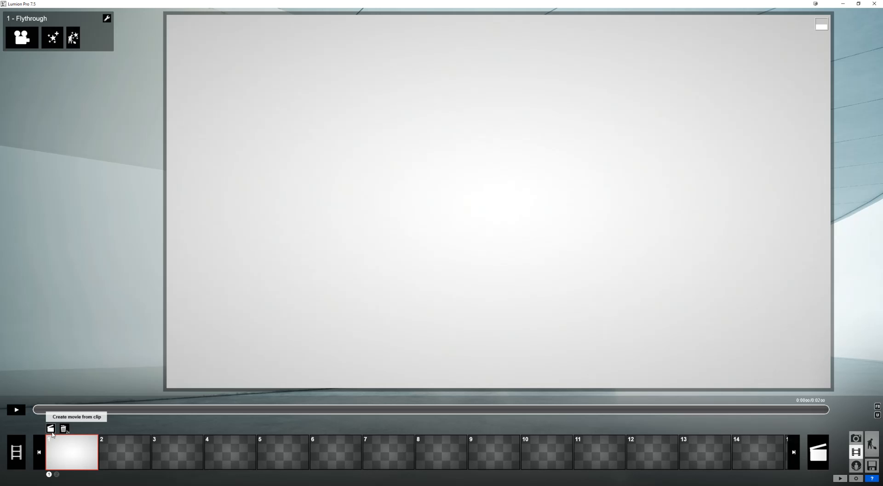
left_click(65, 445)
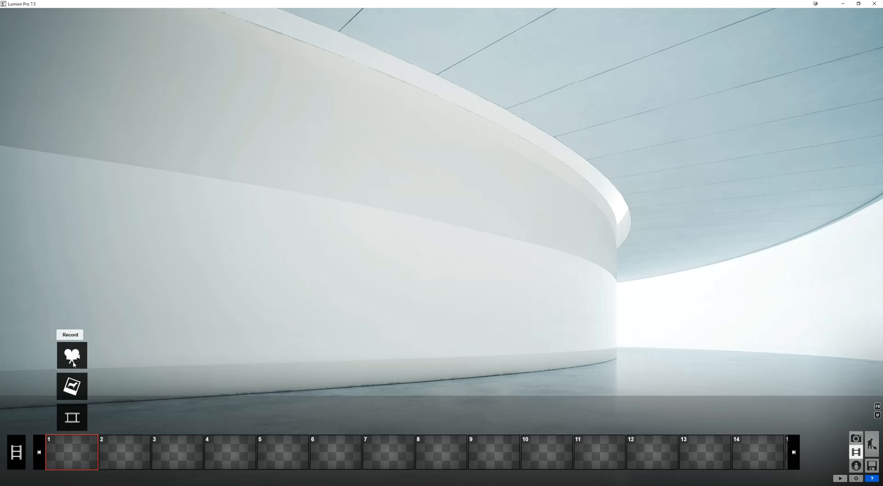
left_click(72, 362)
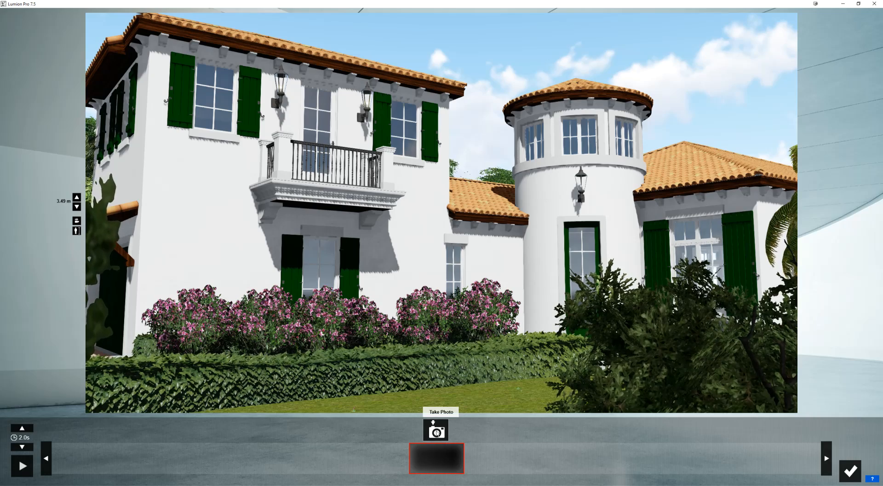
left_click(436, 431)
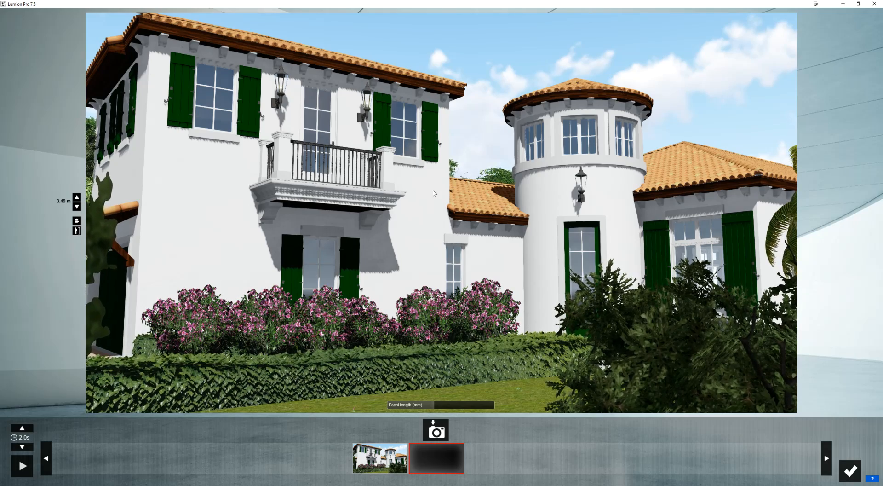
- Turn the camera toward the round tower, capture two more keyframes with slightly different framing, and finish the clip
mouse_move(442, 211)
right_mouse_down()
mouse_move(482, 193)
mouse_move(441, 210)
right_mouse_up()
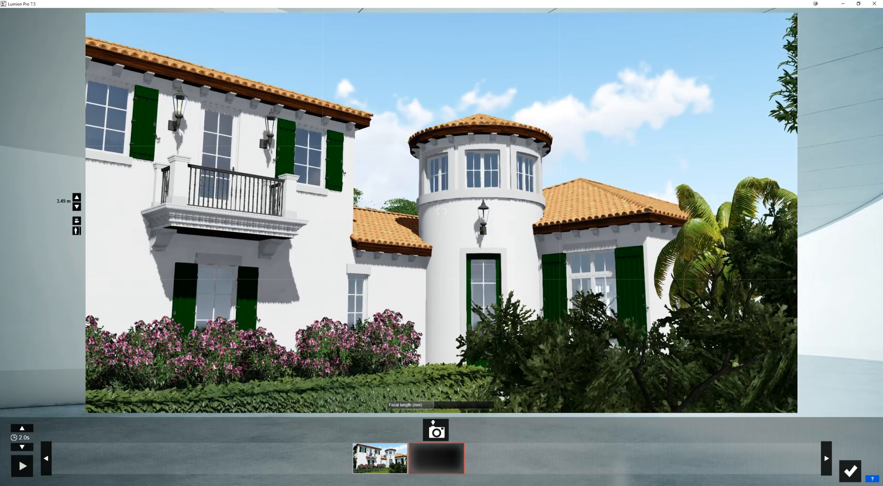
right_click_drag(434, 189, 420, 191)
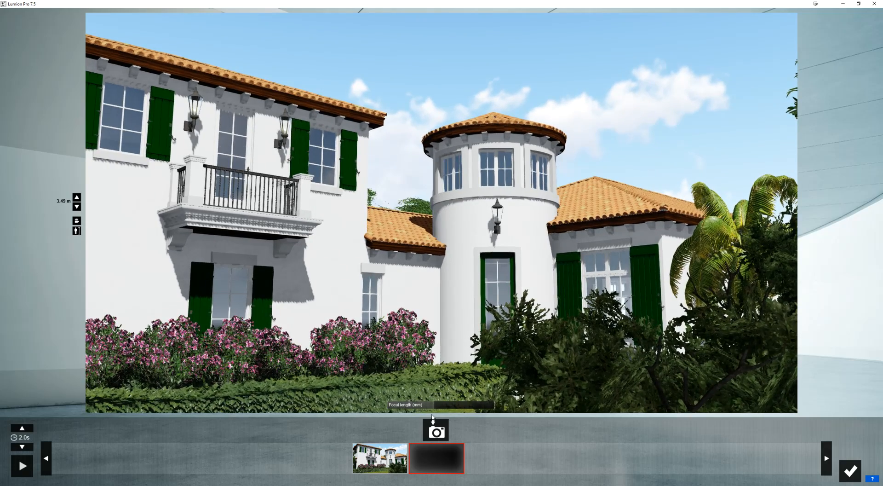
left_click(439, 435)
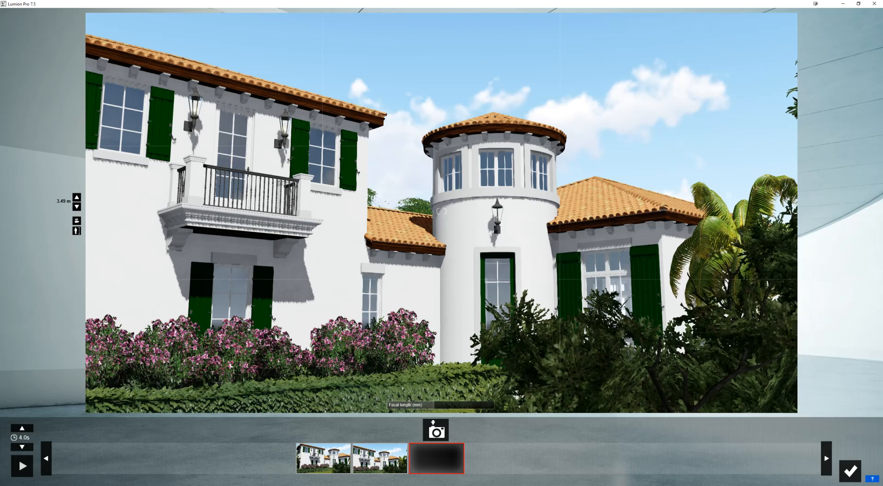
right_click_drag(470, 182, 482, 181)
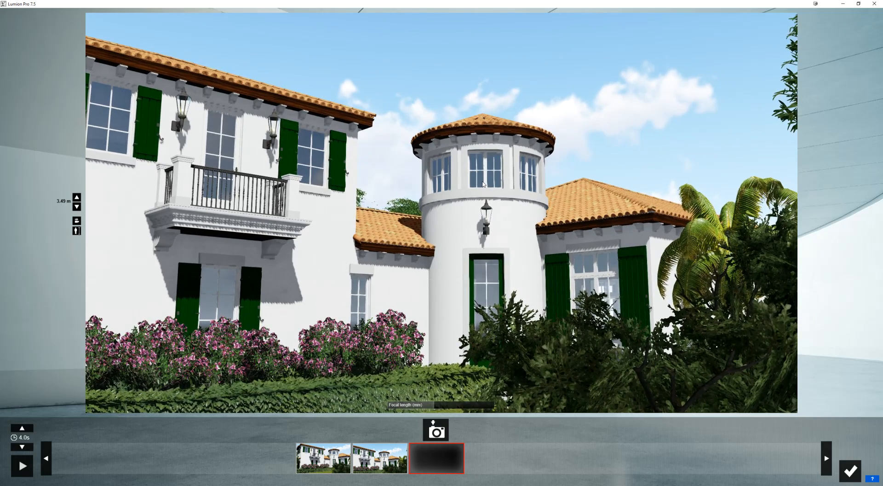
left_click(438, 434)
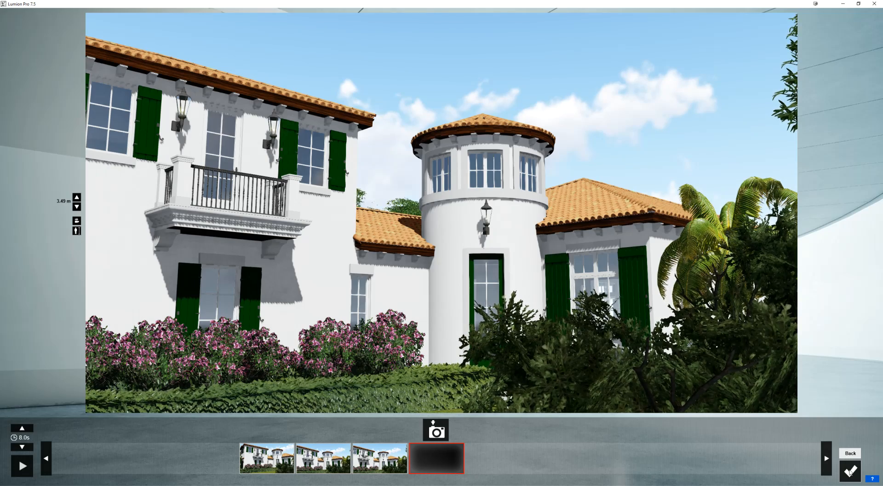
left_click(849, 471)
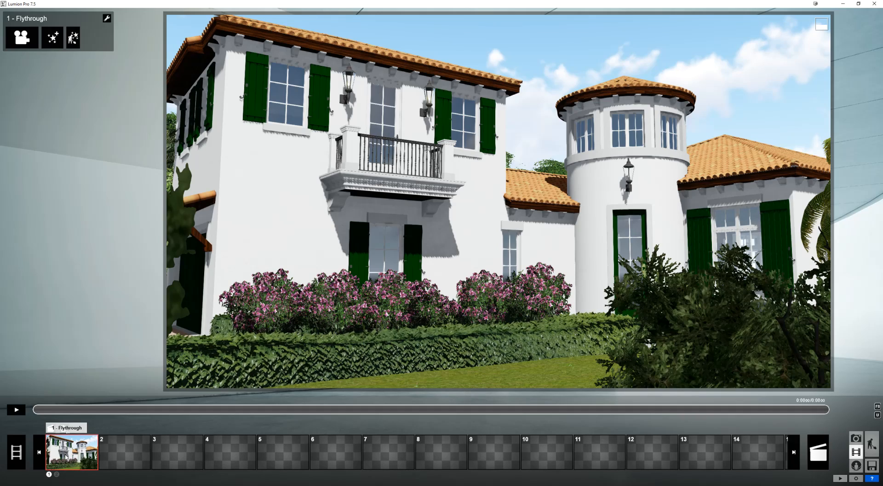
- Play the flythrough clip and load the Traditional Romantic.lme movie effects from the LUMION EFFECTS folder onto it
left_click(25, 409)
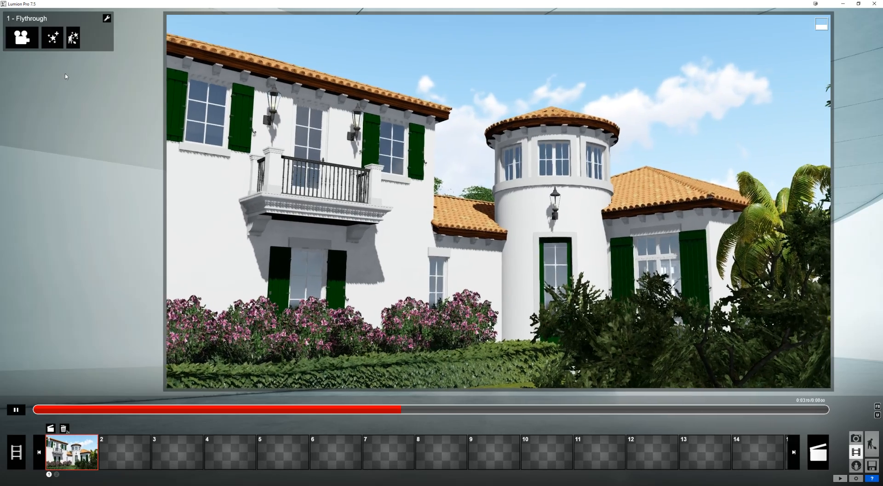
left_click(107, 21)
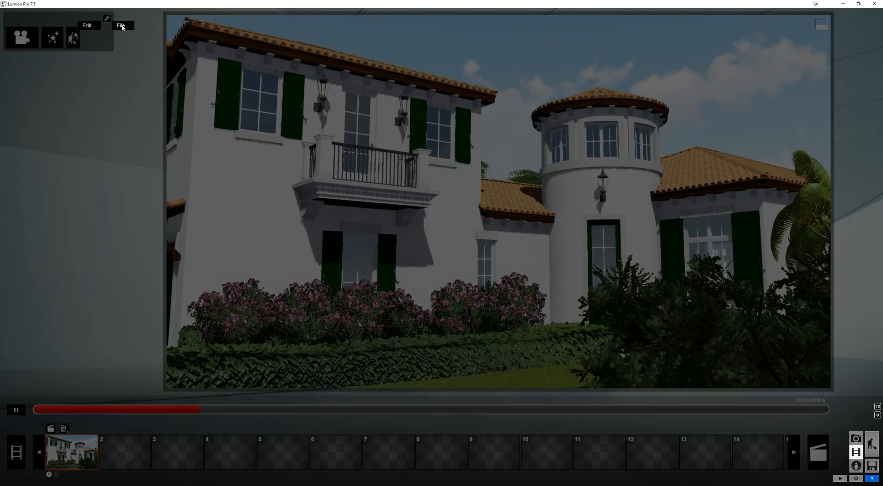
left_click(122, 26)
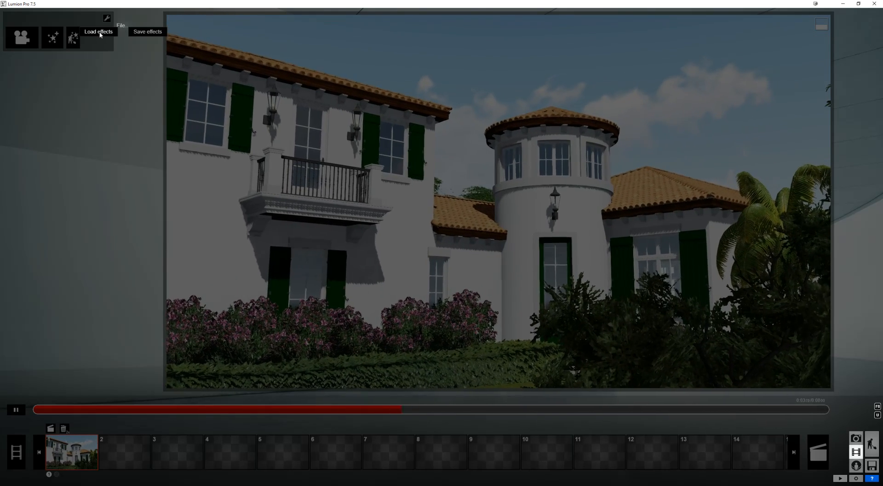
left_click(100, 32)
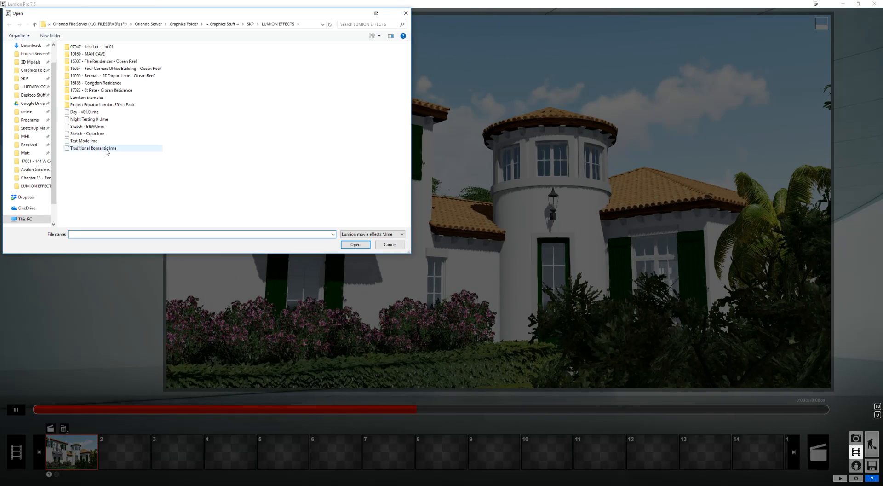
double_click(94, 148)
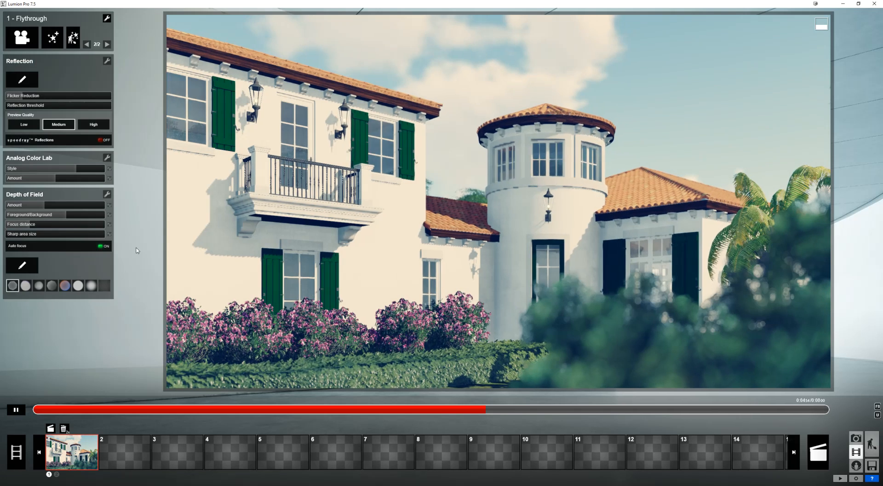